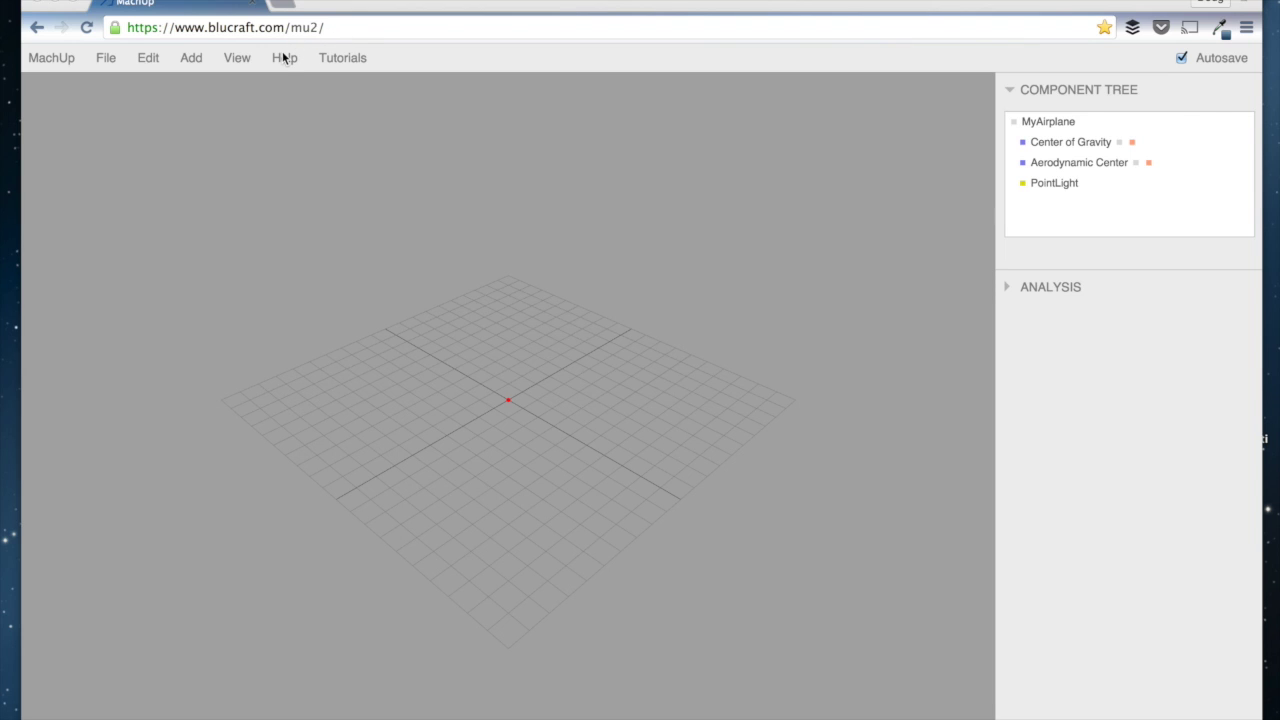
Step: Add a wing to MyAirplane
left_click(188, 58)
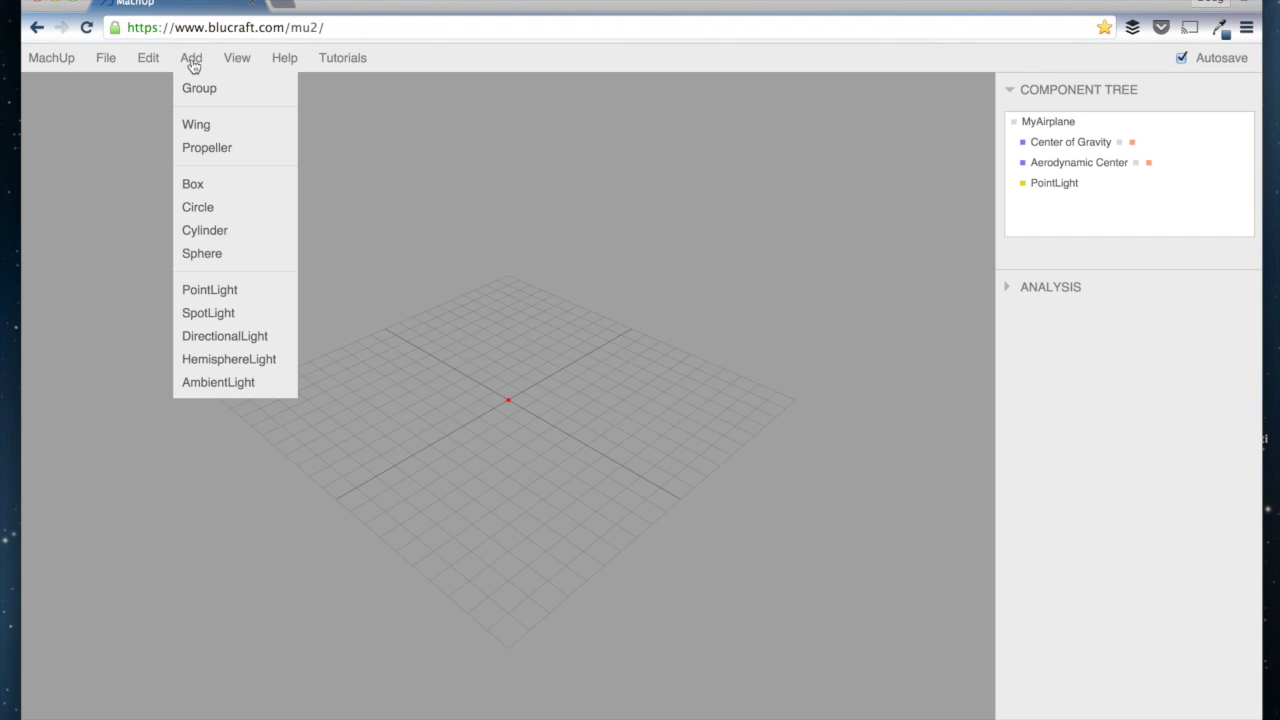
left_click(211, 127)
left_click_drag(670, 450, 355, 467)
scroll(355, 467, "up", 10)
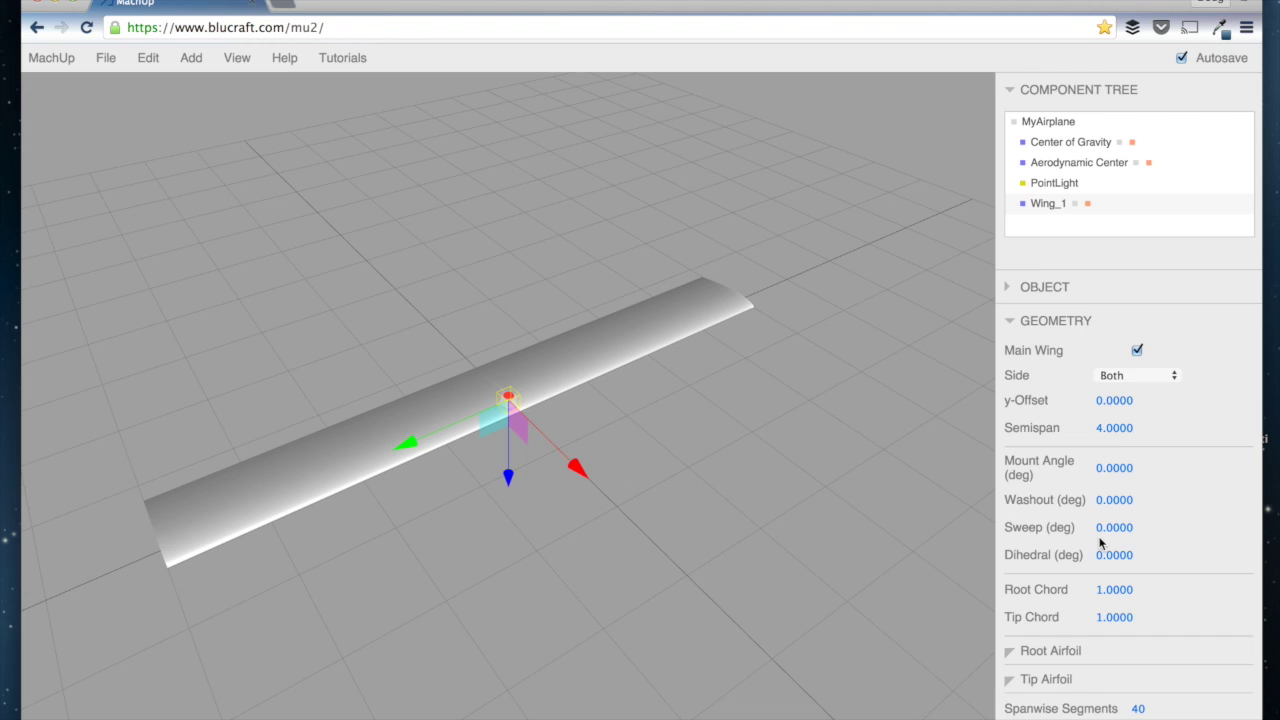
Step: Set the wing's tip chord to -1 to give it an elliptic planform
left_click(1121, 617)
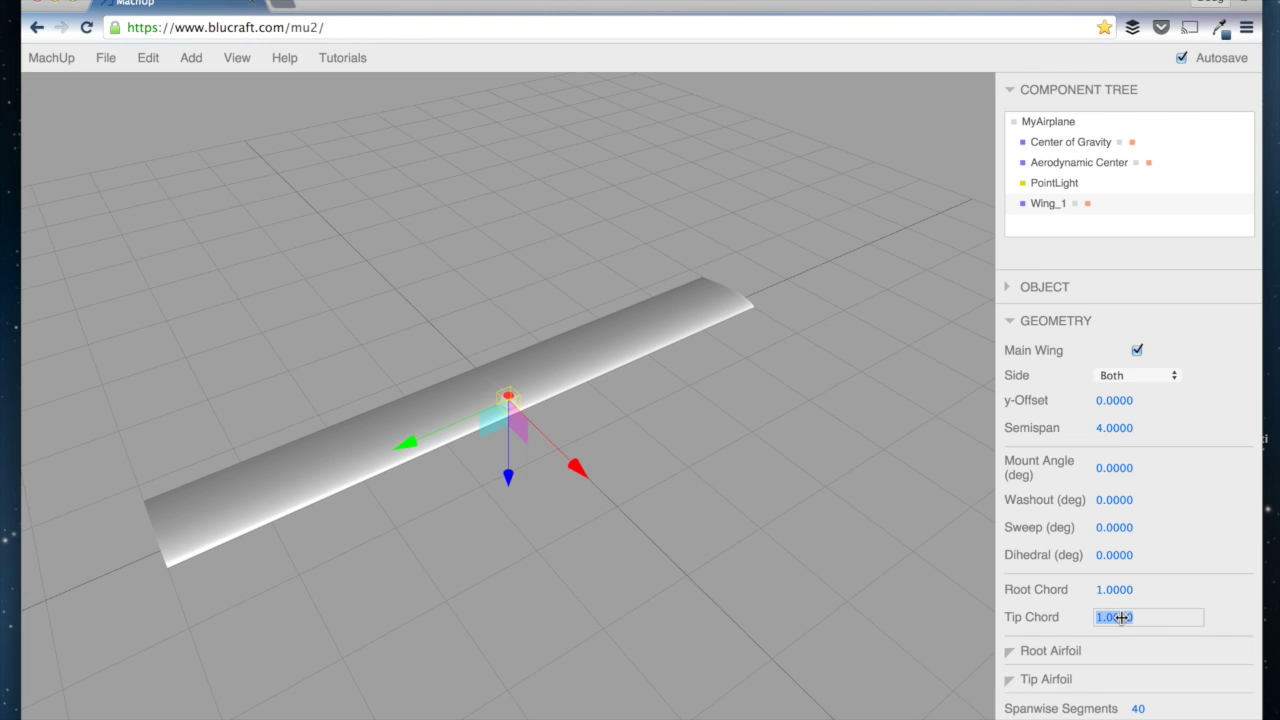
type("-1")
key("Return")
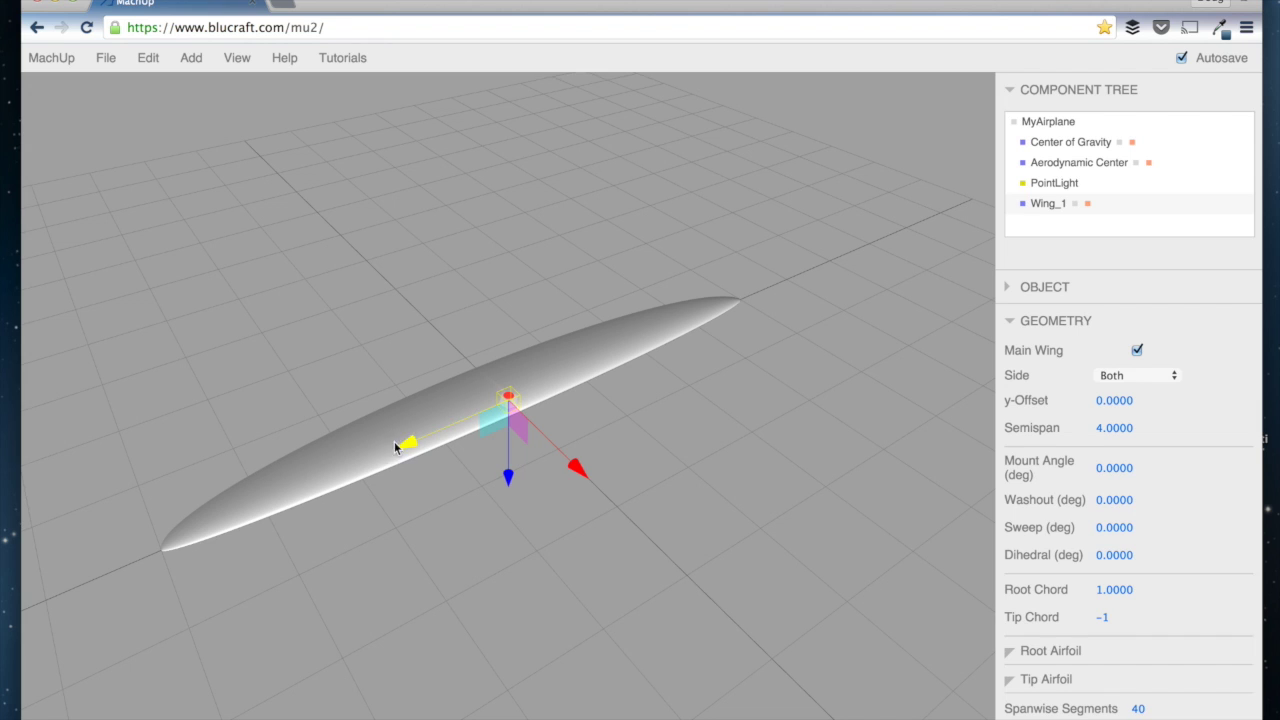
Step: Collapse the material settings and run the Forces and Moments analysis on the wing
scroll(1042, 528, "down", 1)
scroll(1042, 525, "down", 3)
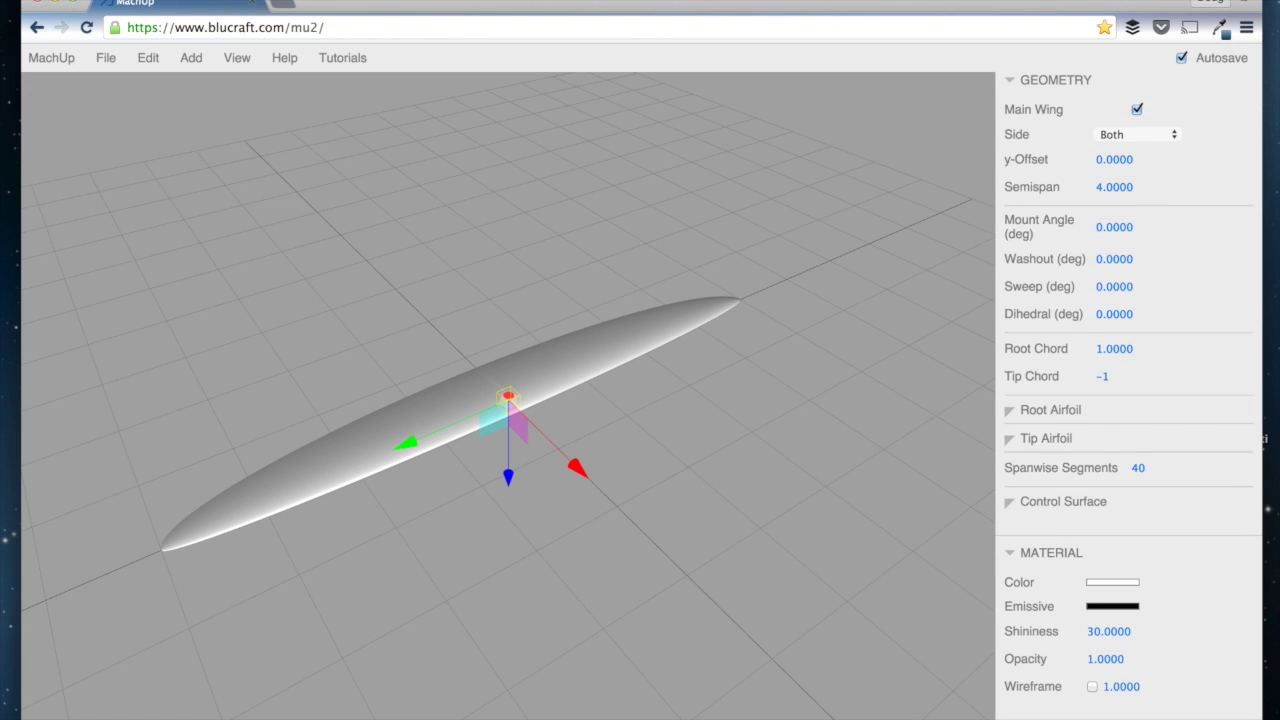
left_click(1048, 556)
scroll(1049, 560, "down", 2)
scroll(1048, 560, "down", 1)
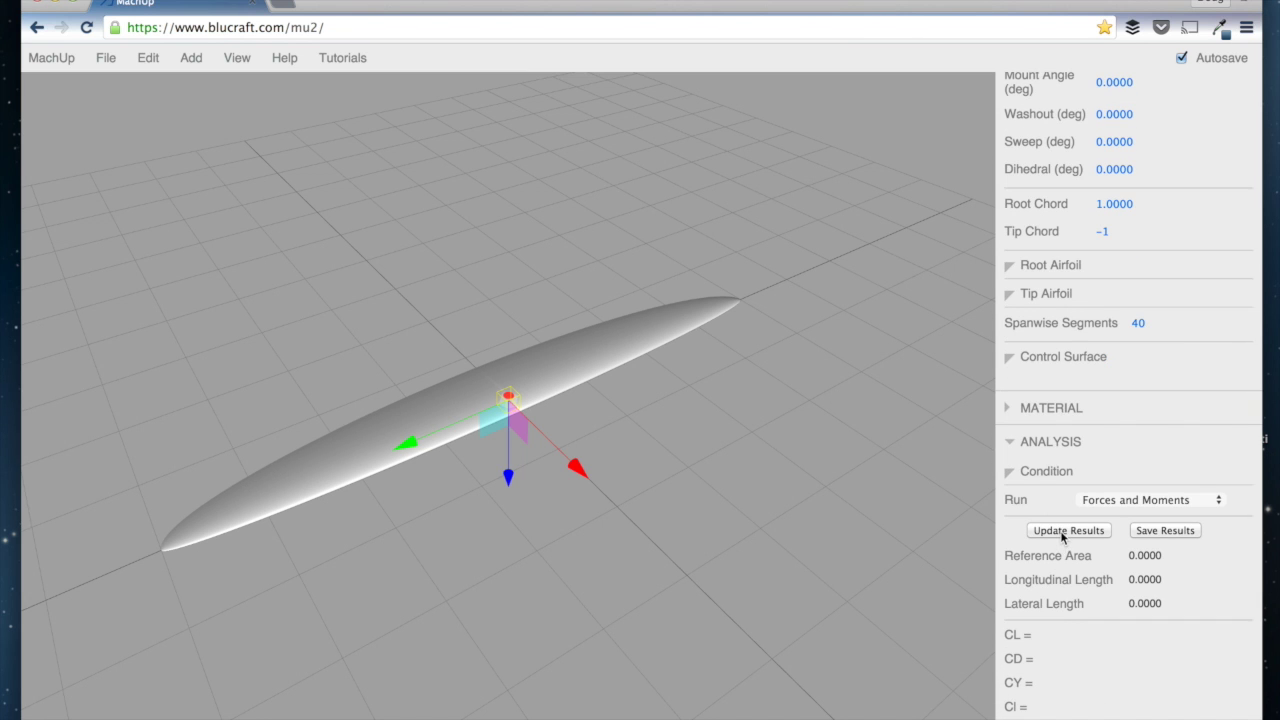
left_click(1062, 535)
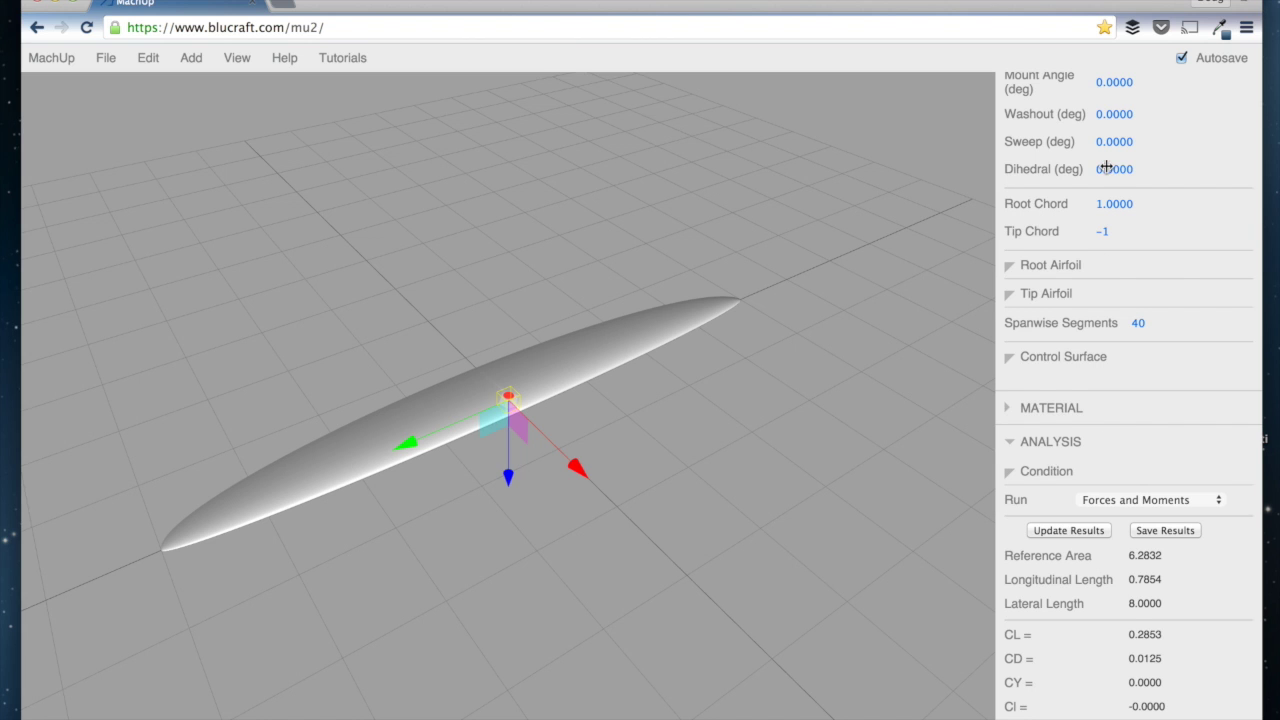
Step: Review the wing's geometry parameters and its root airfoil properties
scroll(1105, 168, "up", 4)
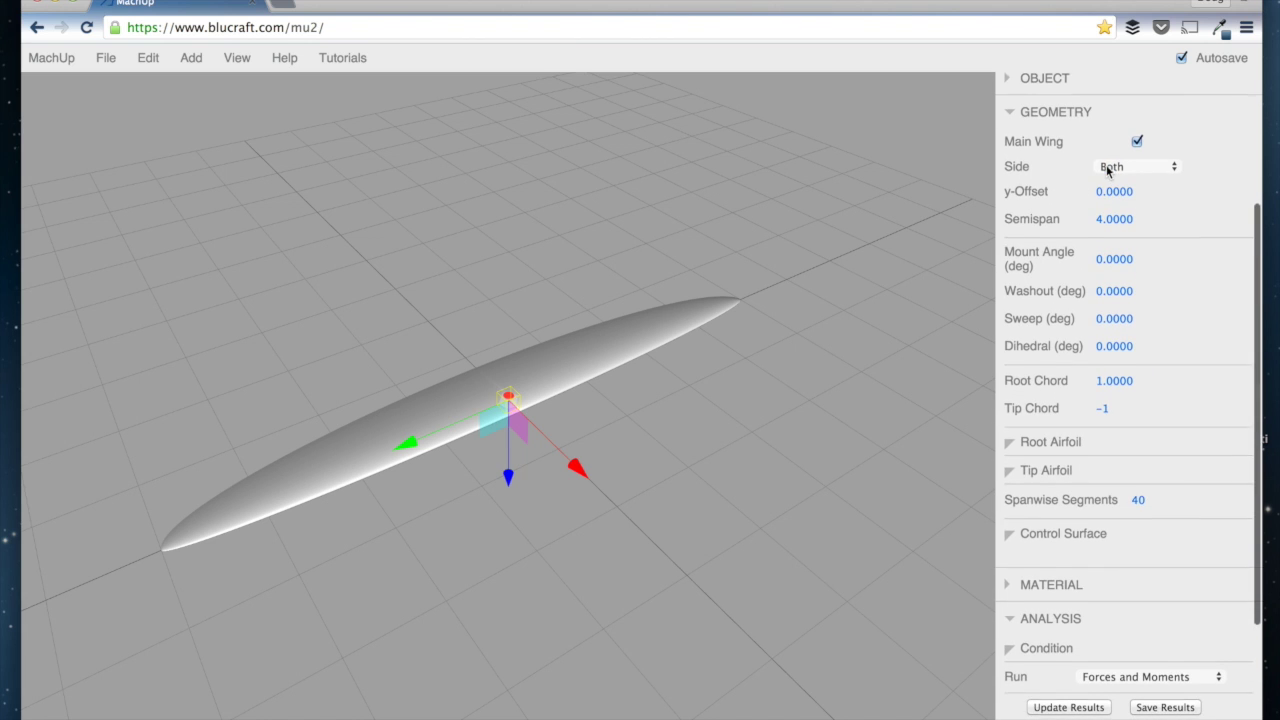
scroll(1106, 168, "down", 3)
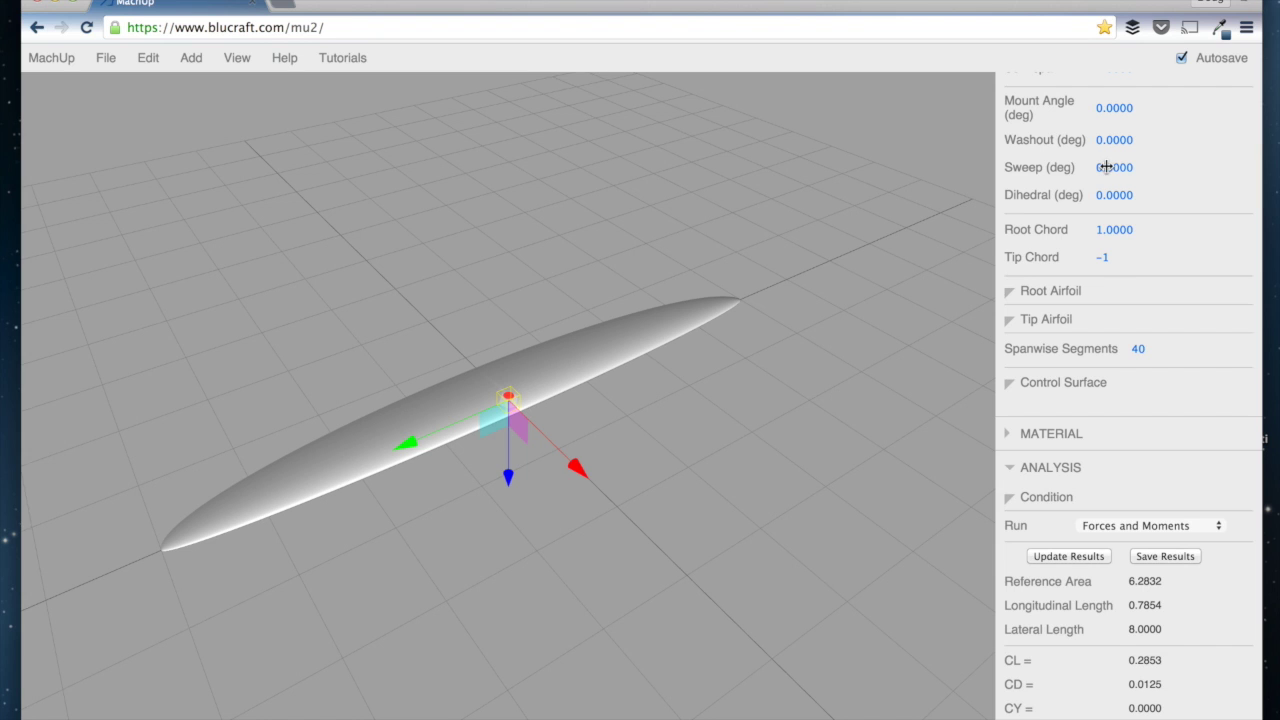
scroll(1106, 167, "up", 3)
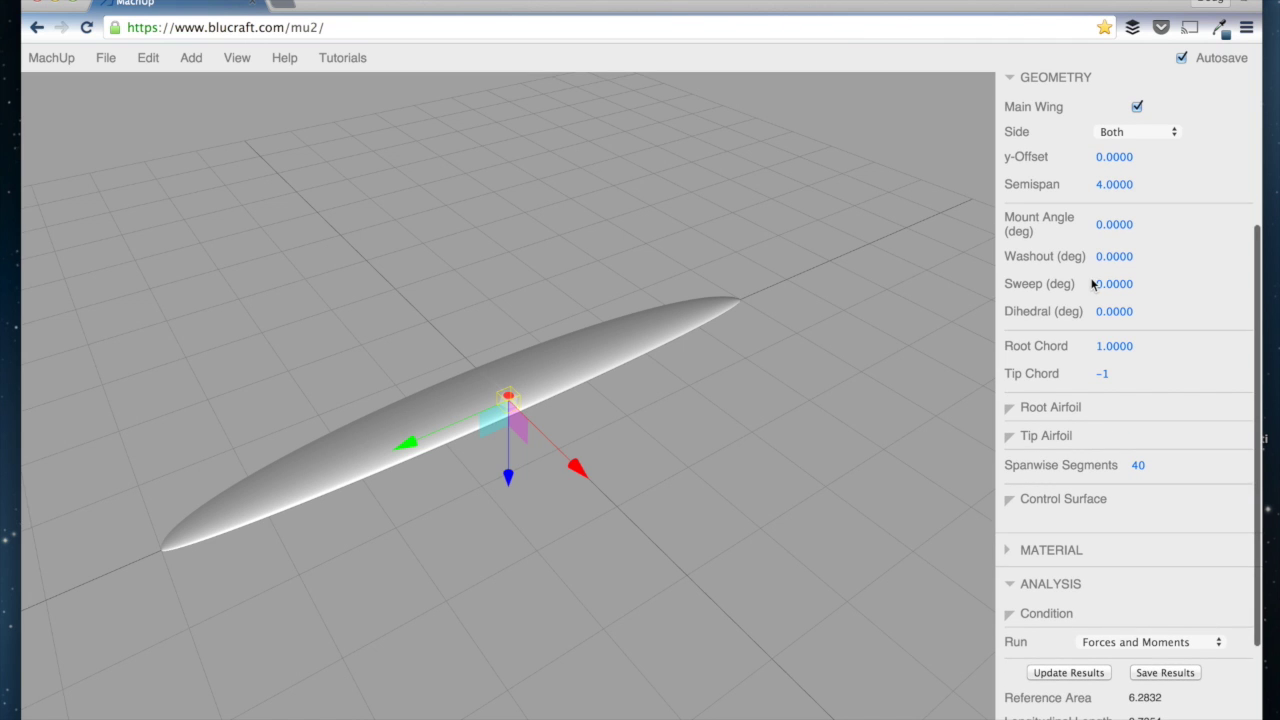
left_click(1063, 409)
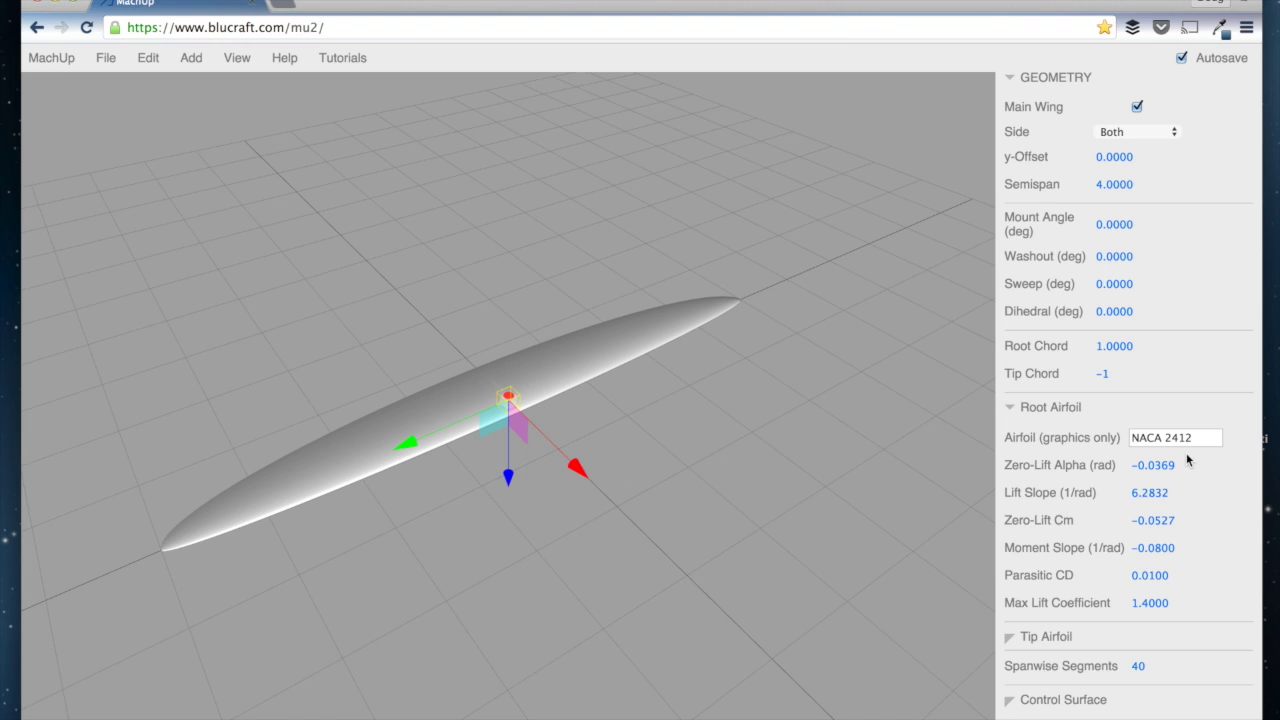
left_click(1056, 407)
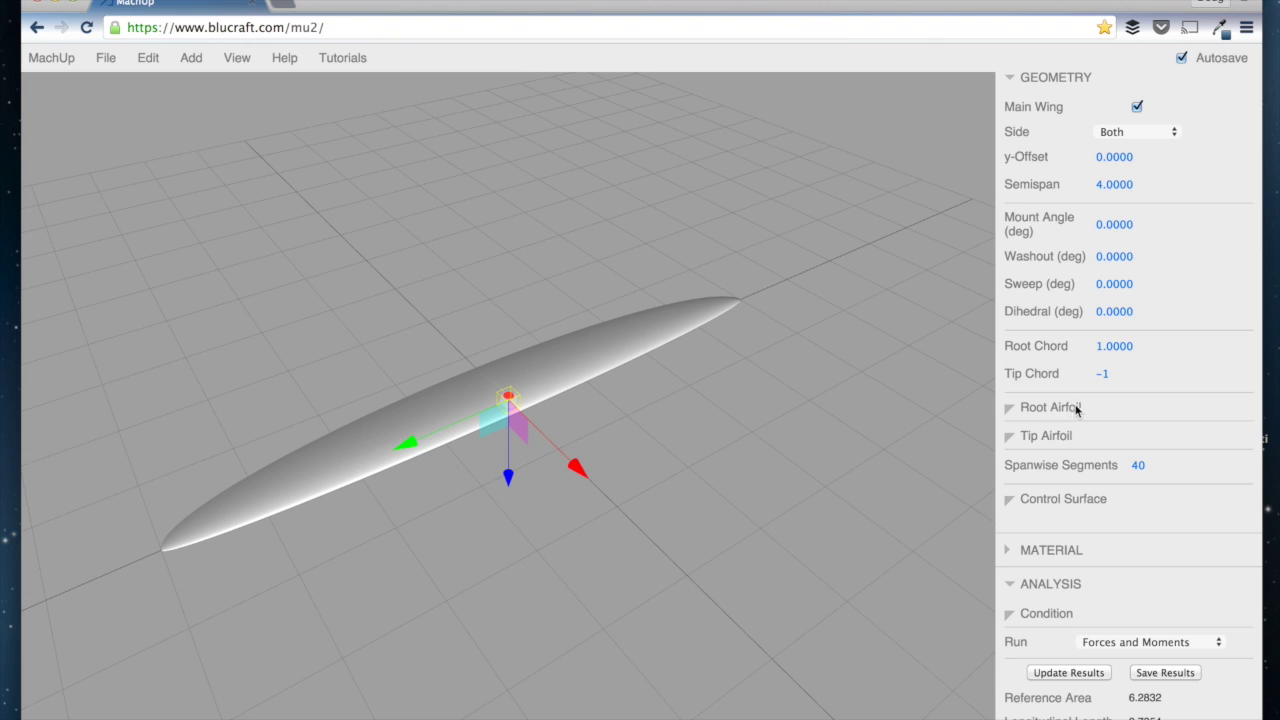
Step: Run a Target CL analysis with the target lift coefficient set to 0.5
scroll(1076, 476, "down", 3)
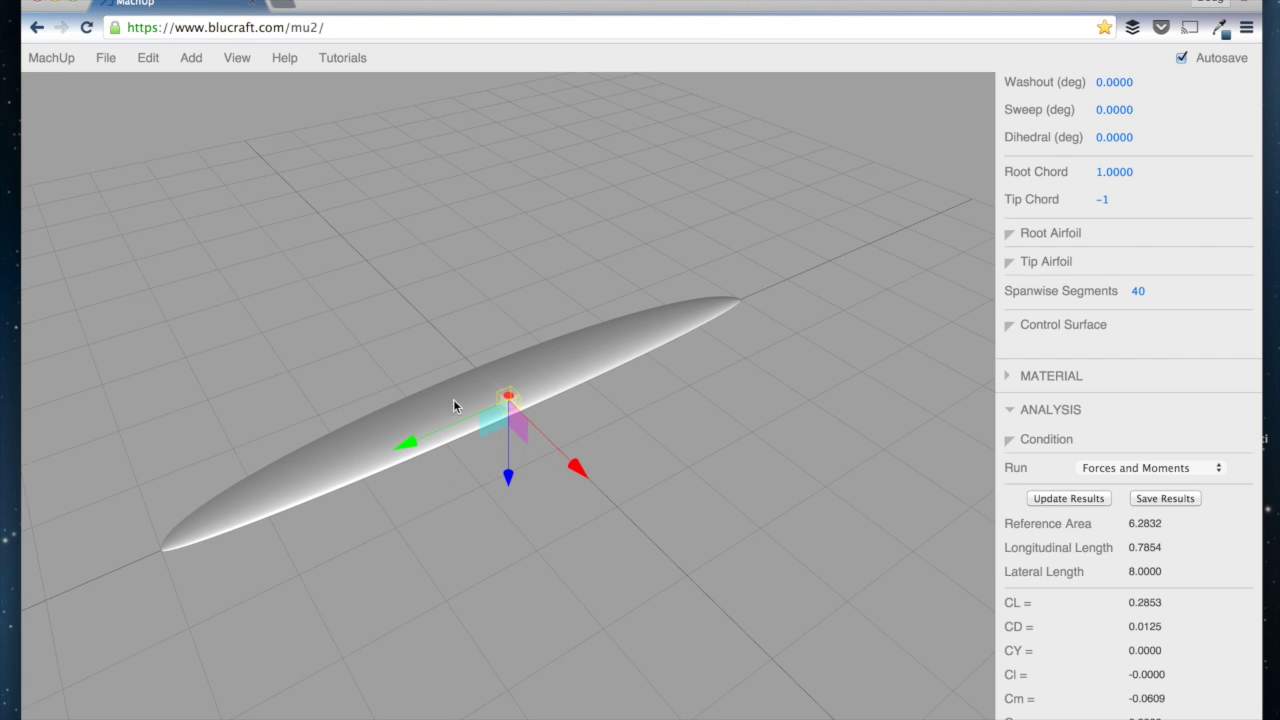
left_click(1143, 470)
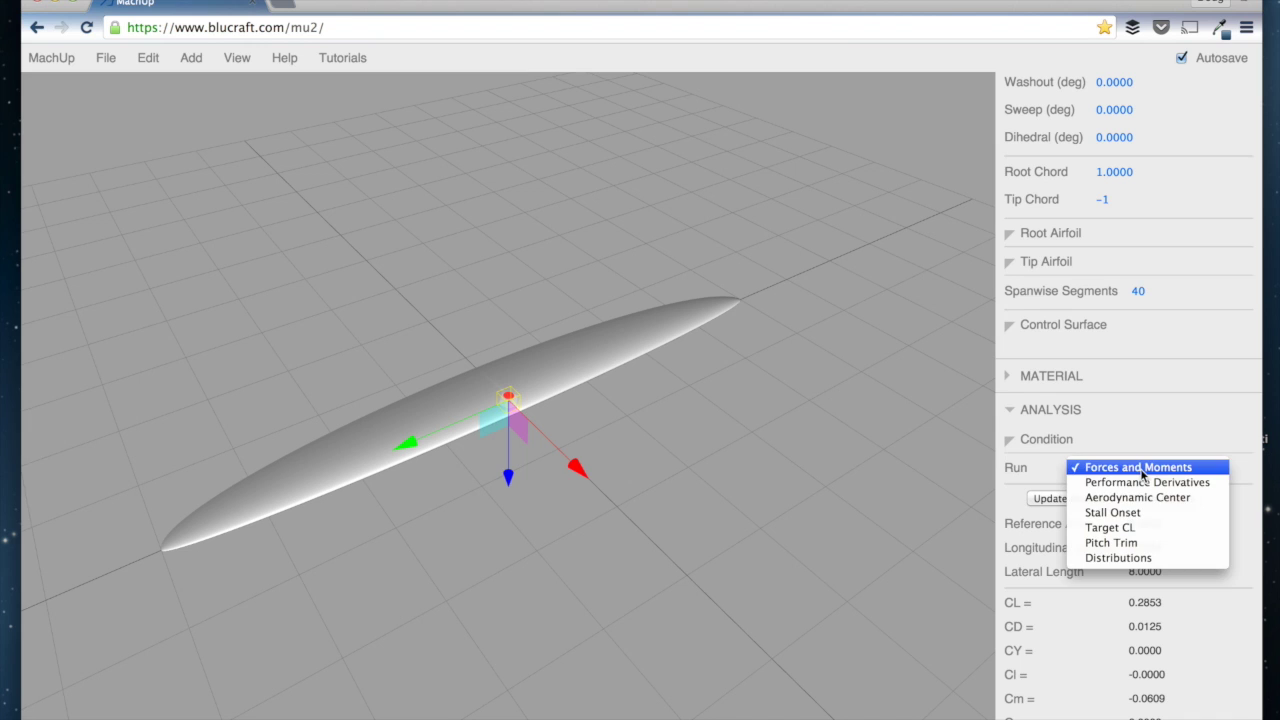
left_click(1135, 527)
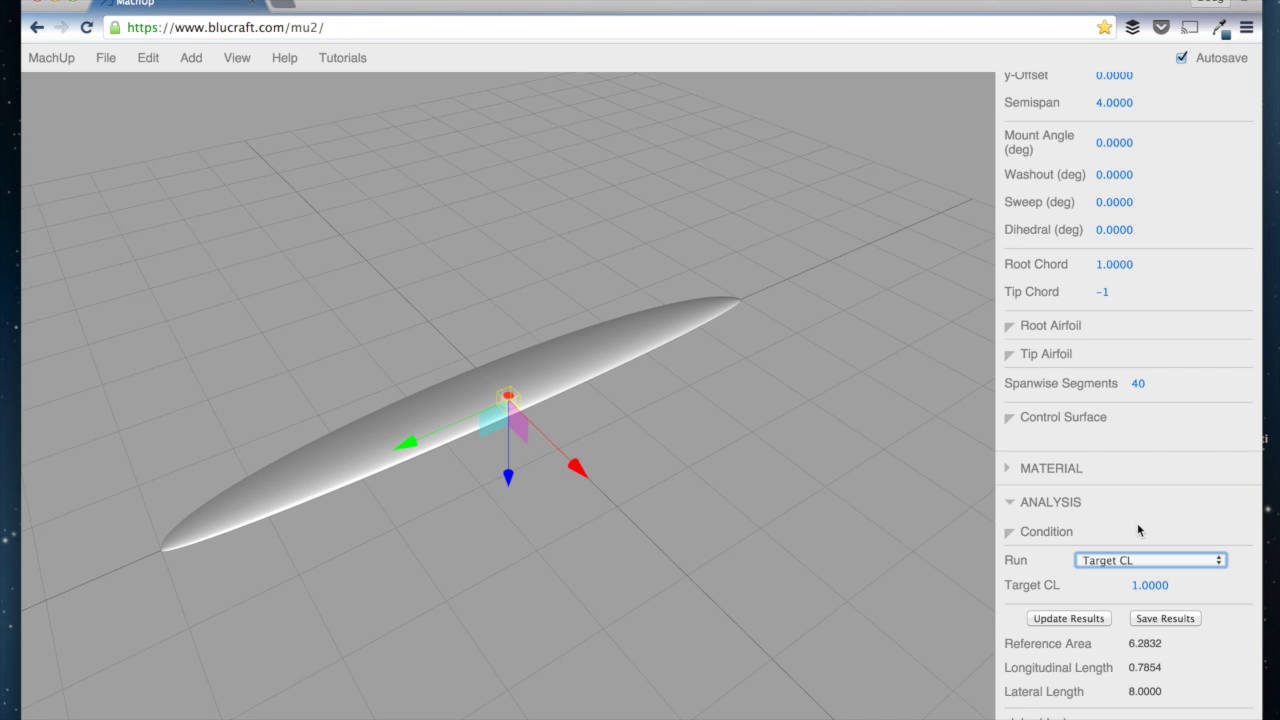
left_click(1160, 586)
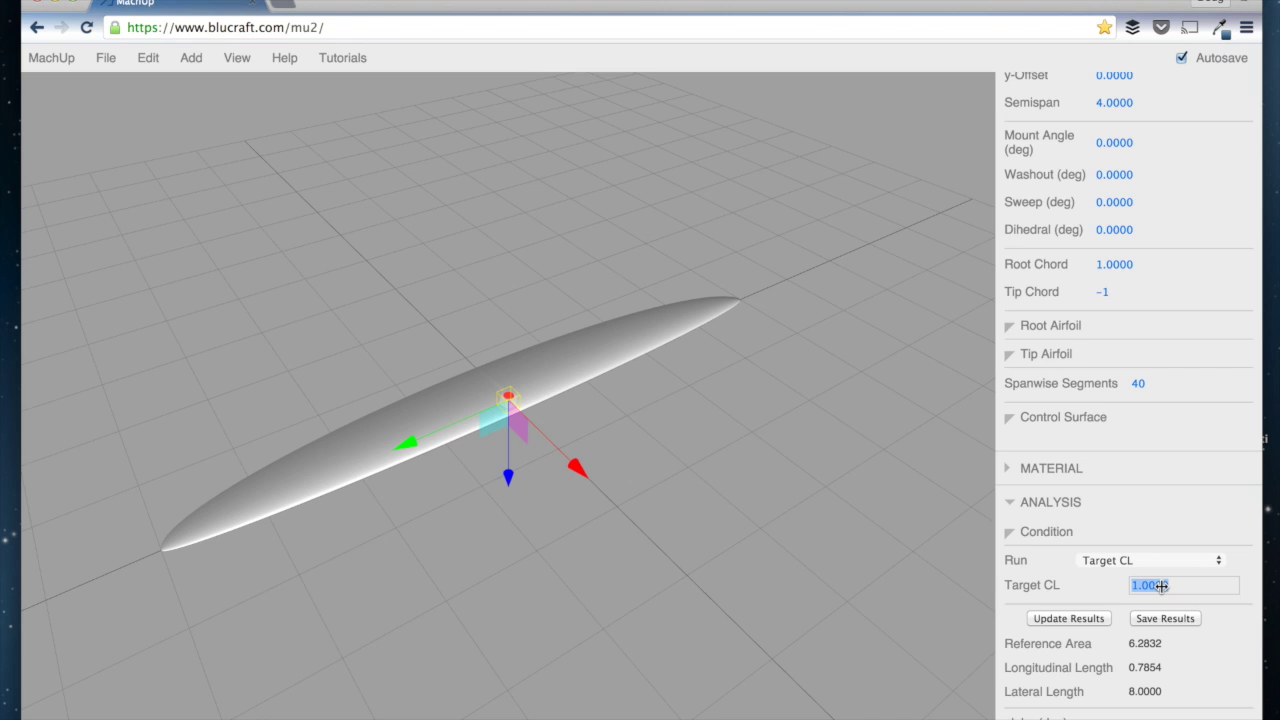
type(".5")
key("Return")
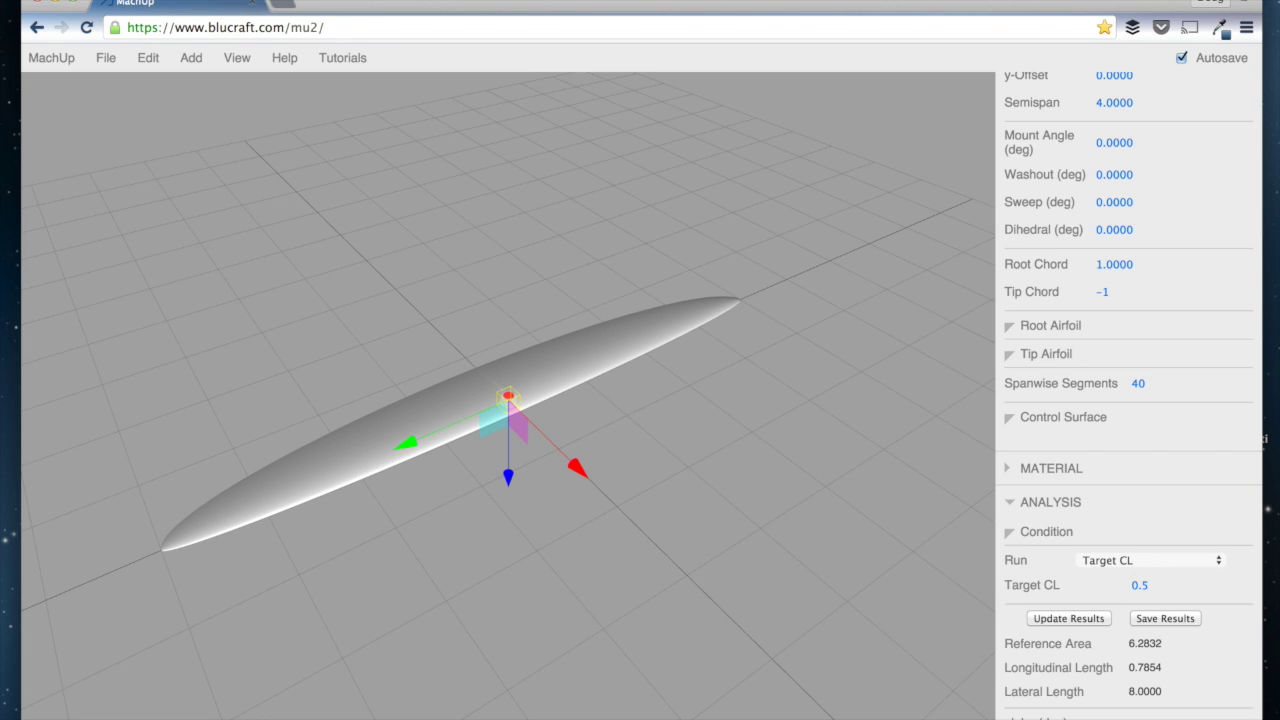
left_click(1069, 618)
Step: Check the angle of attack in the analysis conditions
left_click(1055, 501)
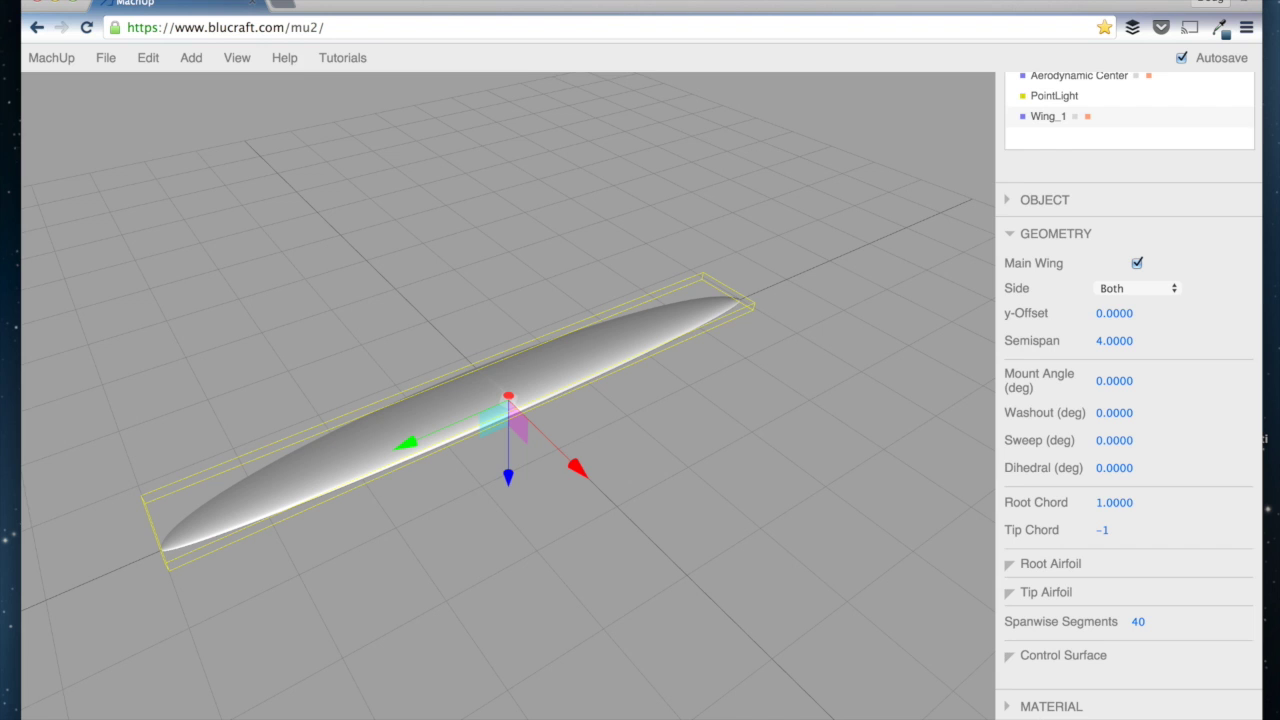
scroll(1060, 558, "down", 5)
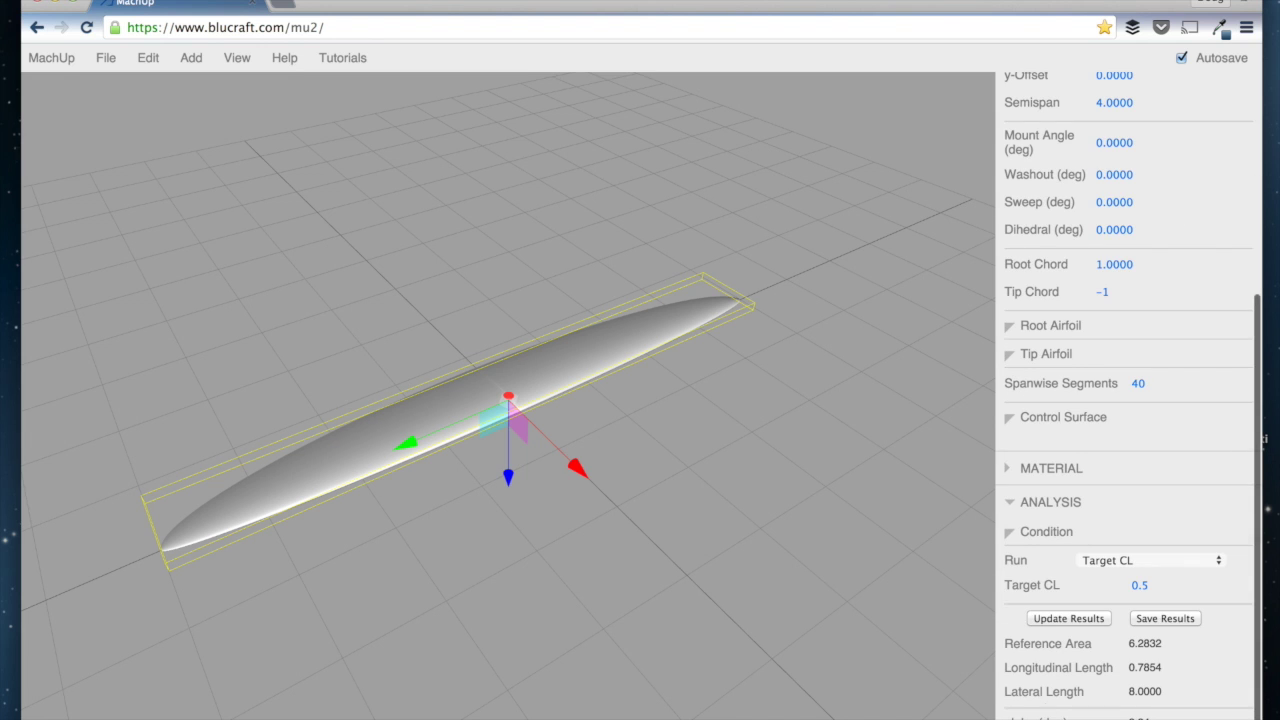
left_click(1051, 534)
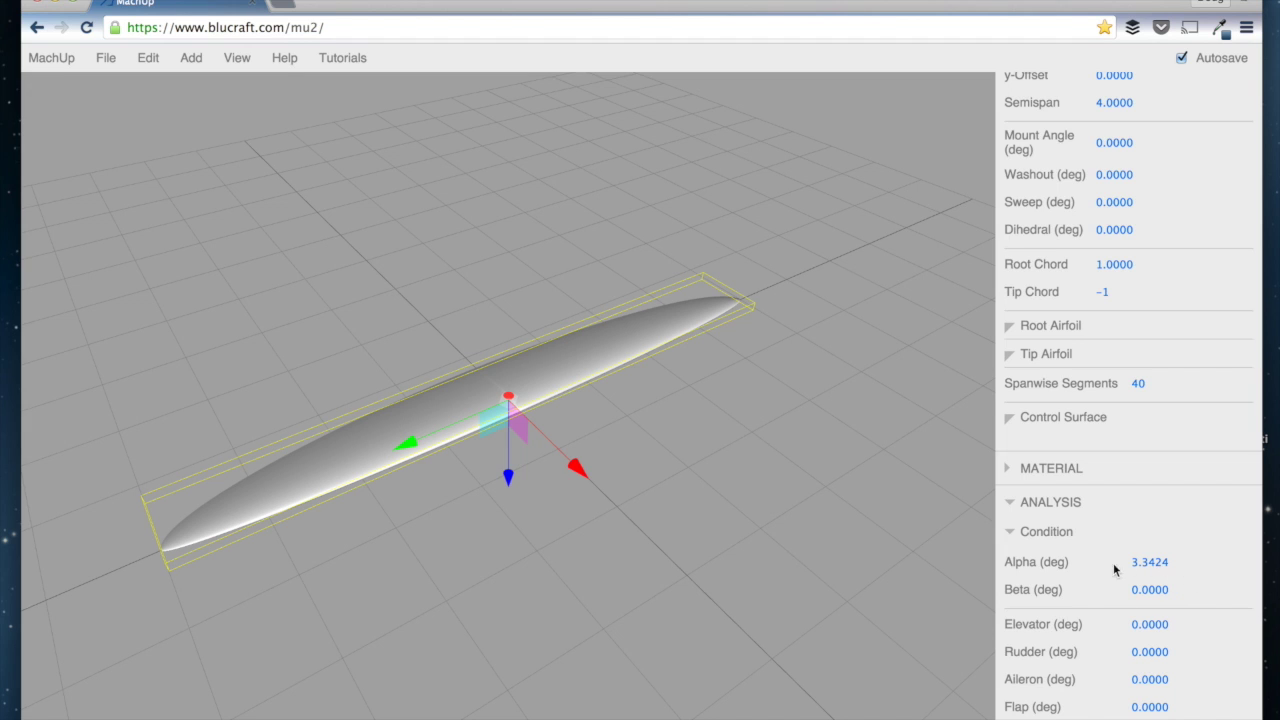
left_click(1040, 531)
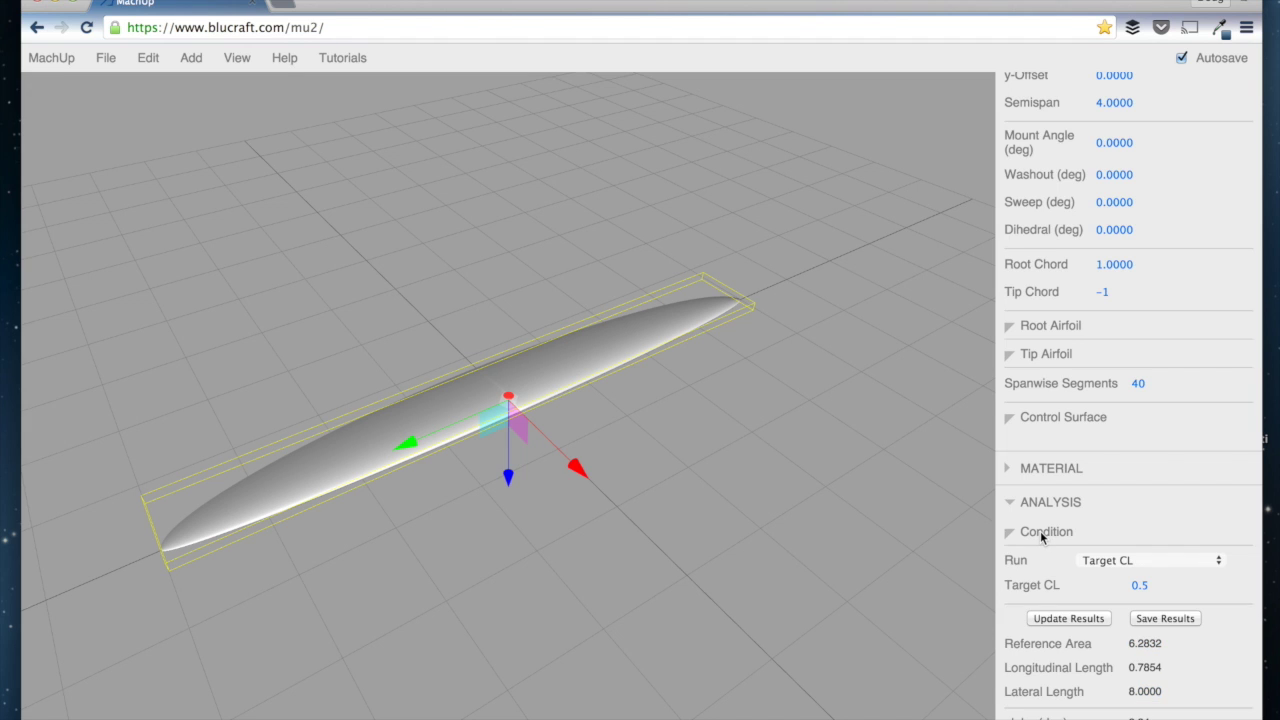
Step: Switch the analysis back to Forces and Moments and update the results for the wing
left_click(1109, 560)
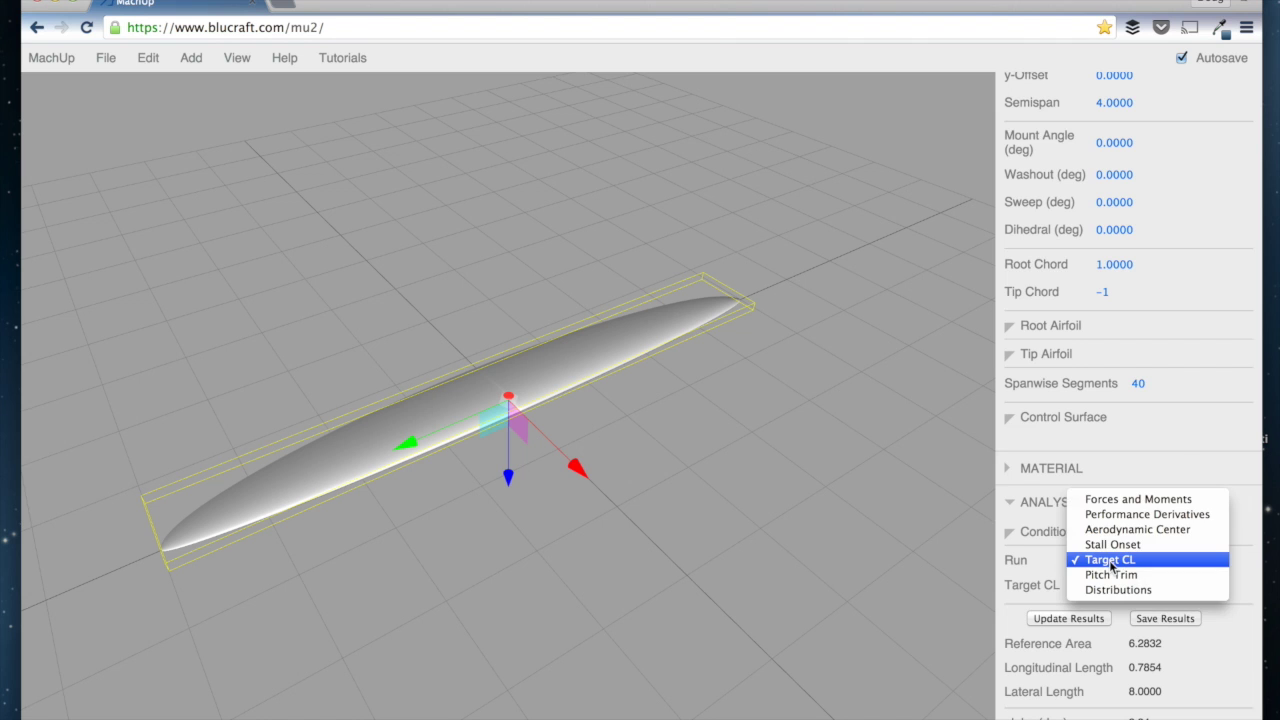
left_click(1118, 500)
left_click(1066, 591)
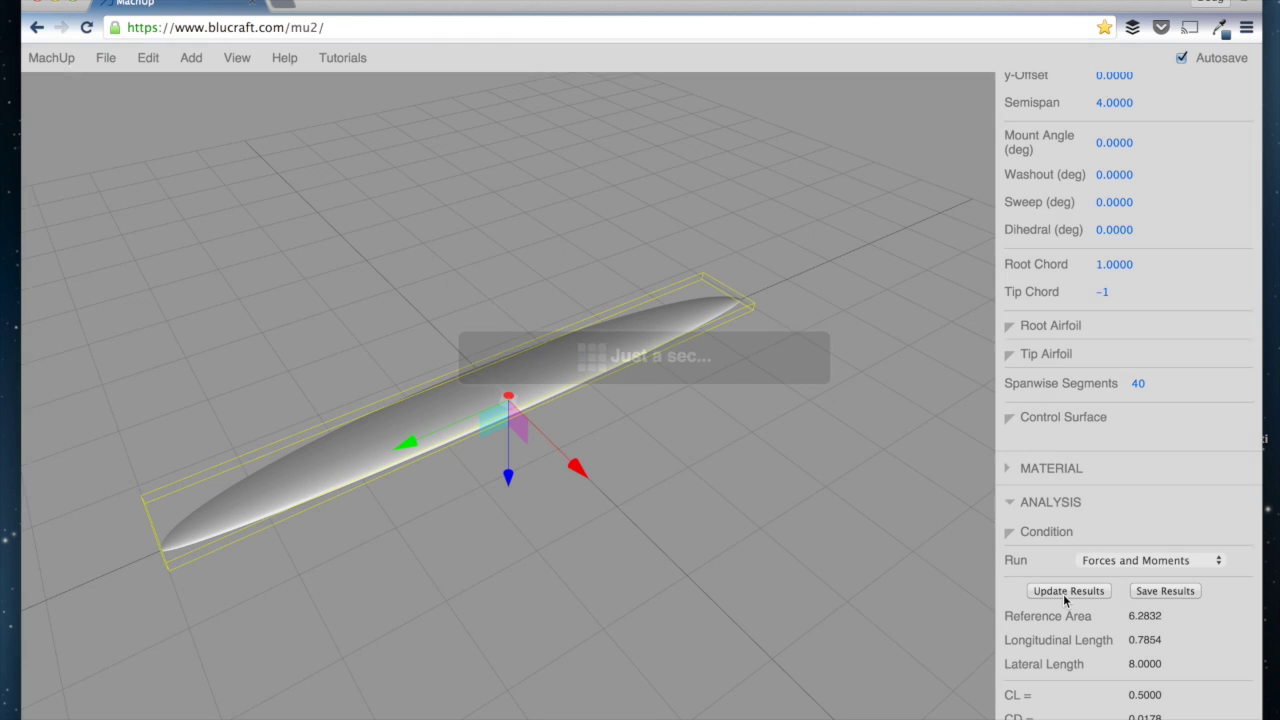
scroll(1106, 677, "down", 3)
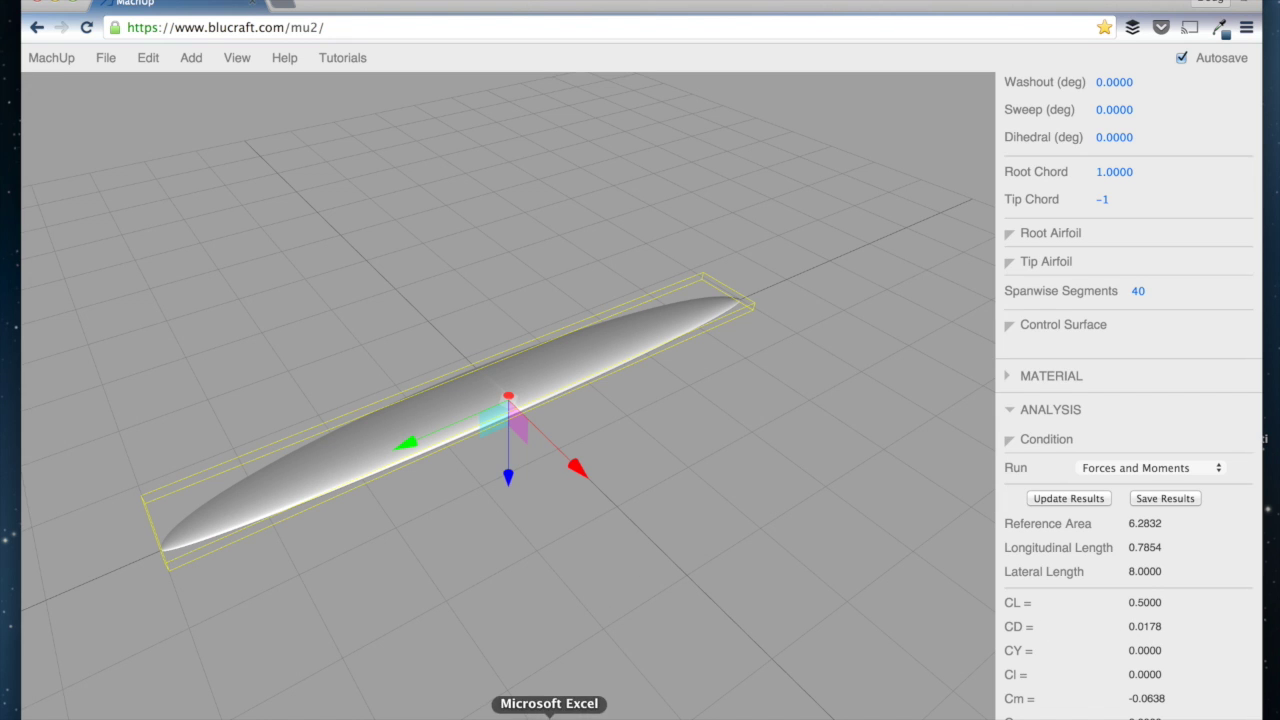
Step: Switch to Microsoft Excel, create a blank workbook and enter the column headers Sweep and CD in A1 and B1
left_click(549, 715)
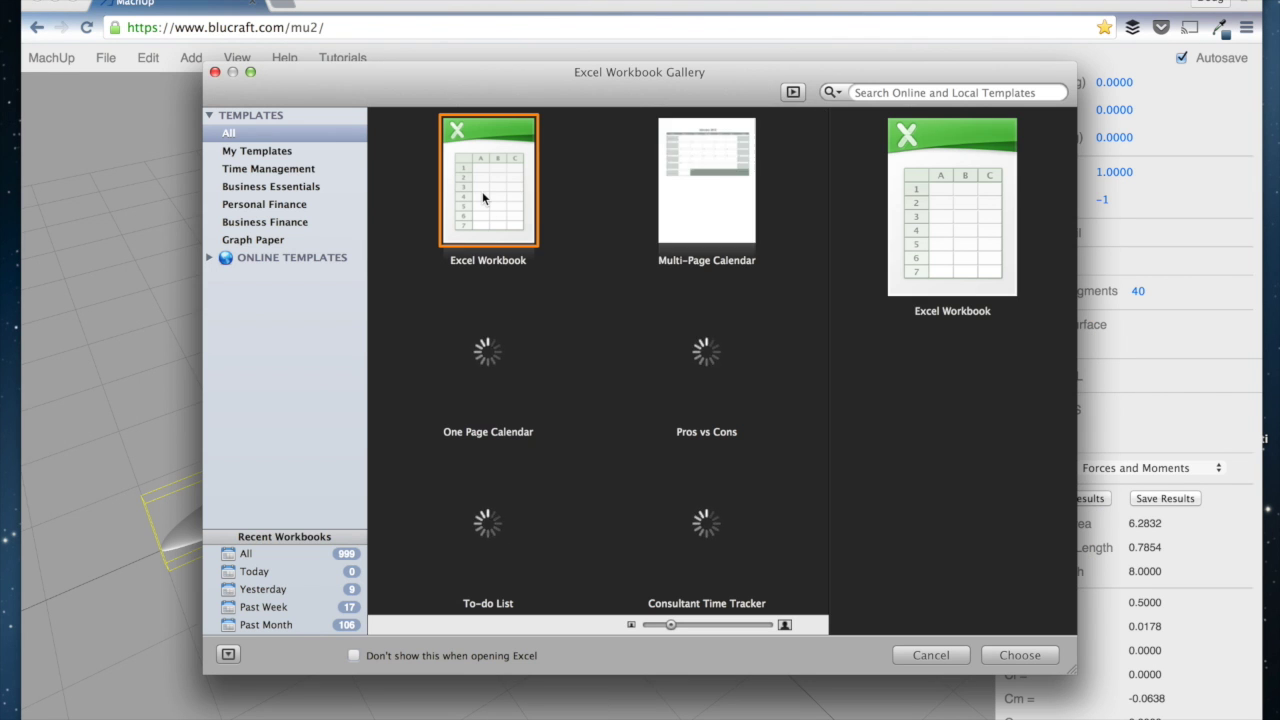
double_click(482, 191)
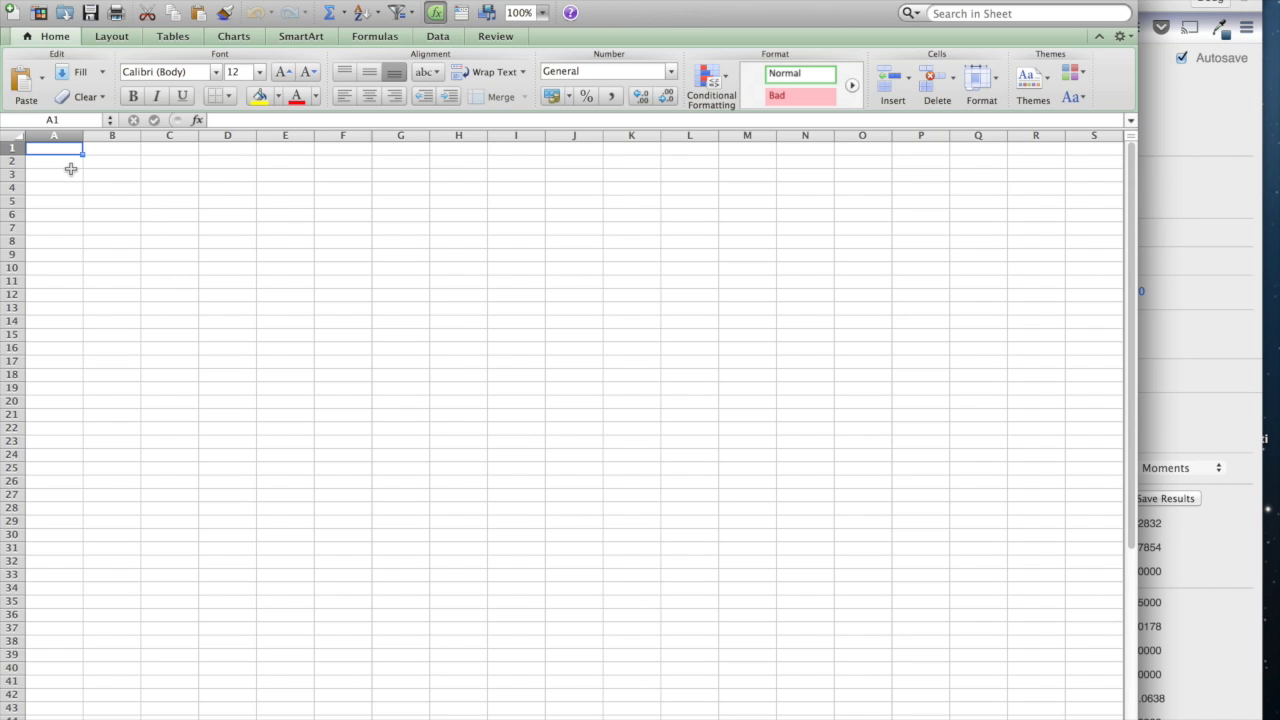
type("Sweep")
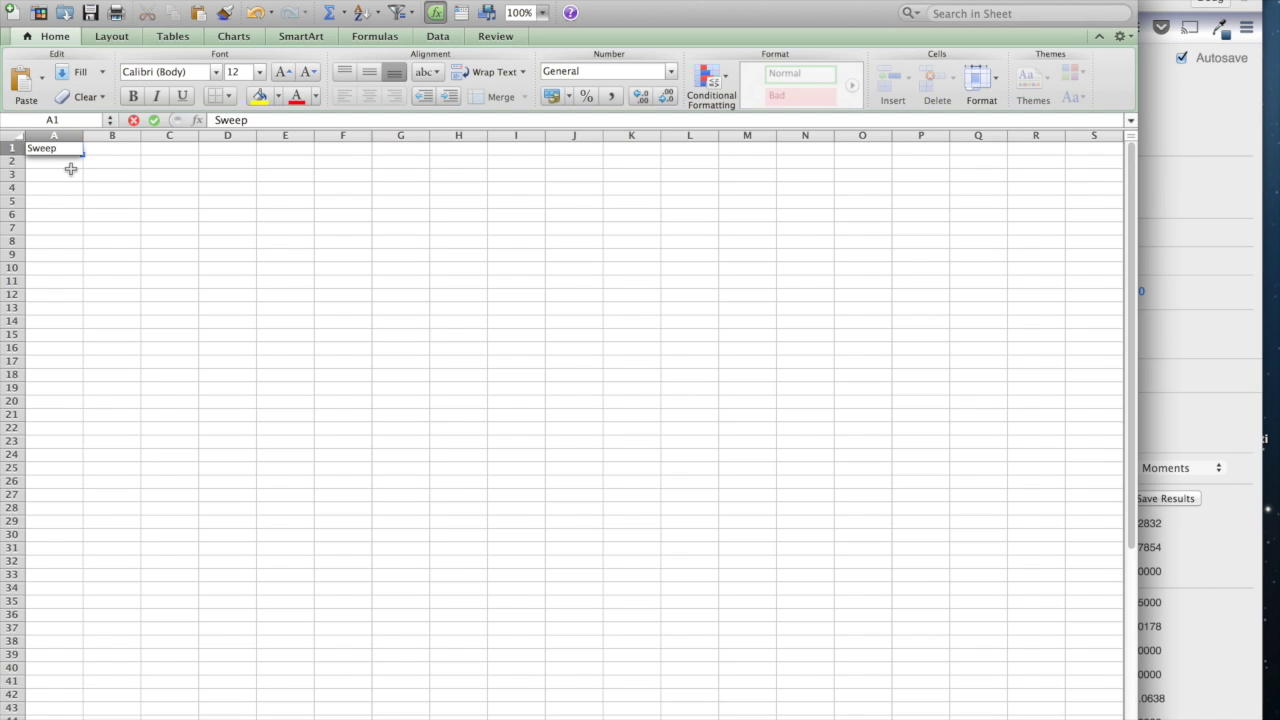
key("Tab")
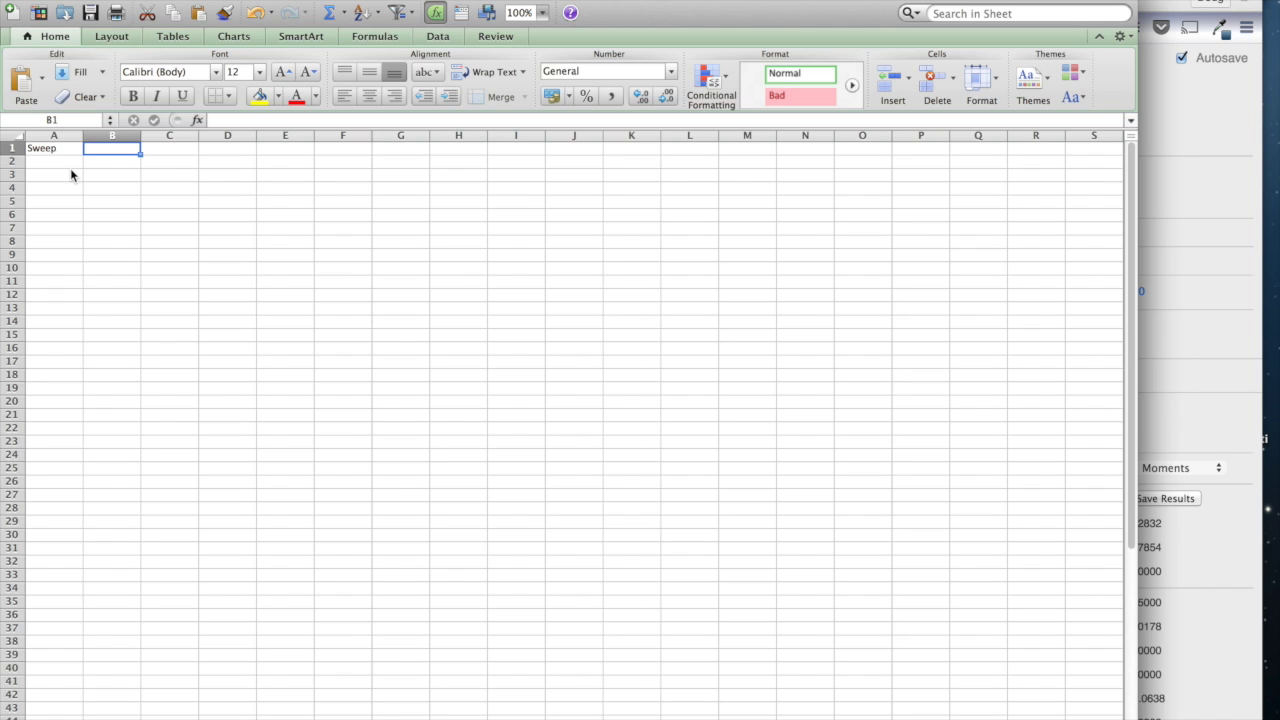
type("CD")
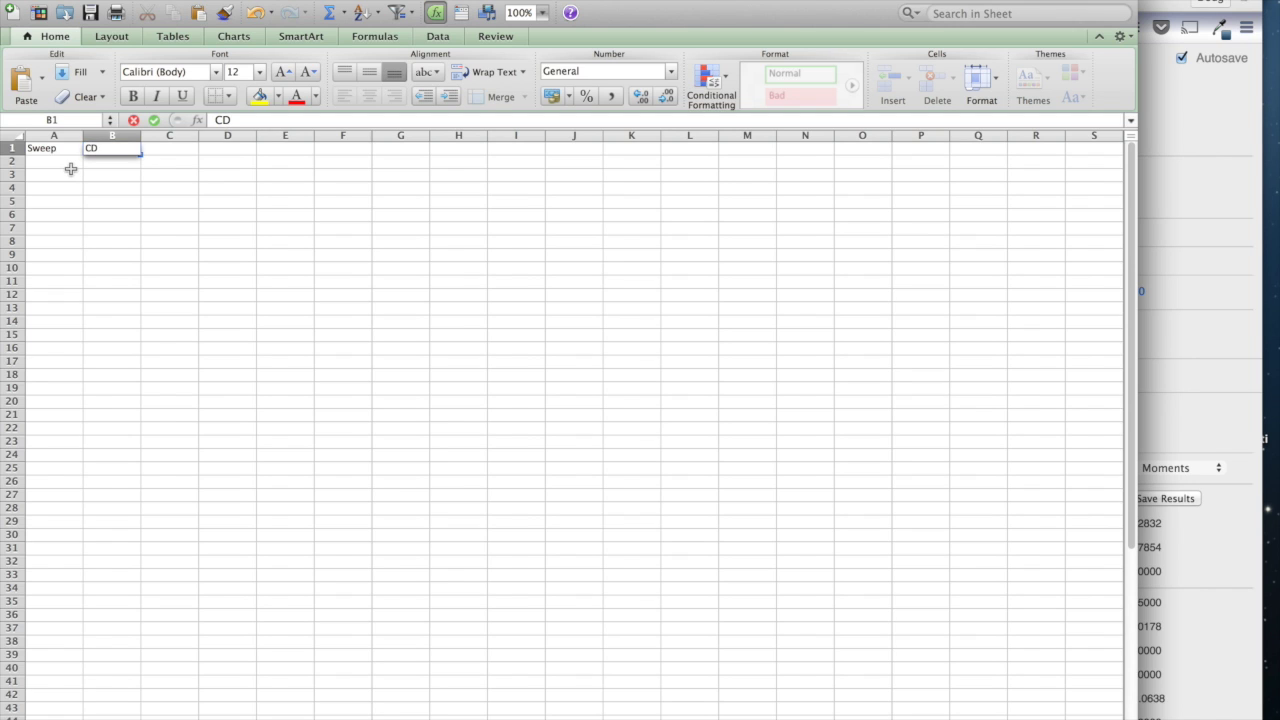
key("Return")
Step: Record a sweep of 0 and a CD of 0.0178 in the first data row
type("0")
key("Tab")
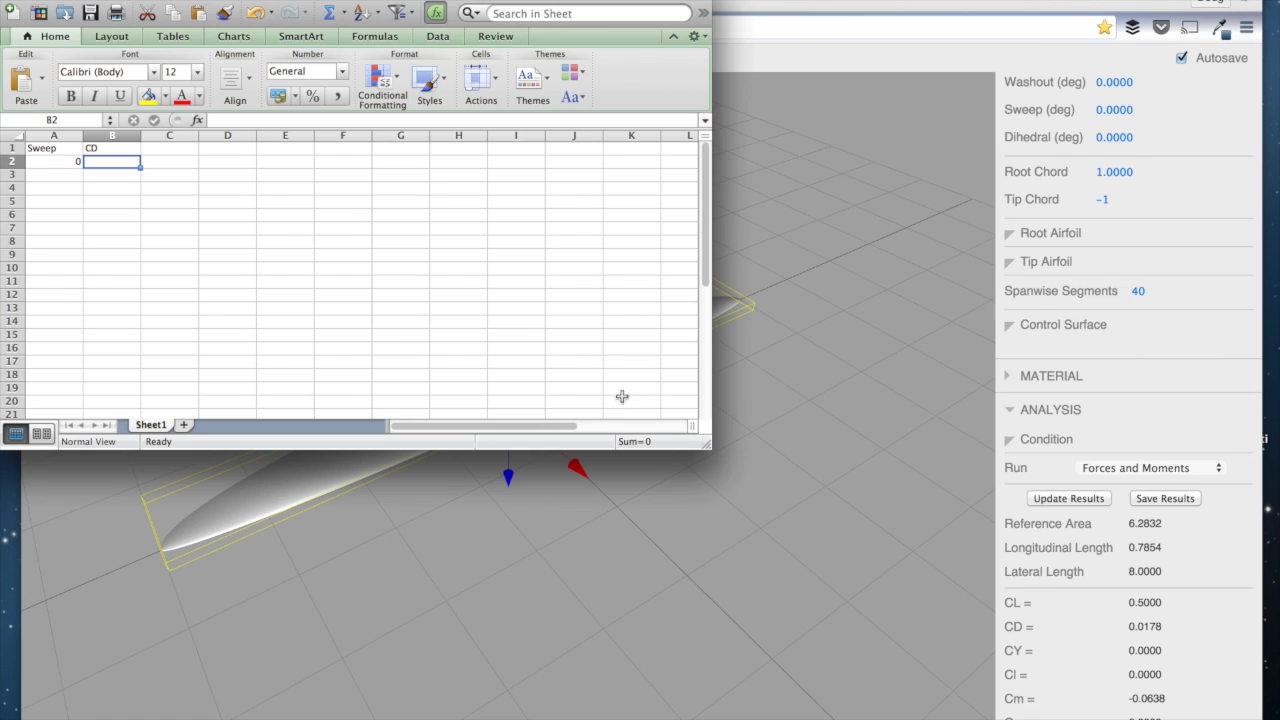
type(".0178")
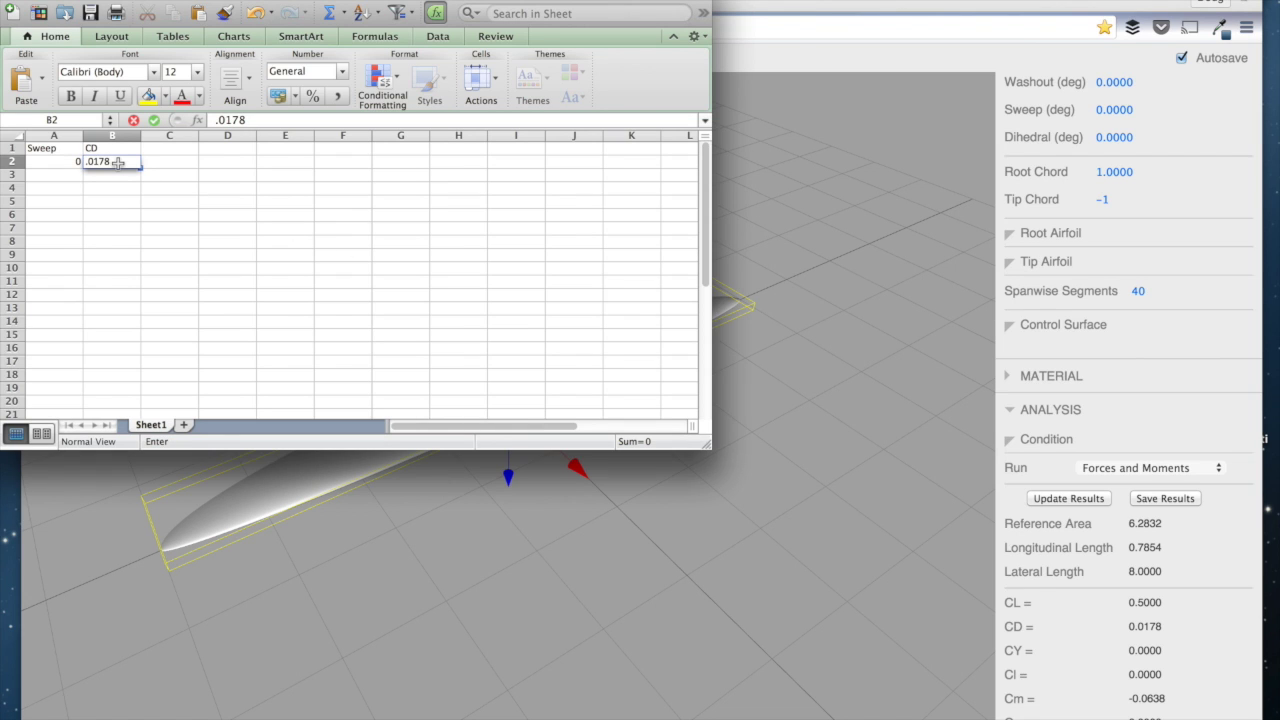
key("Return")
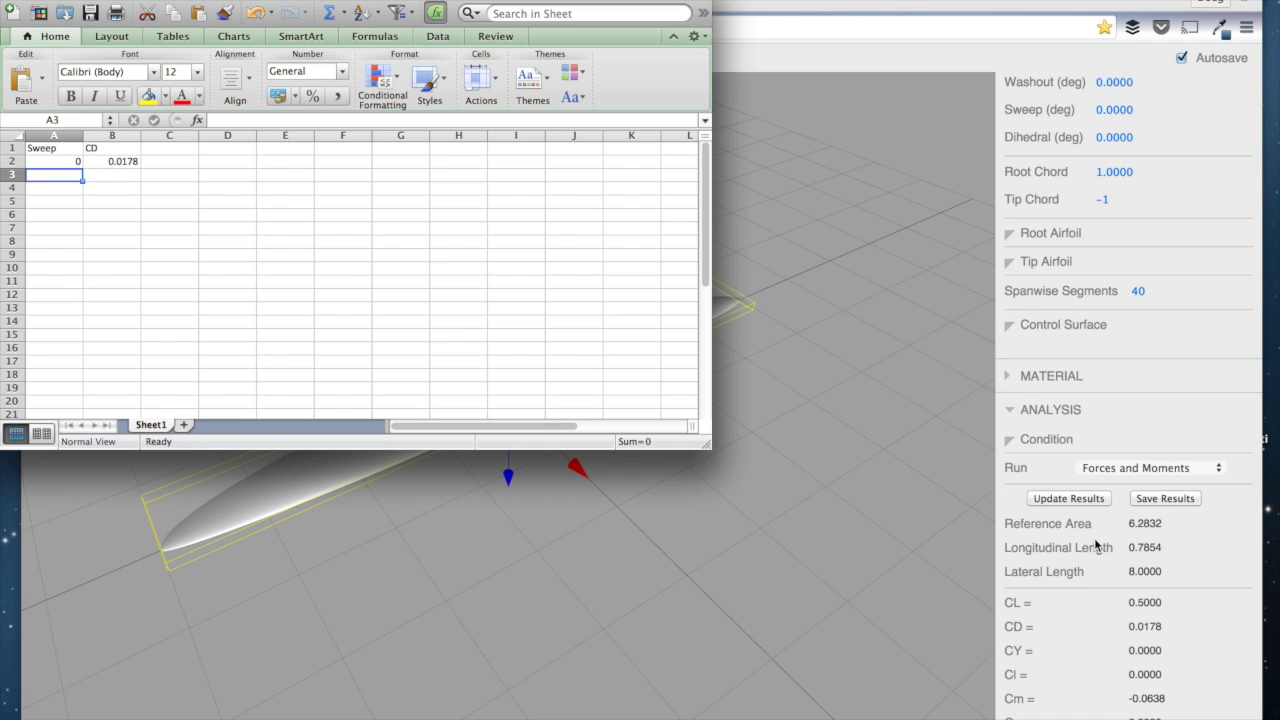
Step: Switch to MachUp, run the Distributions analysis and save the results under the suggested file name
left_click(1108, 470)
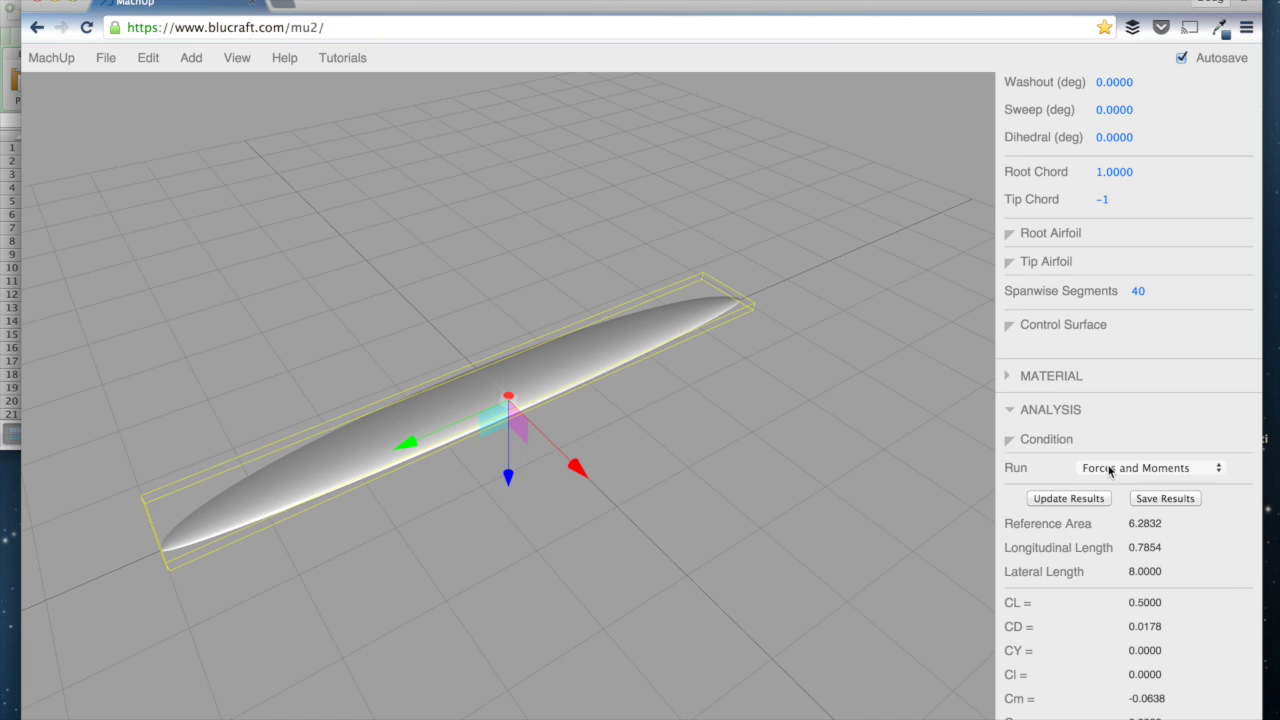
left_click(1108, 470)
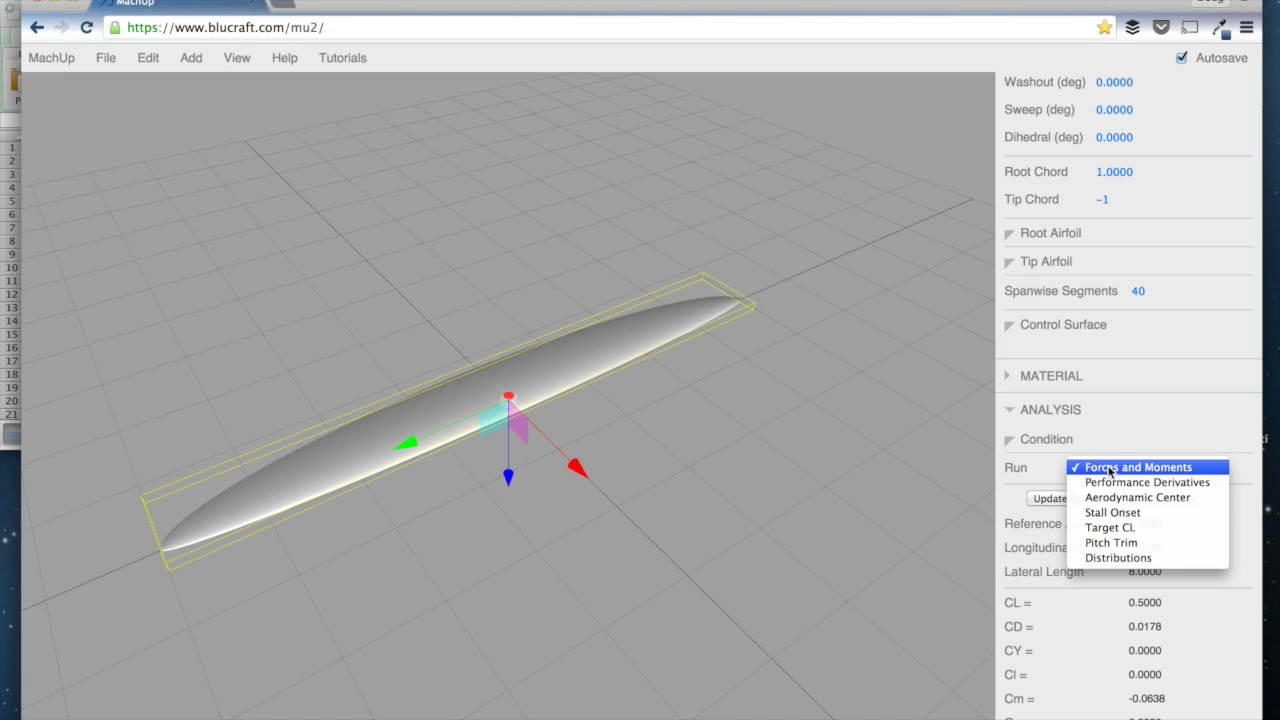
left_click(1111, 557)
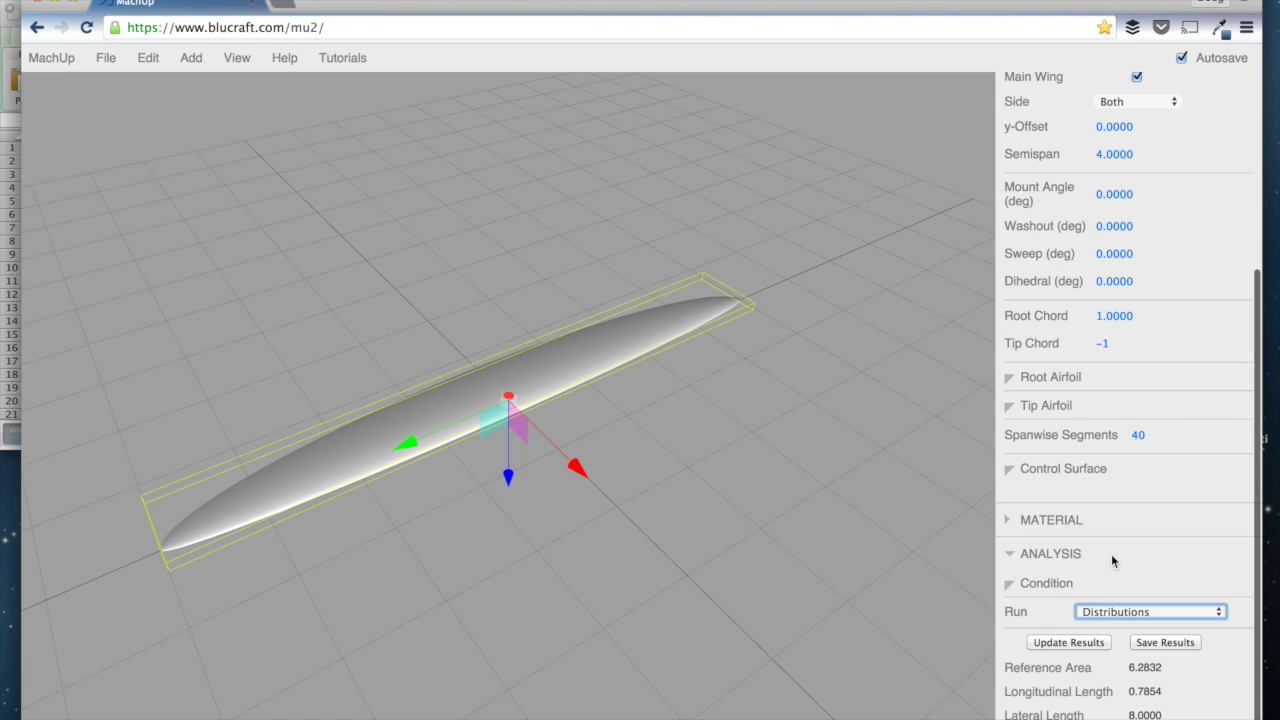
left_click(1066, 643)
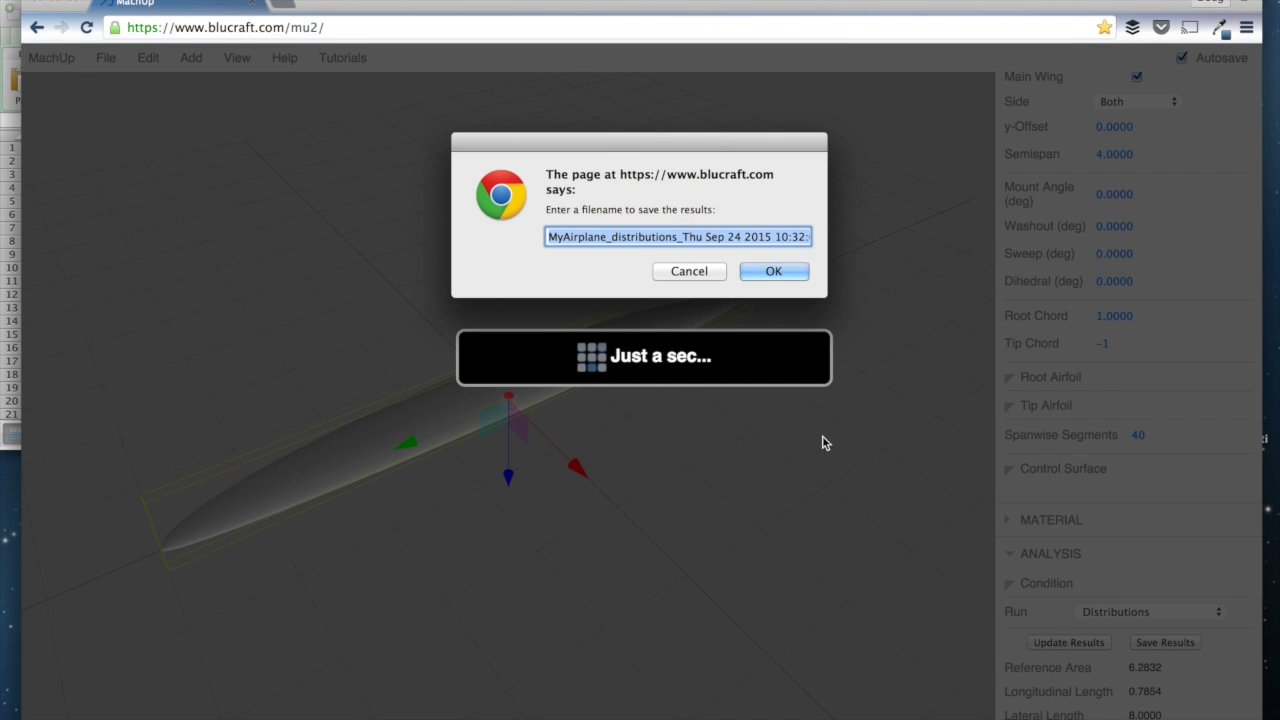
left_click(777, 273)
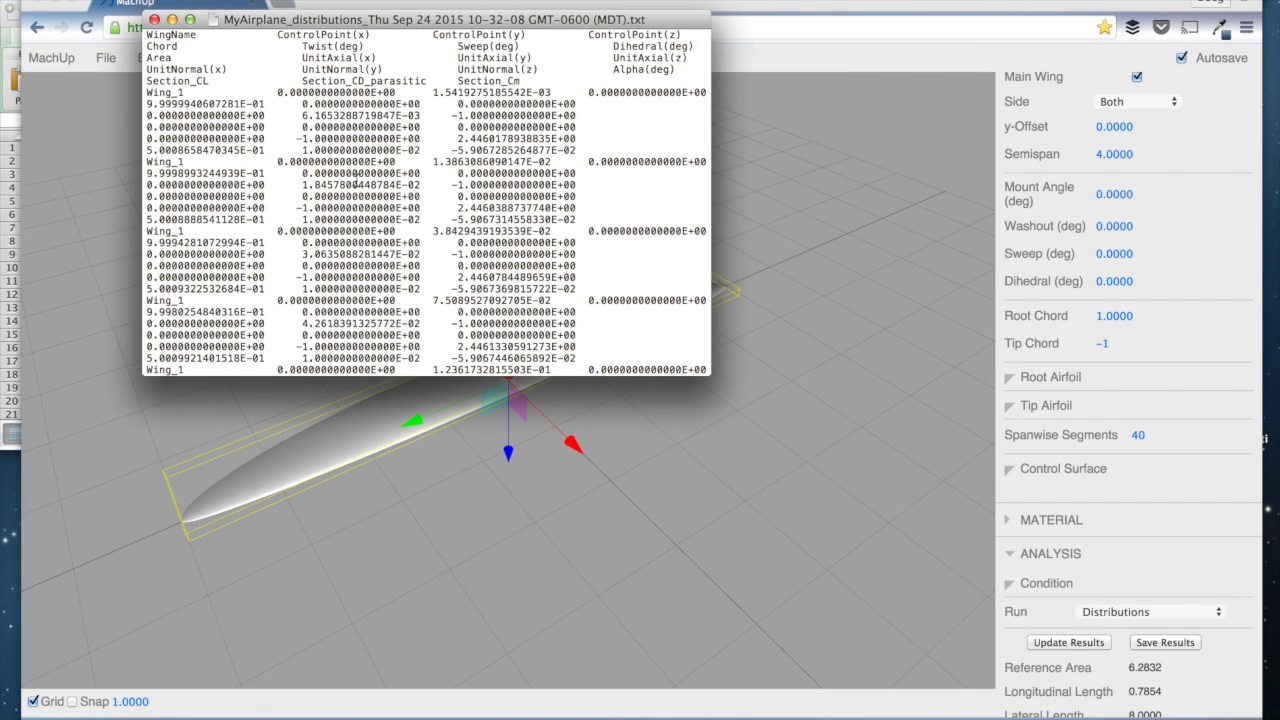
Step: Copy the entire distributions text file and paste it into a new worksheet, Sheet2, in the Excel workbook
key("super+a")
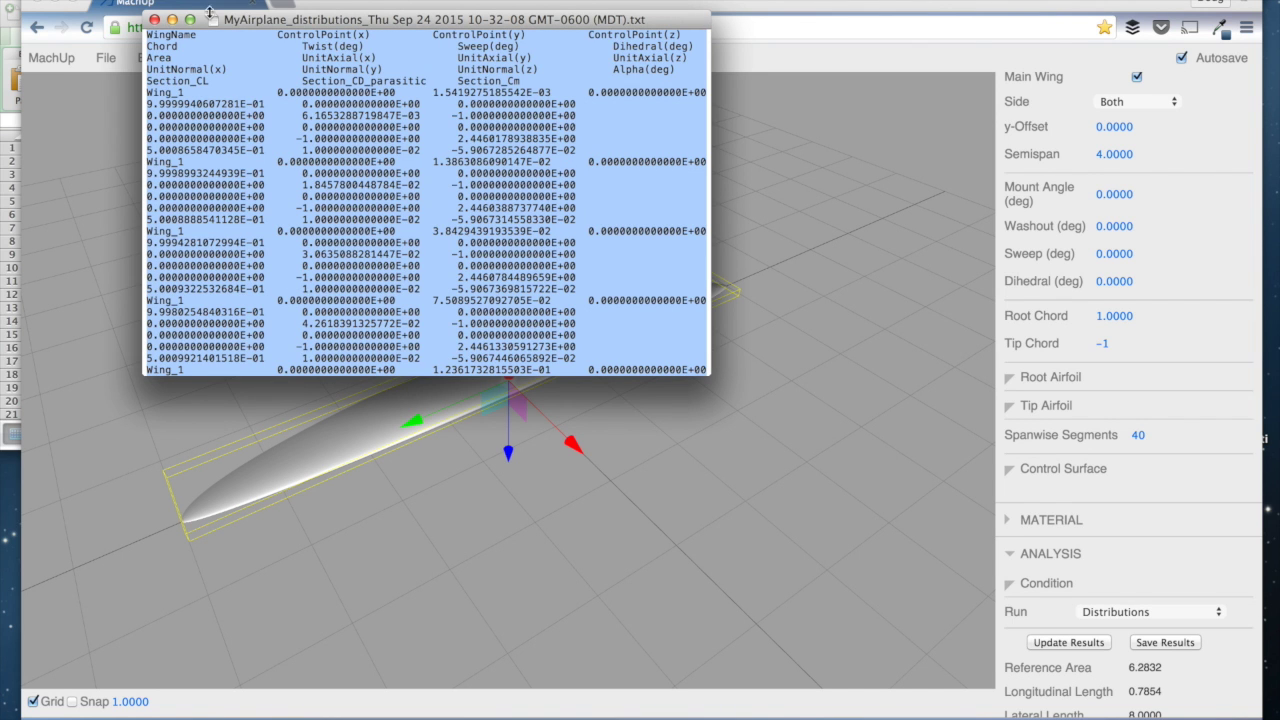
left_click(154, 20)
left_click(6, 200)
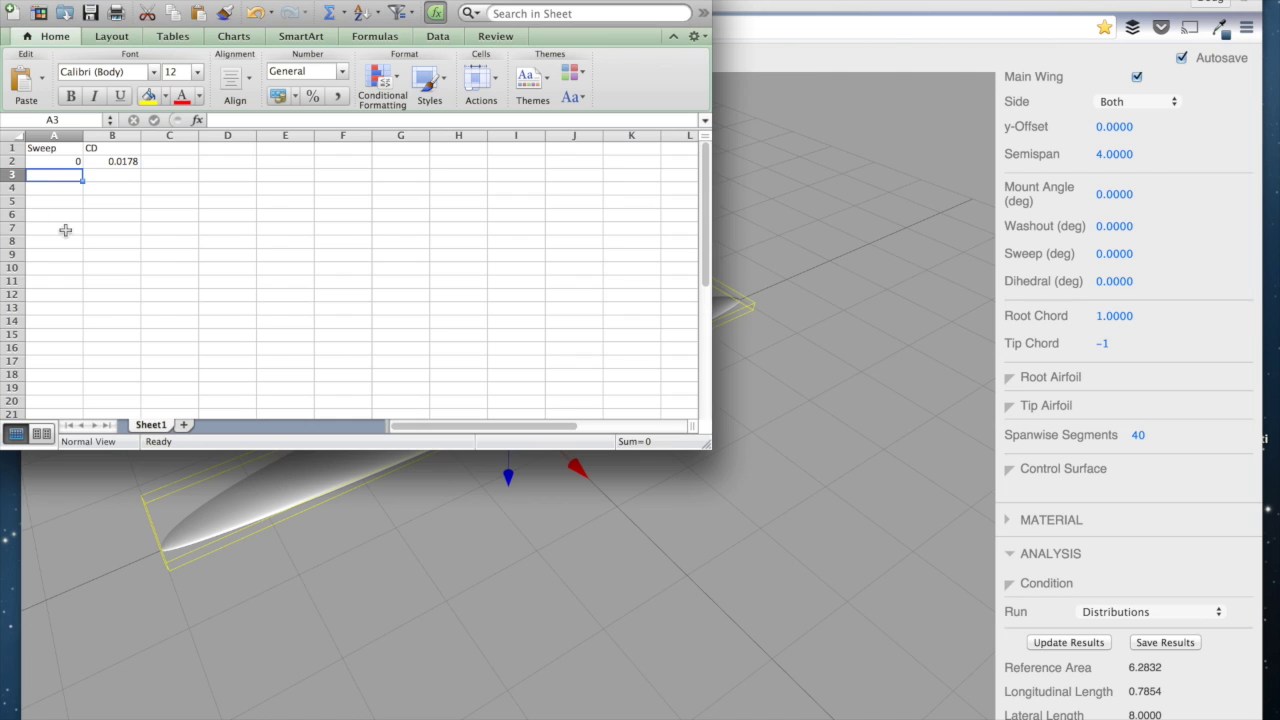
left_click(186, 427)
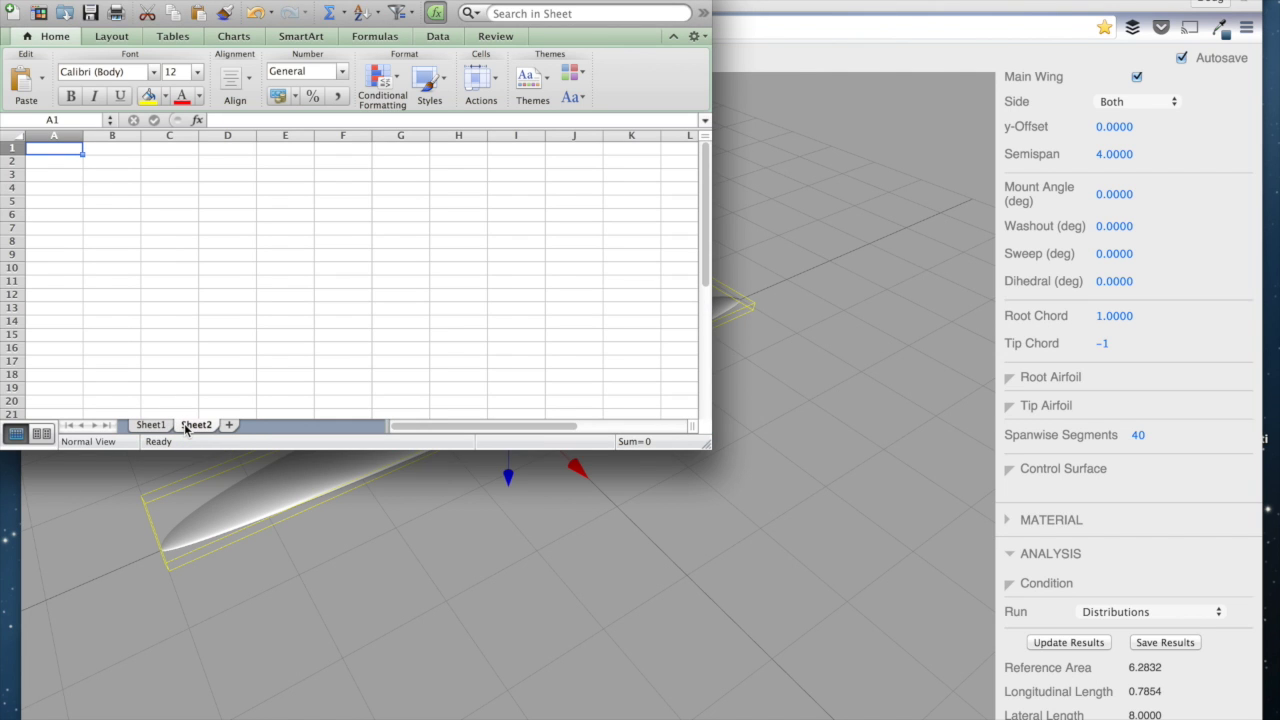
key("super+v")
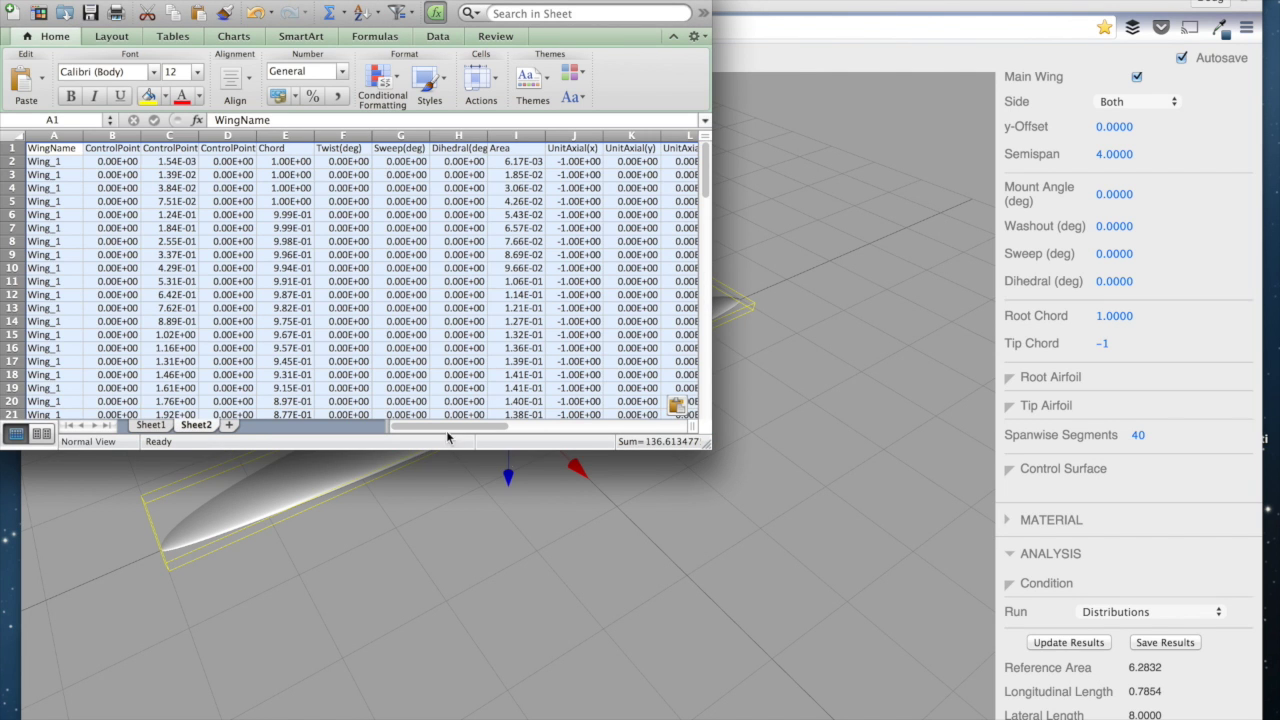
Step: Enlarge the workbook window and examine the control point and section coefficient column headers of the pasted data
left_click_drag(705, 446, 990, 645)
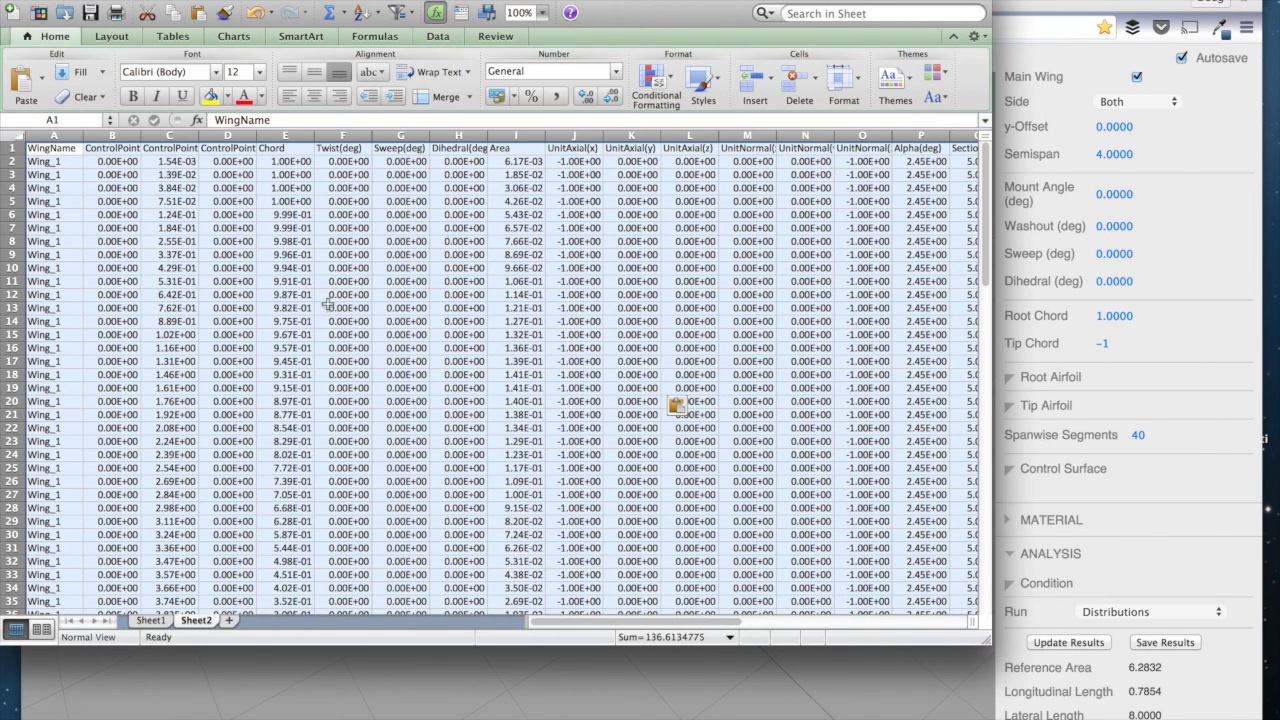
left_click(112, 148)
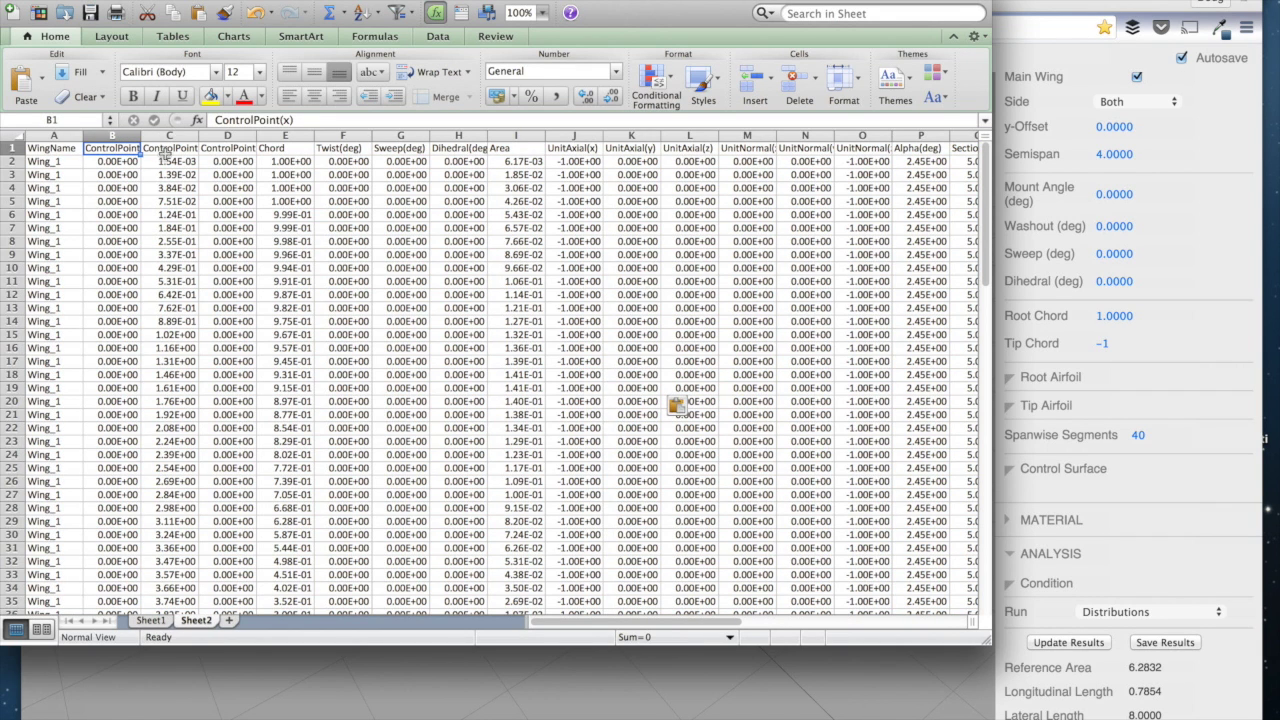
left_click(184, 150)
left_click(233, 150)
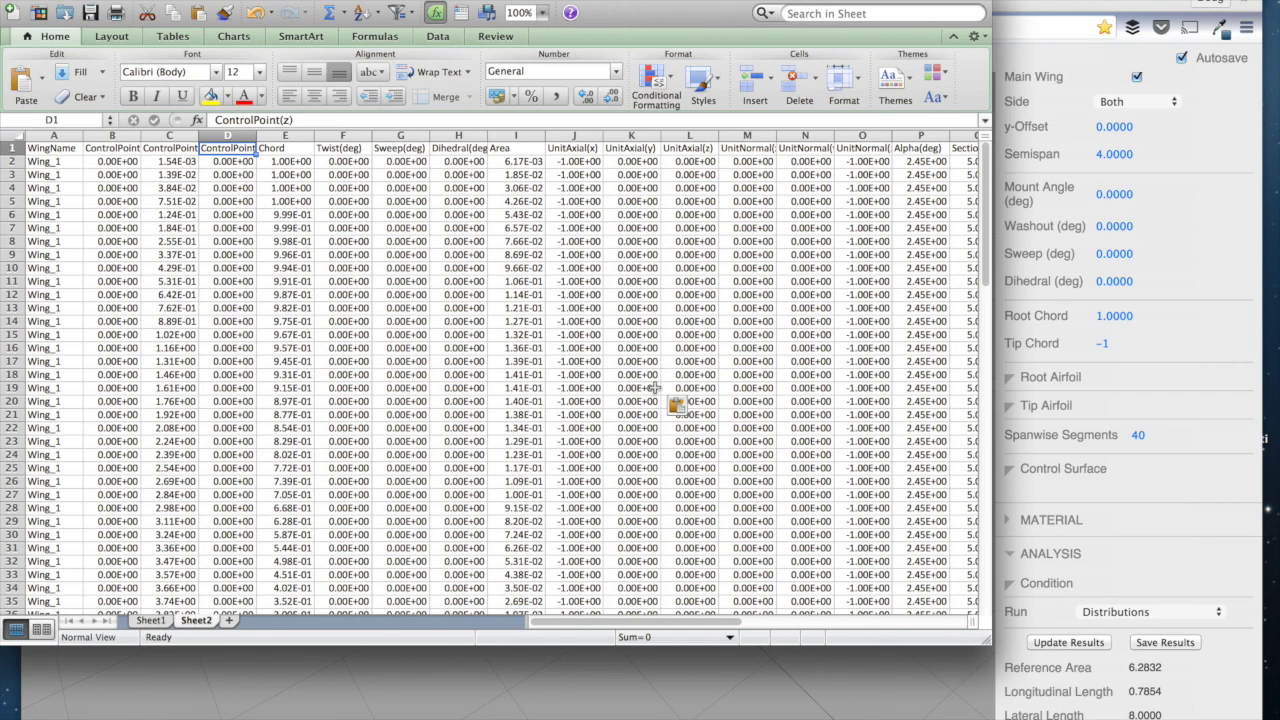
left_click_drag(985, 643, 1196, 713)
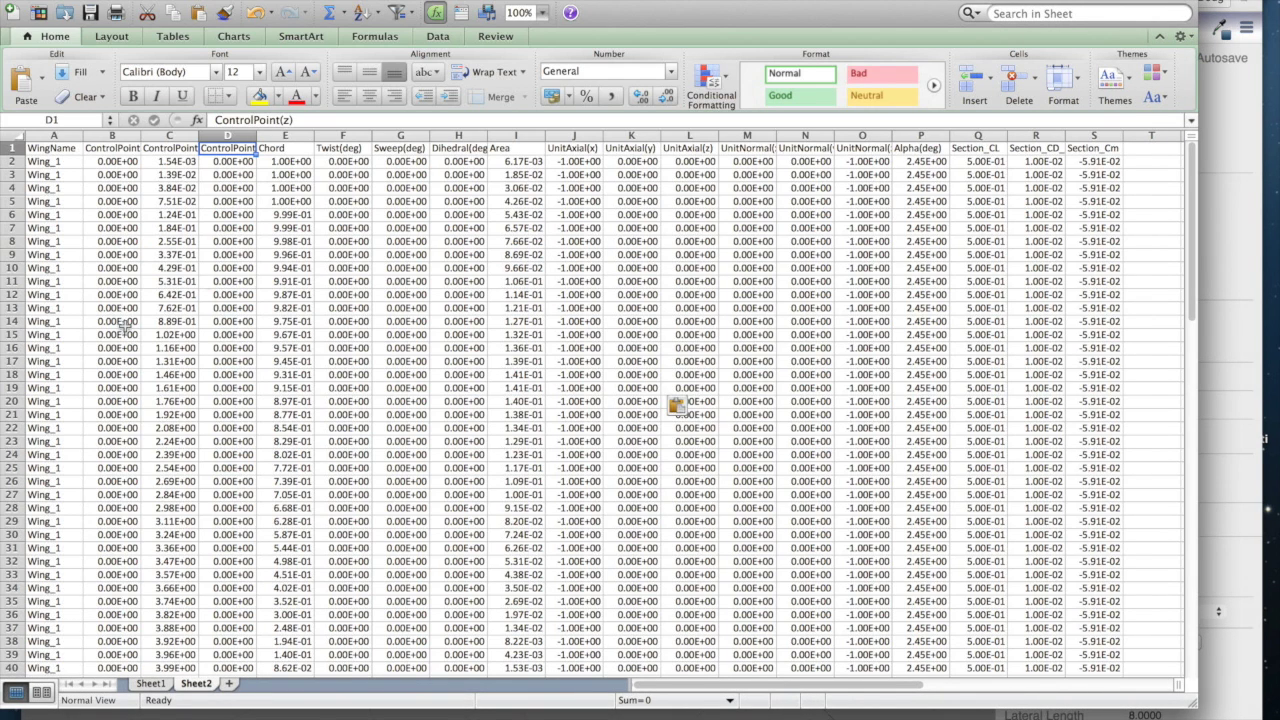
left_click(973, 151)
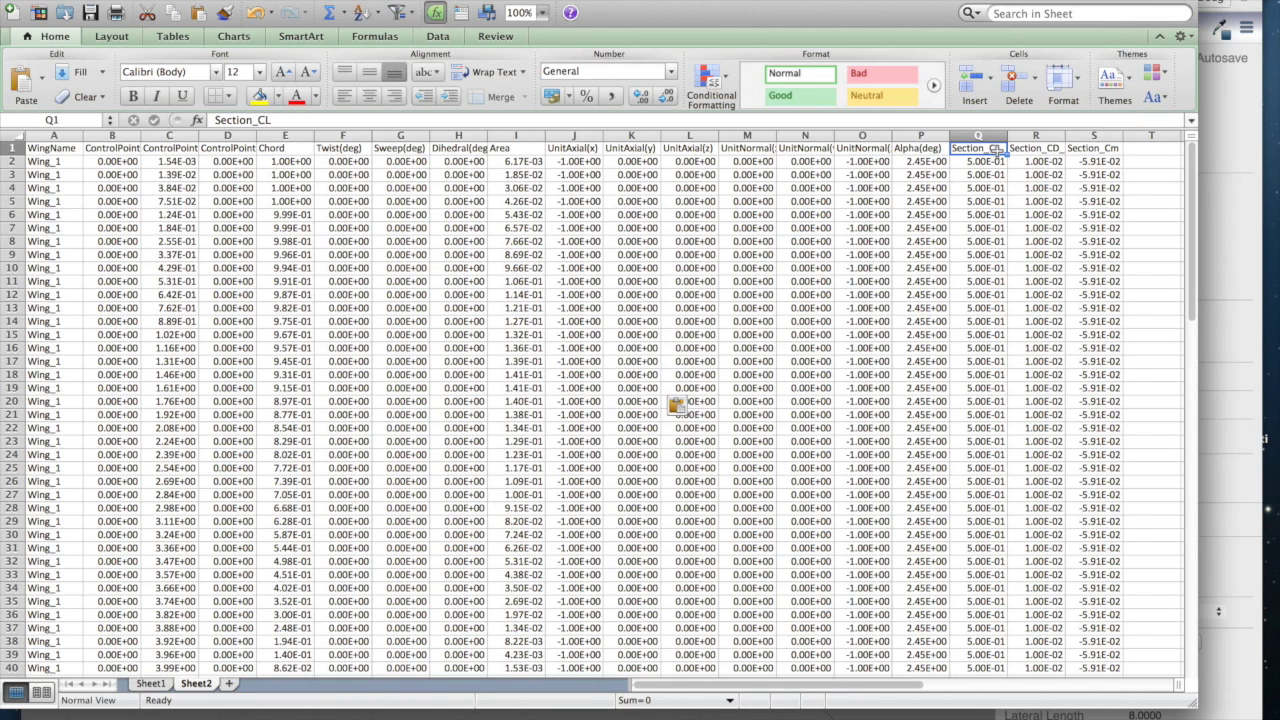
left_click(1030, 150)
left_click(1103, 148)
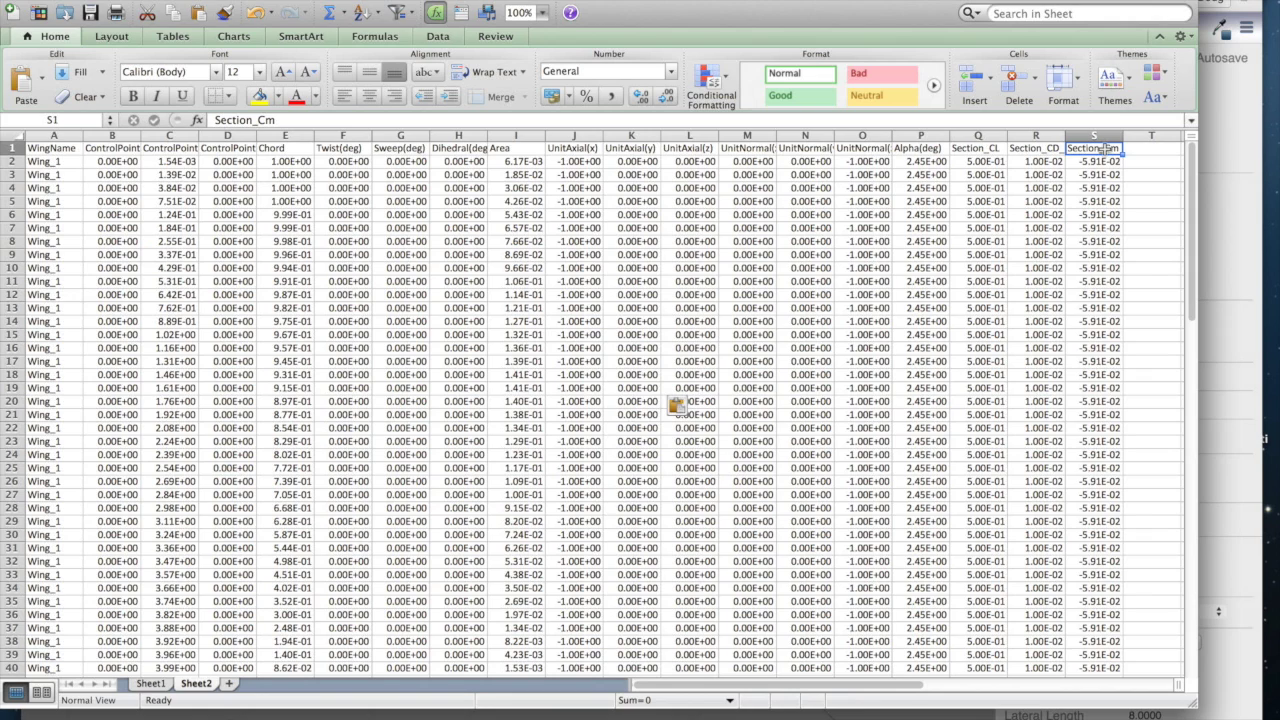
Step: Examine the Section_CL values along the span and compare the chord in the first and last rows of the first wing block
left_click(978, 148)
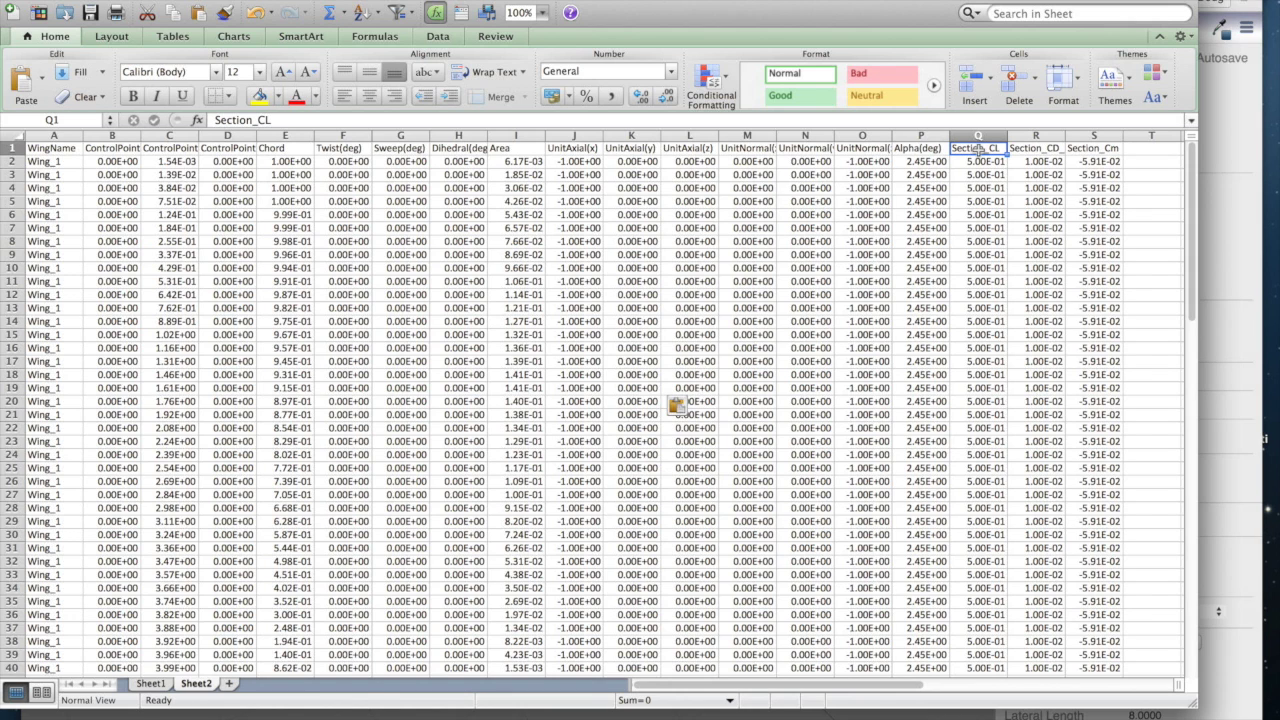
scroll(976, 224, "down", 10)
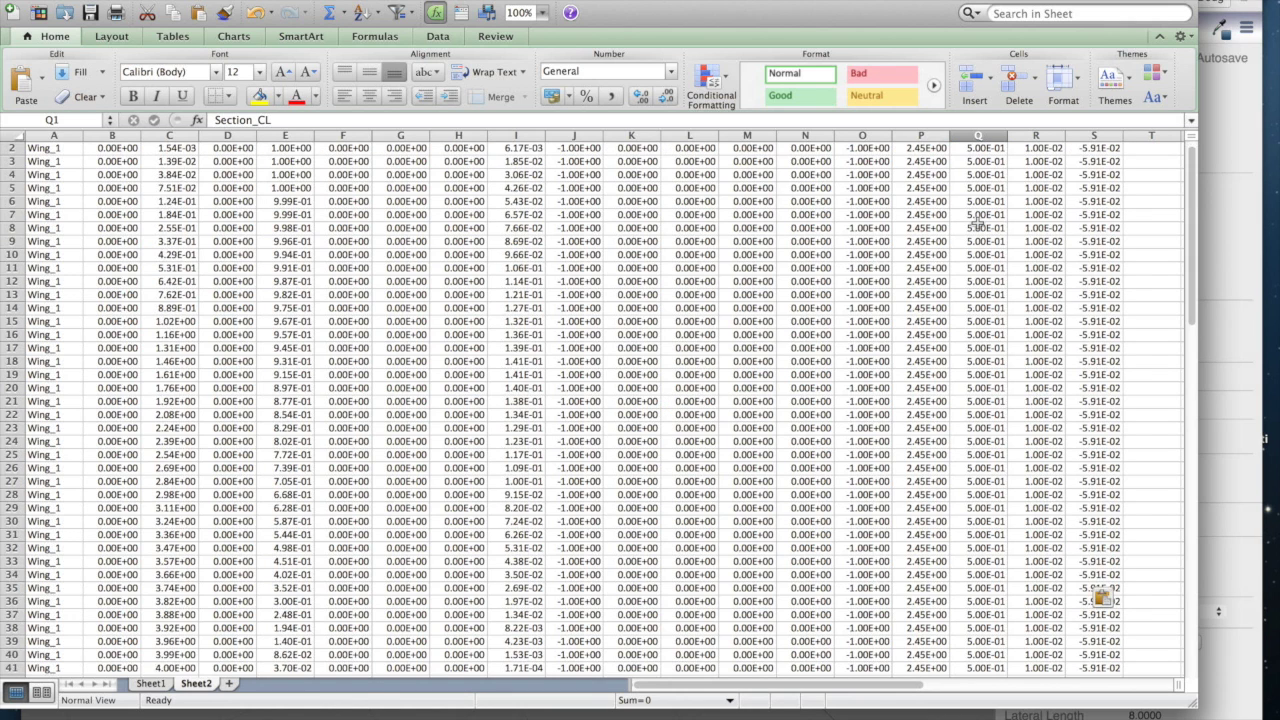
scroll(976, 224, "up", 9)
scroll(976, 222, "up", 2)
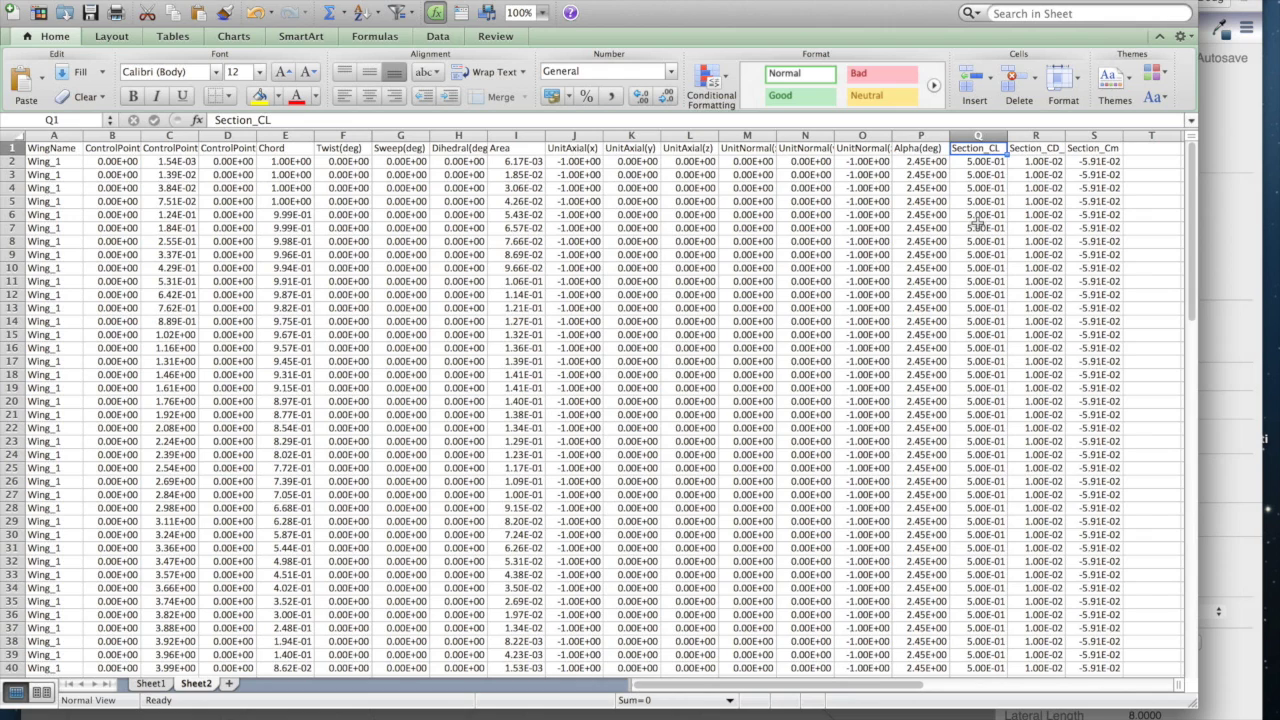
left_click(300, 160)
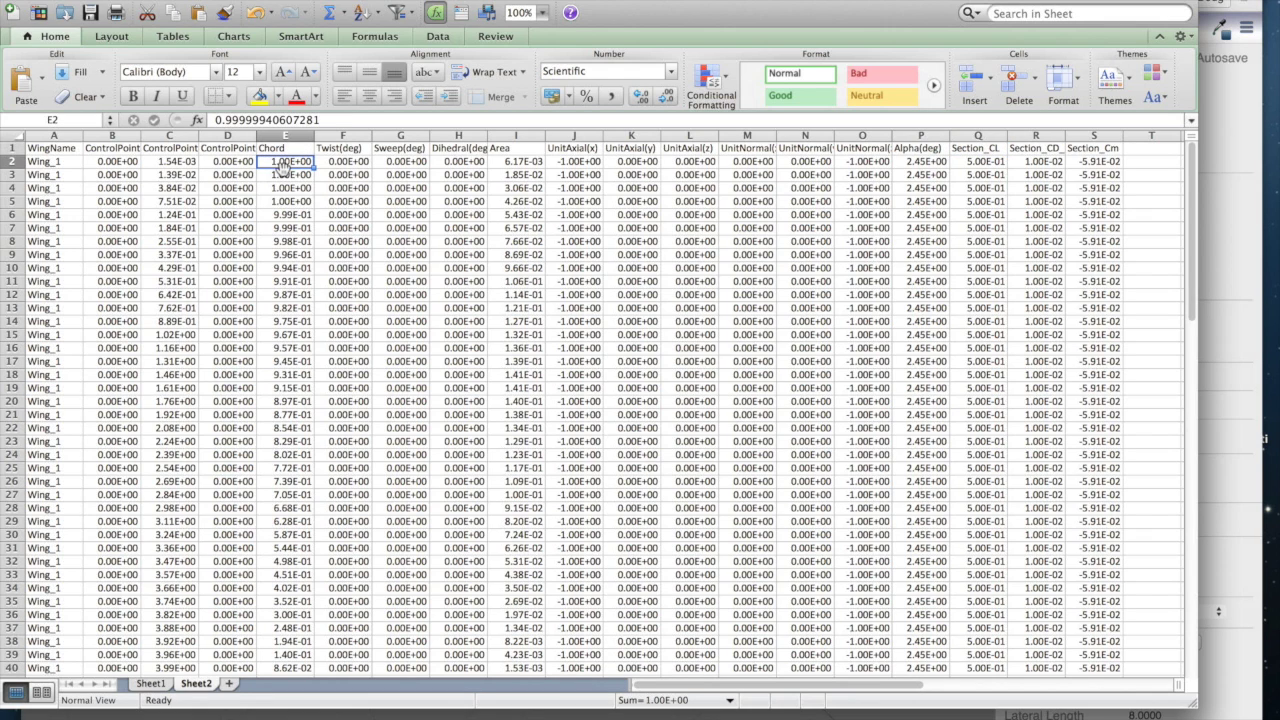
scroll(289, 232, "down", 3)
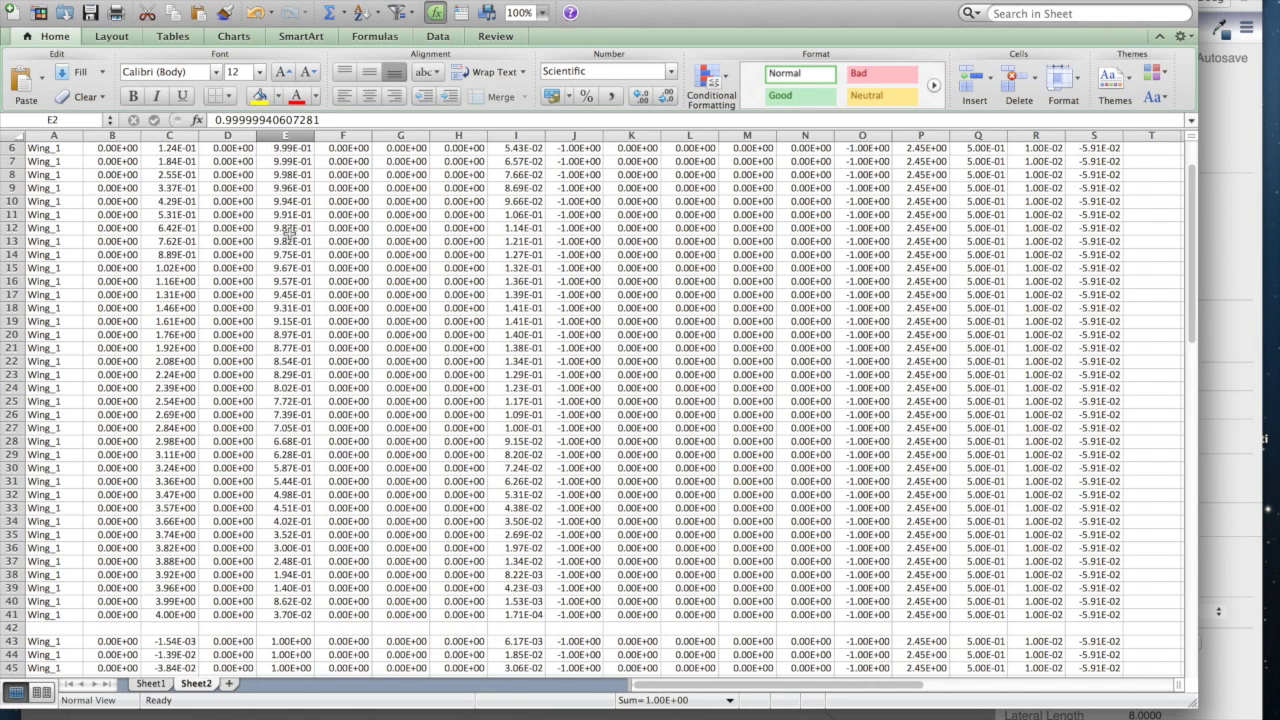
left_click(287, 601)
scroll(283, 450, "up", 3)
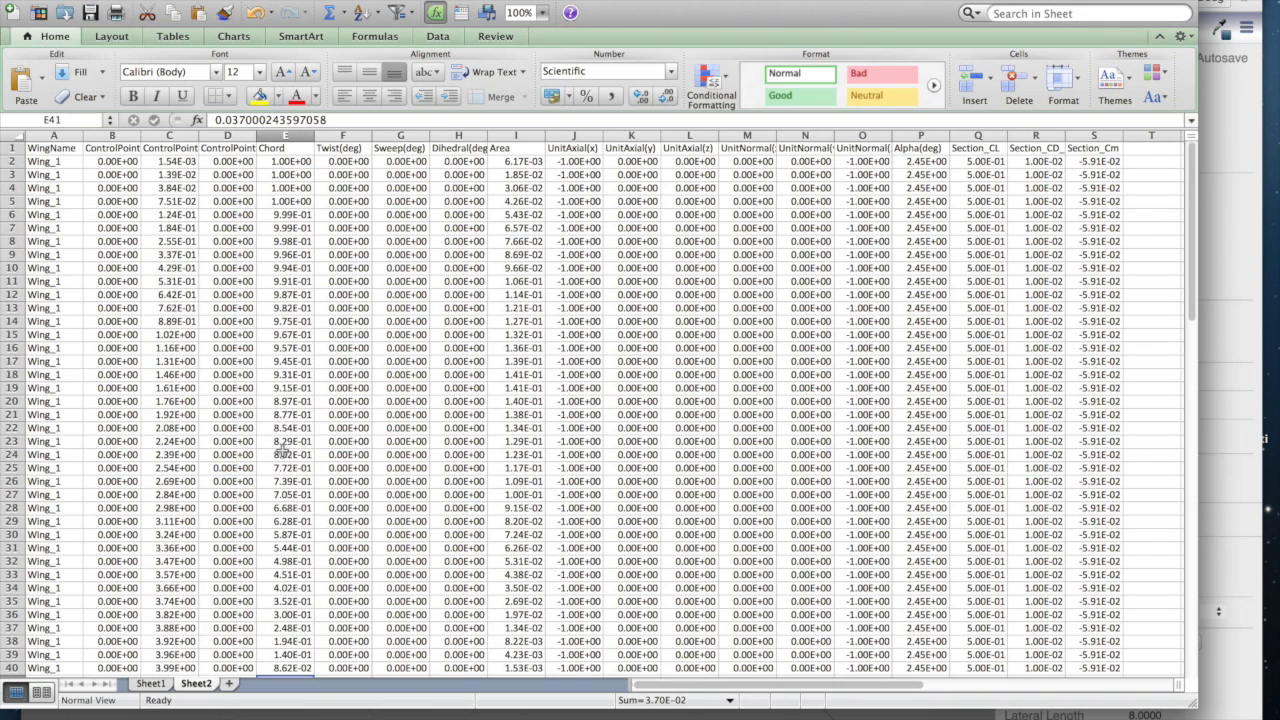
left_click(972, 163)
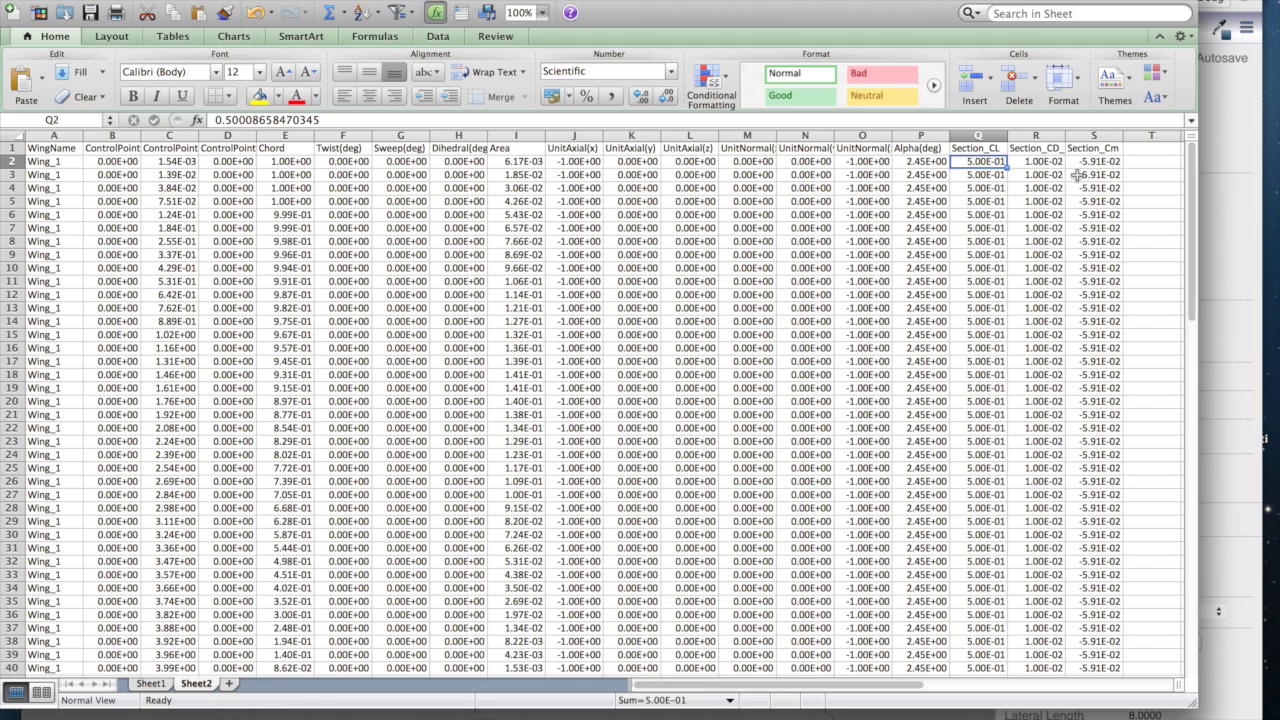
Step: Add a CL column header in T1 and enter the formula =Q2*E2/0.7854 in T2
left_click(1150, 148)
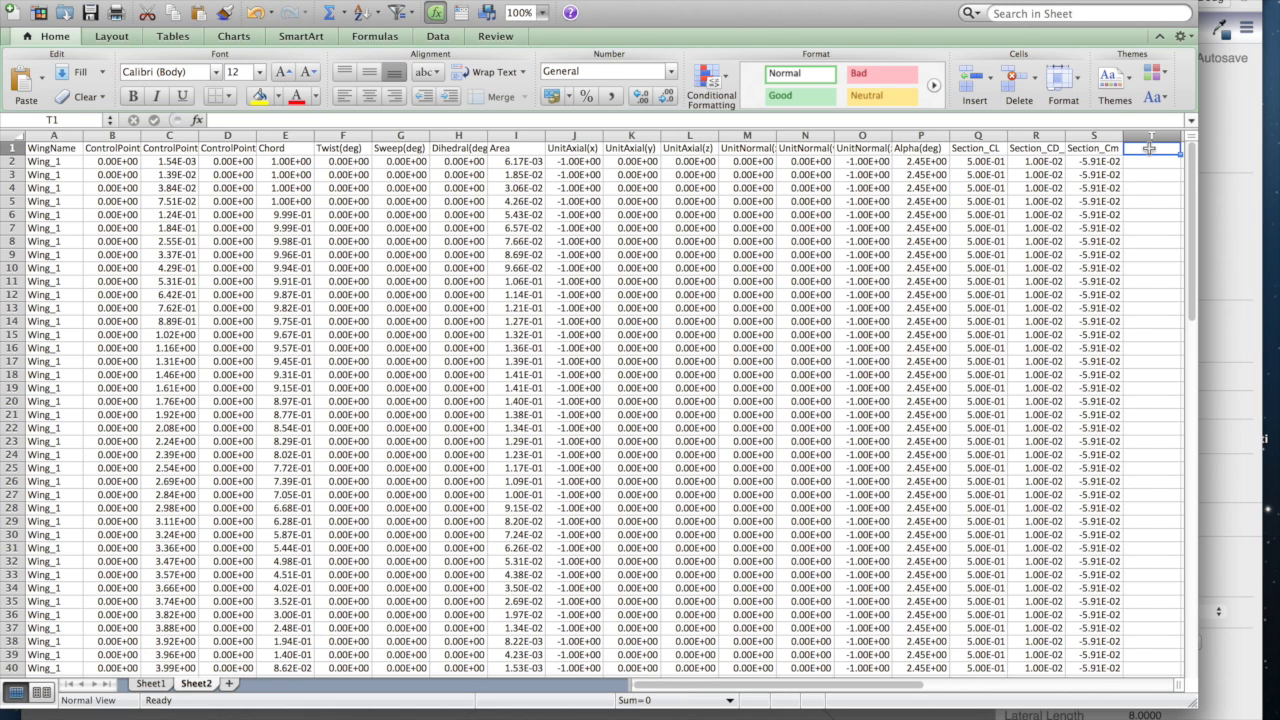
type("CL")
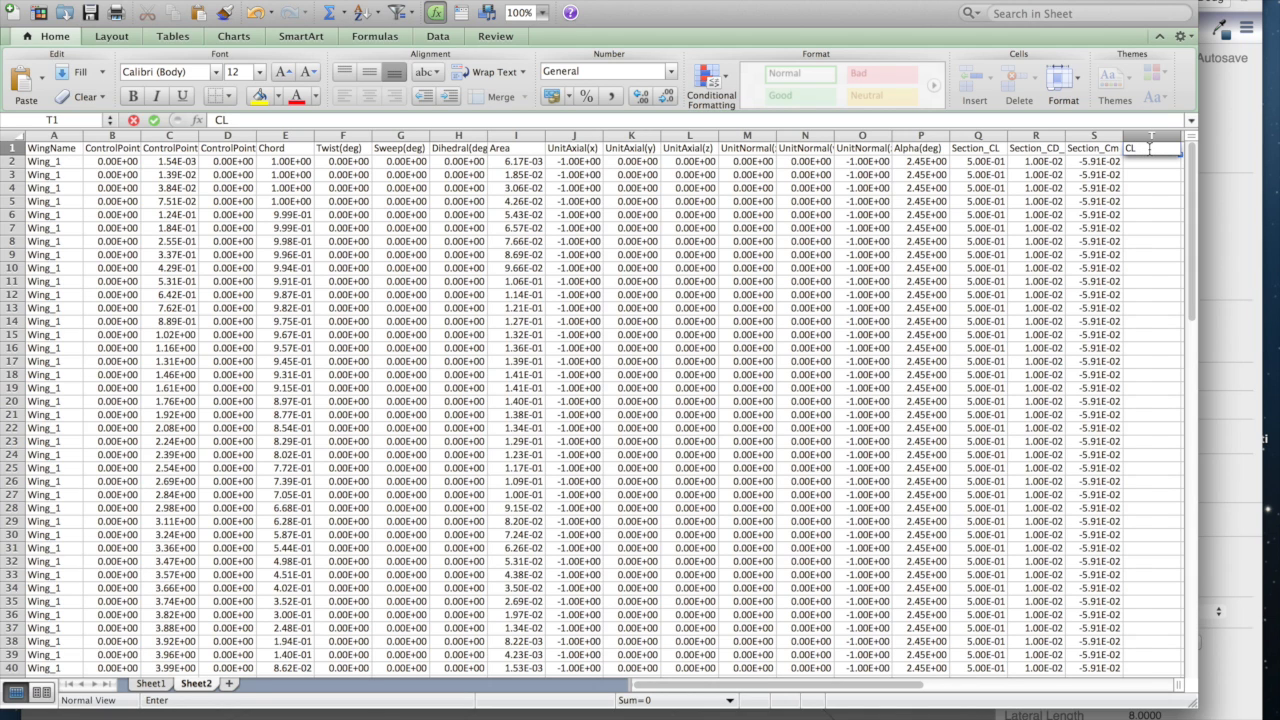
key("Return")
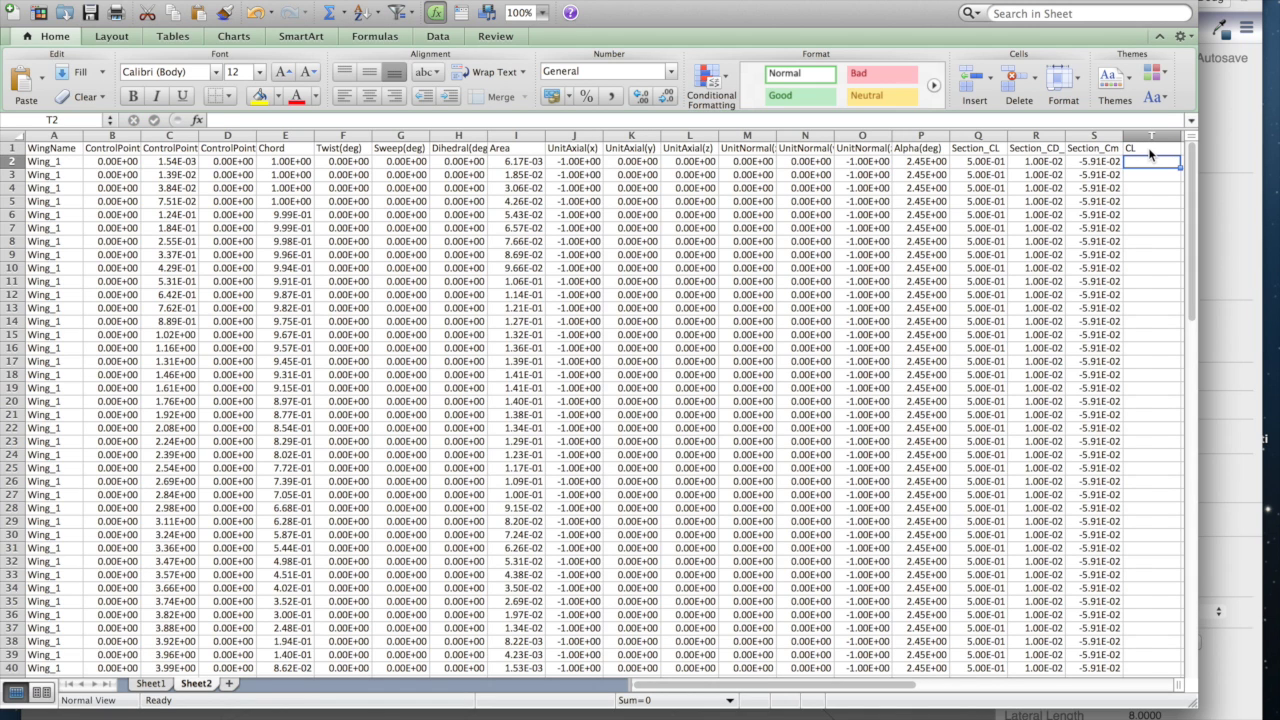
type("=")
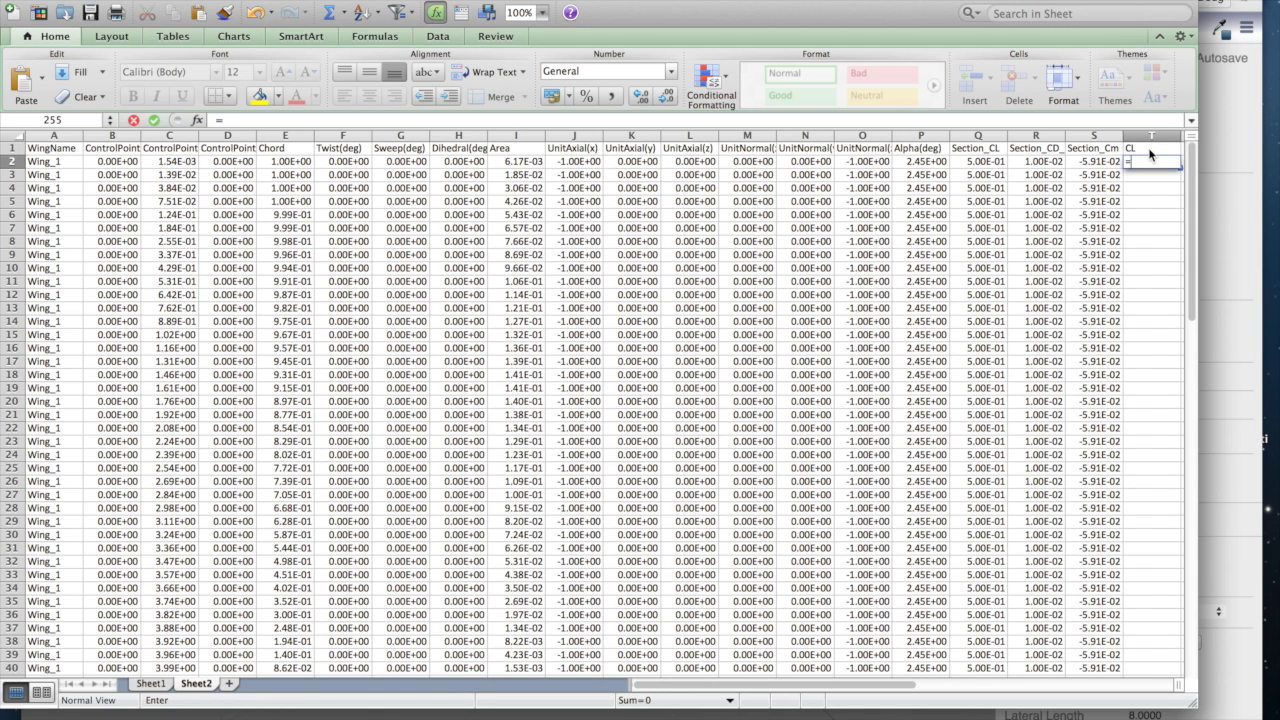
left_click(988, 161)
type("*")
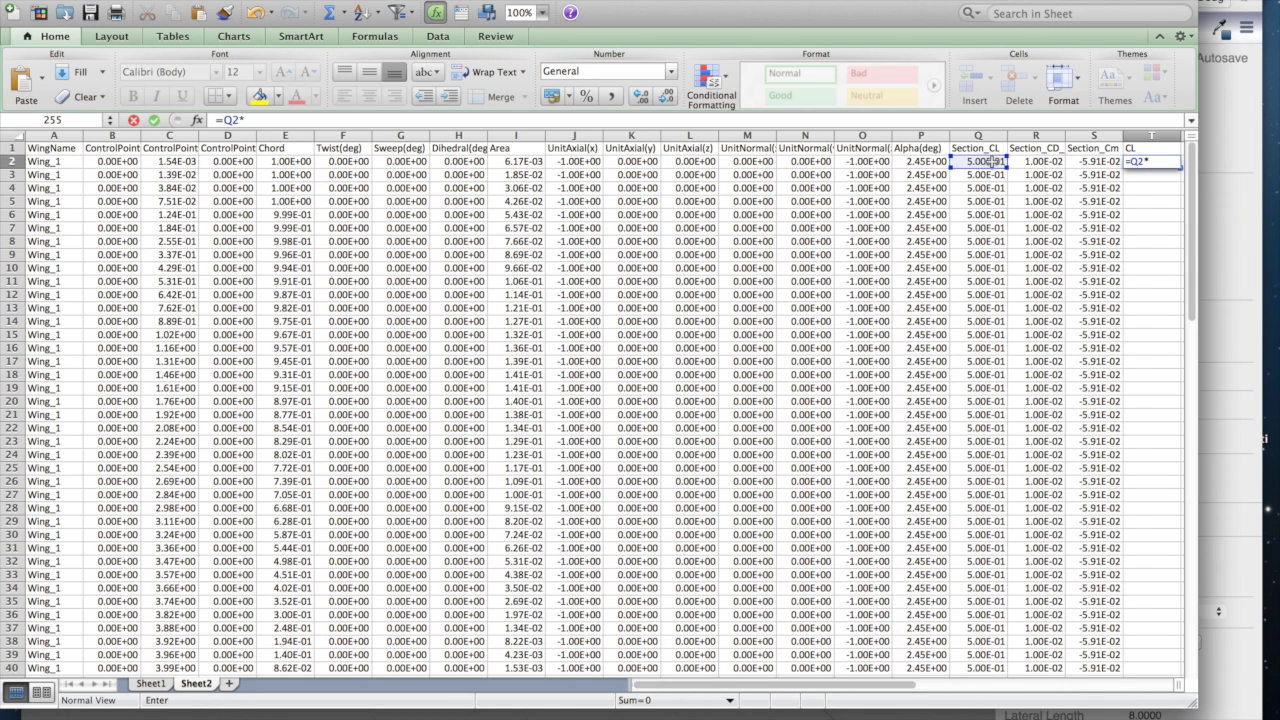
left_click(289, 164)
type("/")
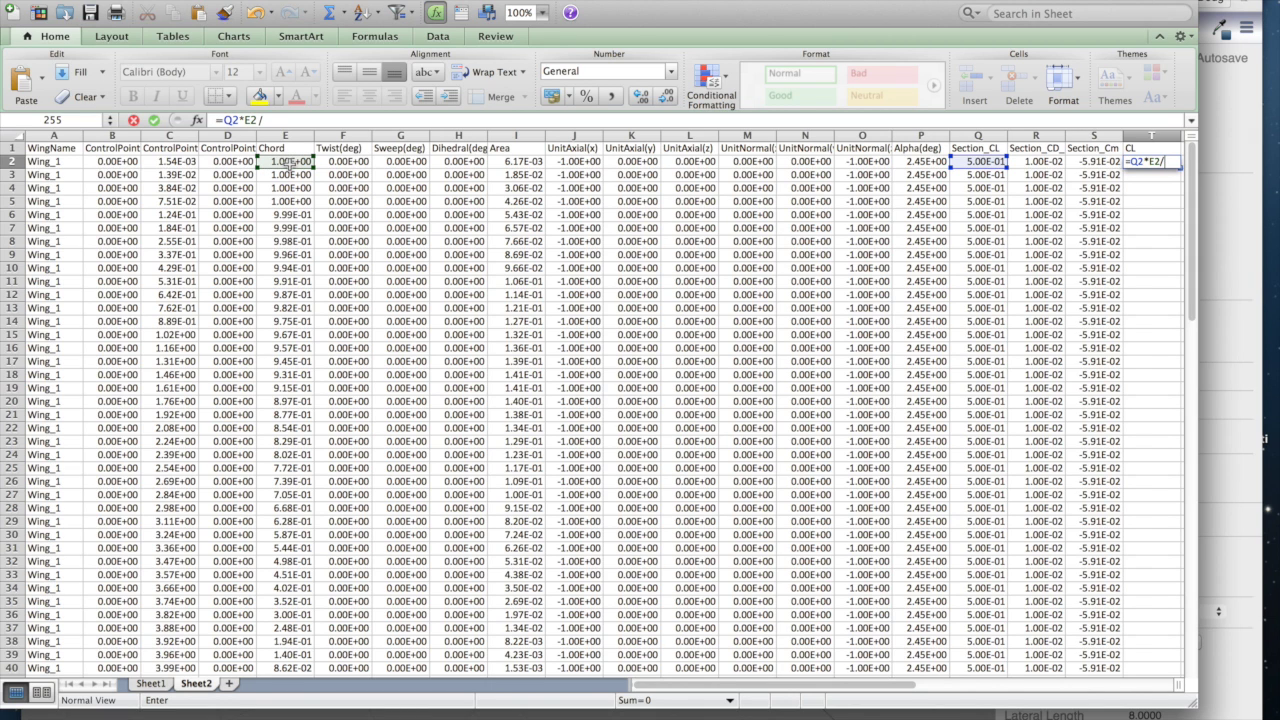
left_click_drag(1188, 702, 1199, 534)
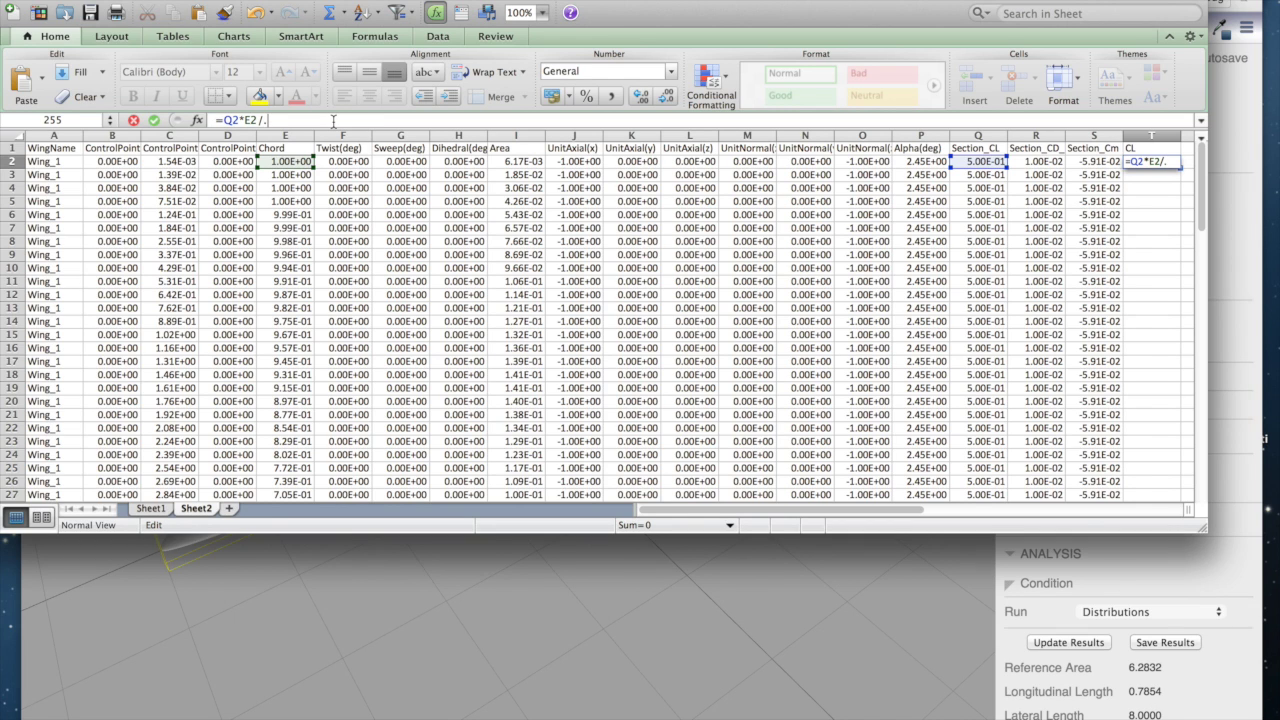
type("54")
key("Return")
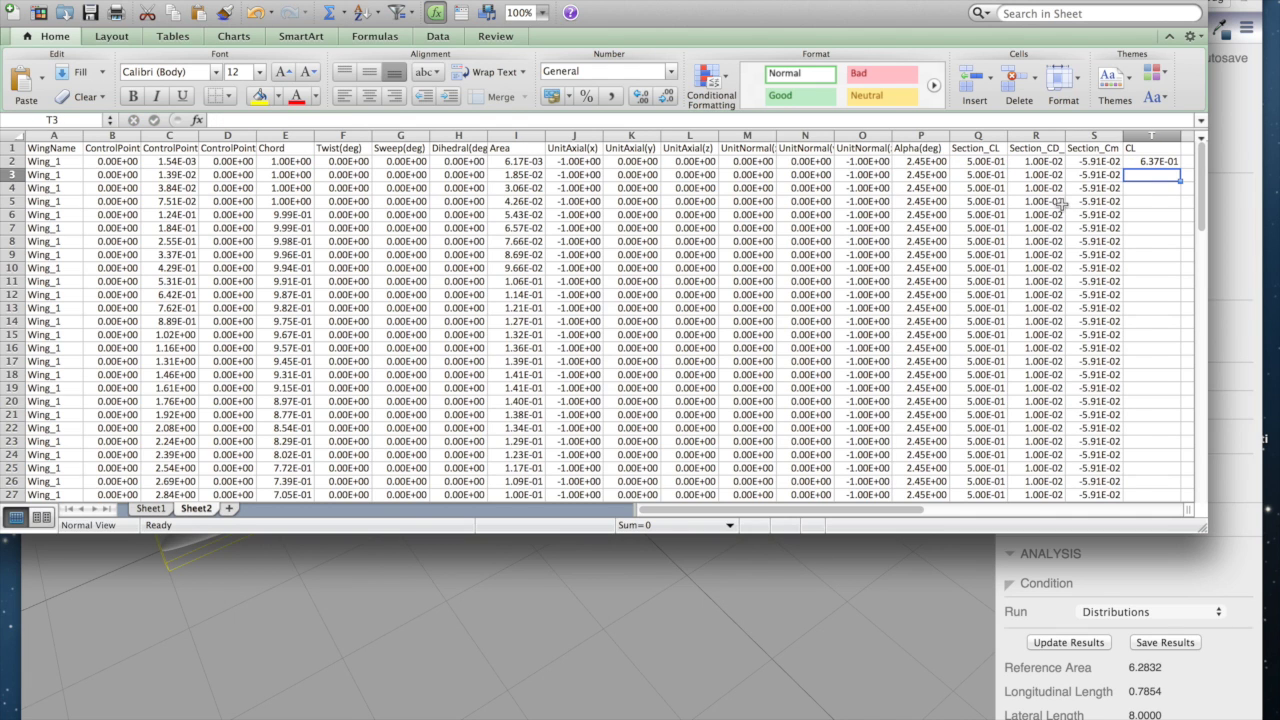
Step: Fill the CL formula down column T to row 41, and copy it to T43 to fill the second wing block
left_click(1138, 164)
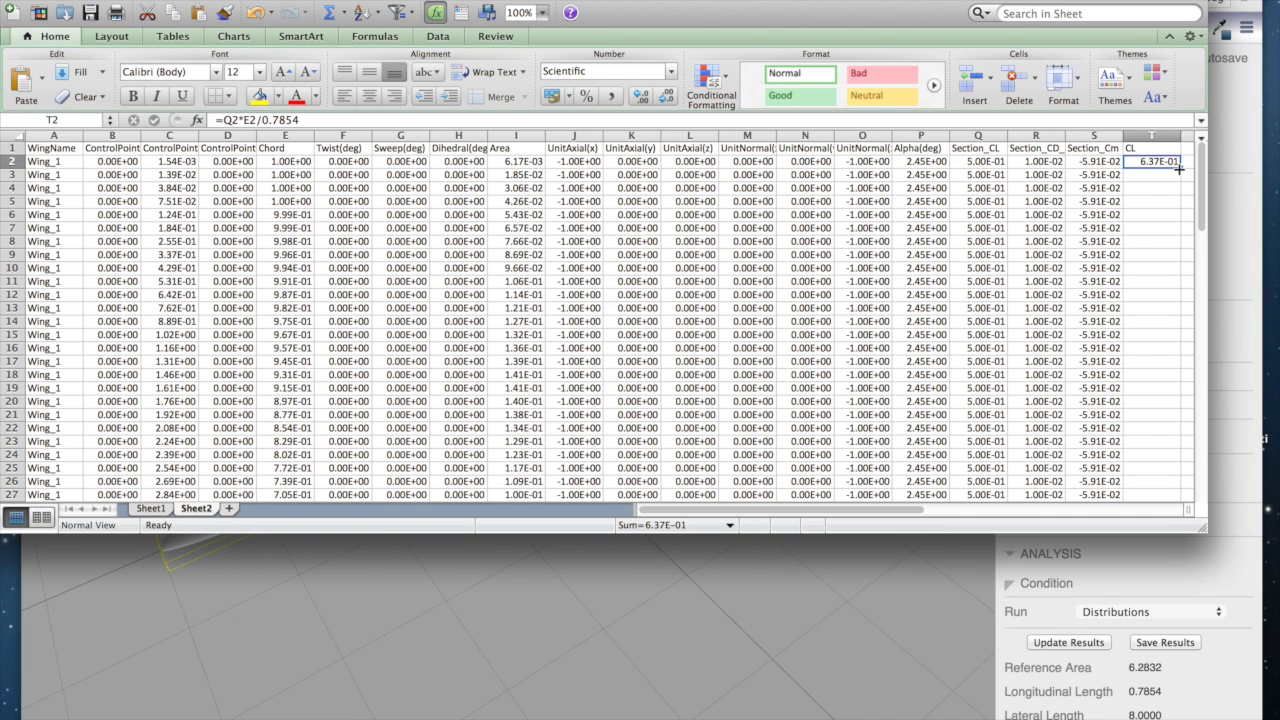
double_click(1178, 169)
left_click_drag(1200, 172, 1202, 270)
left_click(1150, 282)
key("super+c")
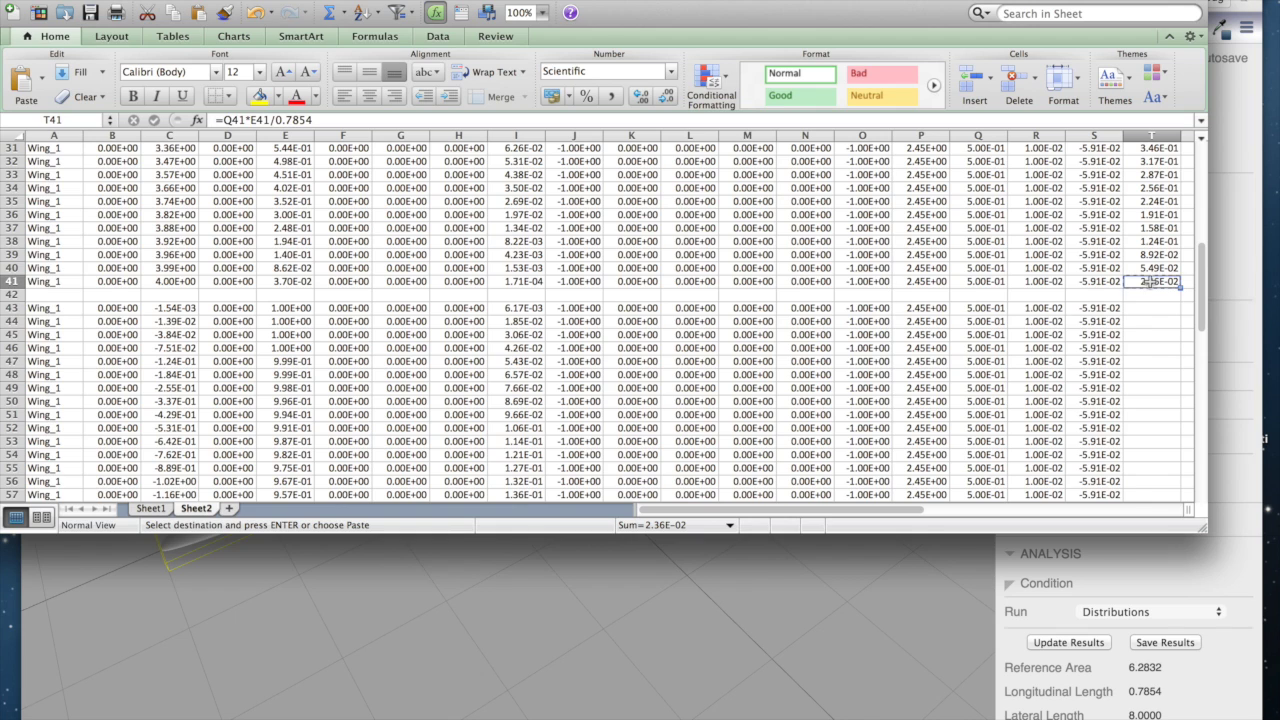
left_click(1150, 310)
key("super+v")
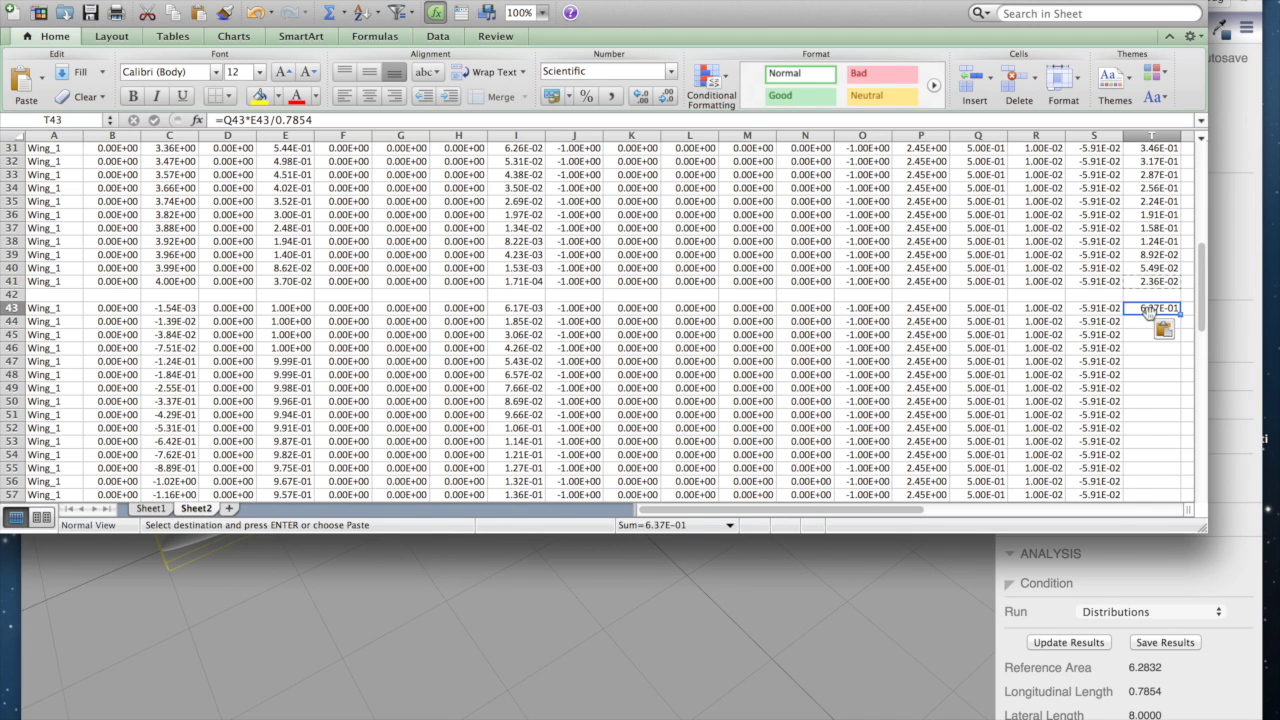
double_click(1180, 315)
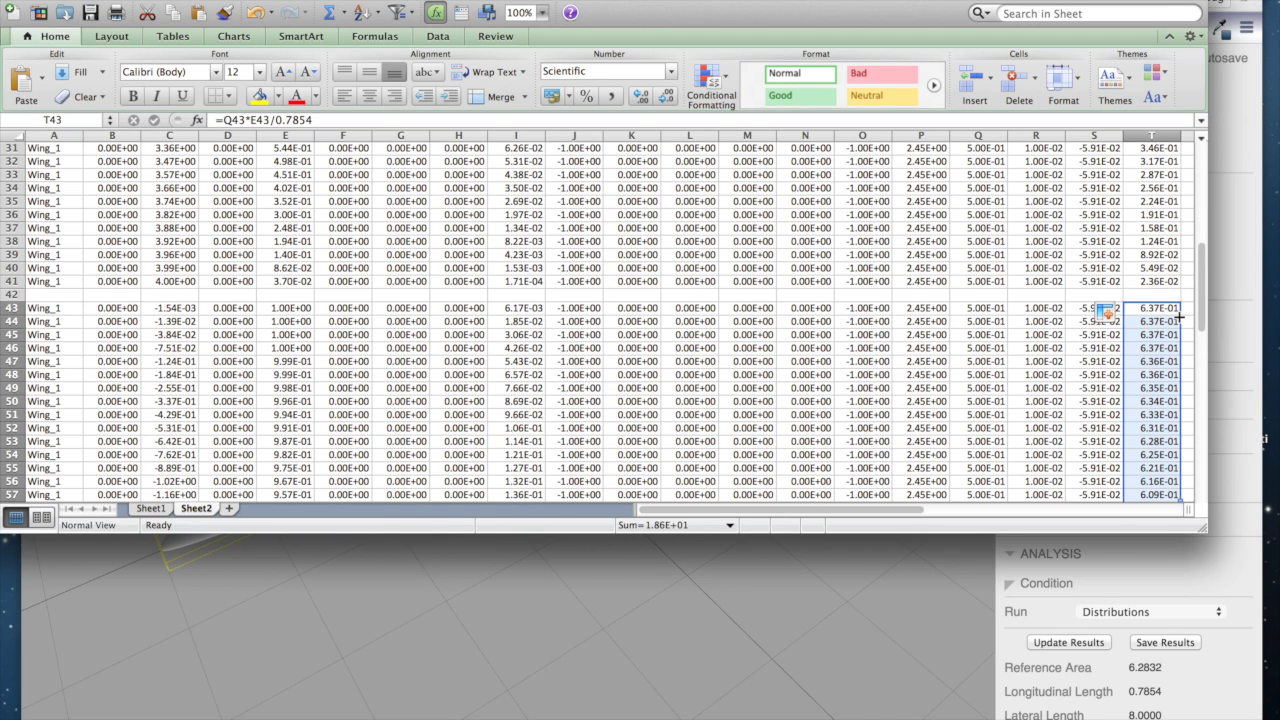
left_click_drag(1201, 296, 1195, 145)
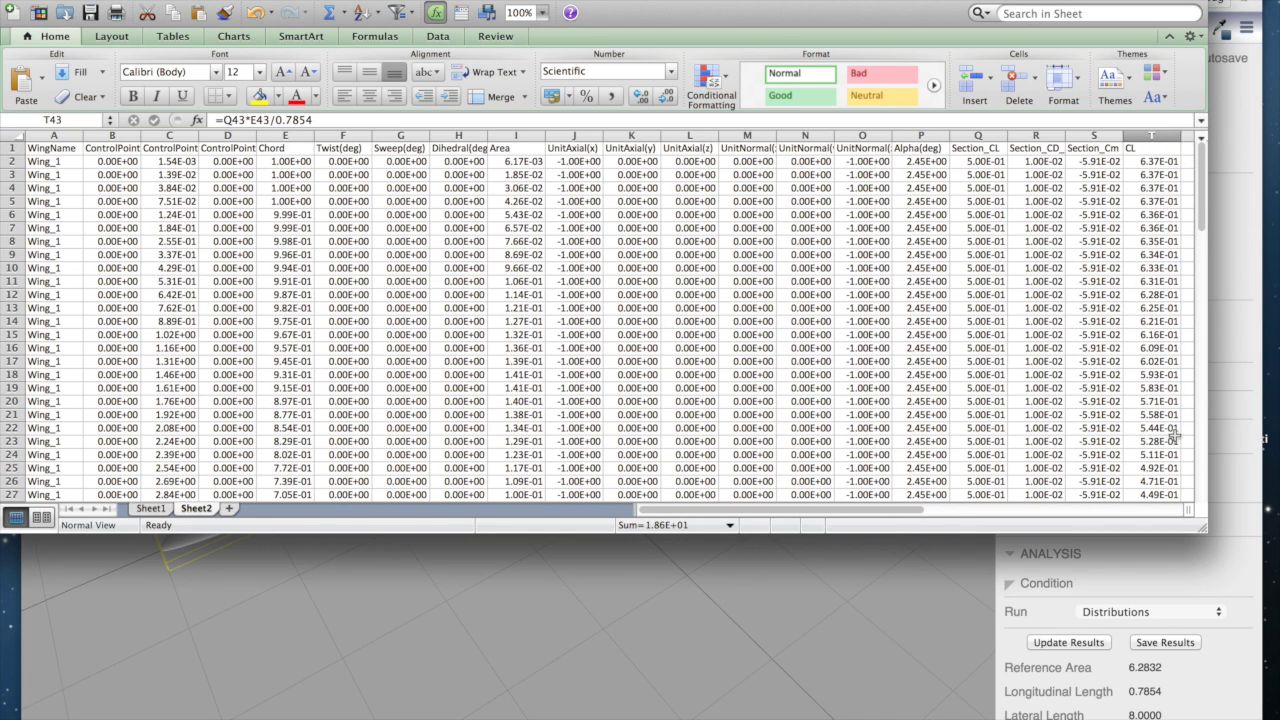
Step: Enlarge the workbook window and insert a marked scatter chart of the CL column against the ControlPoint(y) column
left_click_drag(1204, 527, 1212, 716)
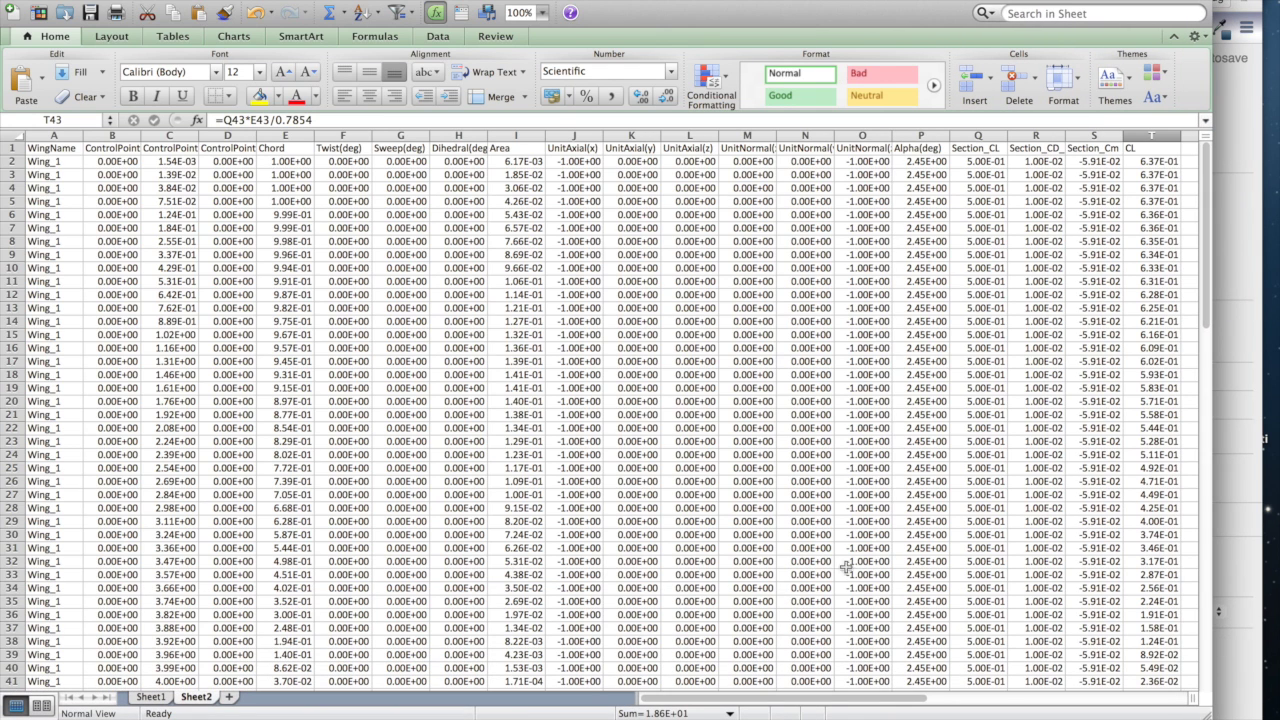
left_click(170, 135)
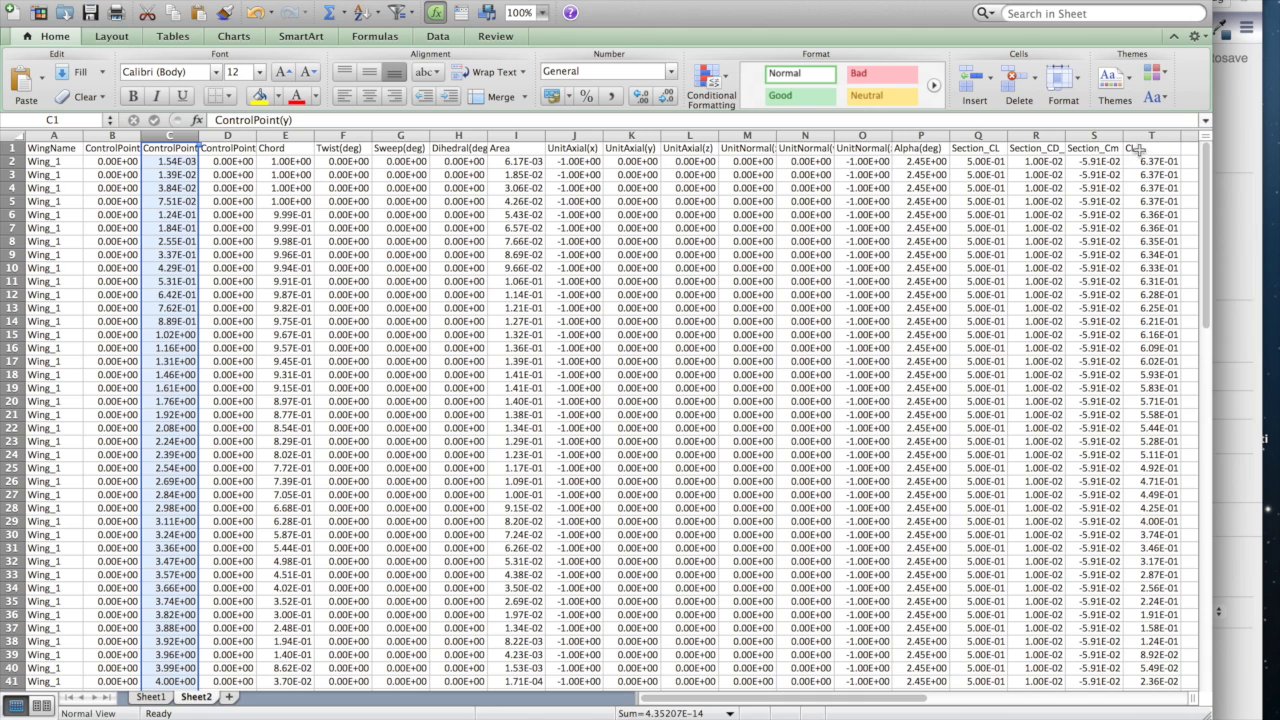
left_click(1147, 137)
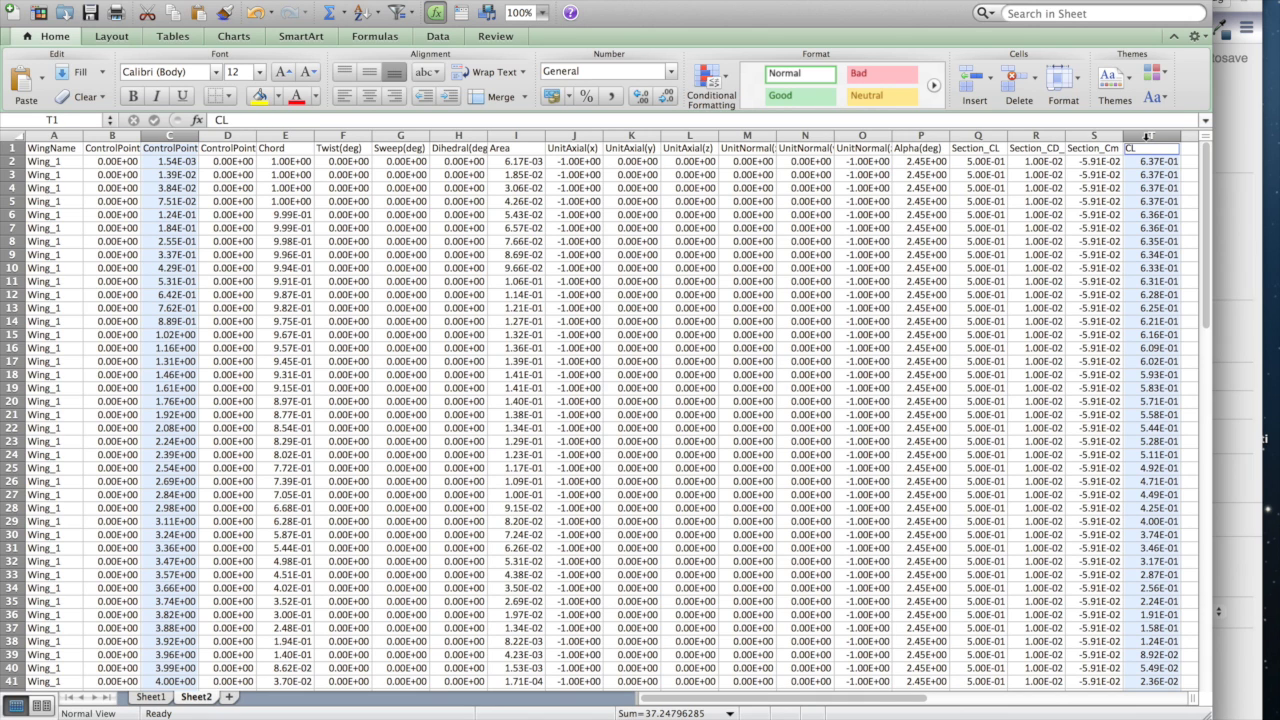
left_click(236, 37)
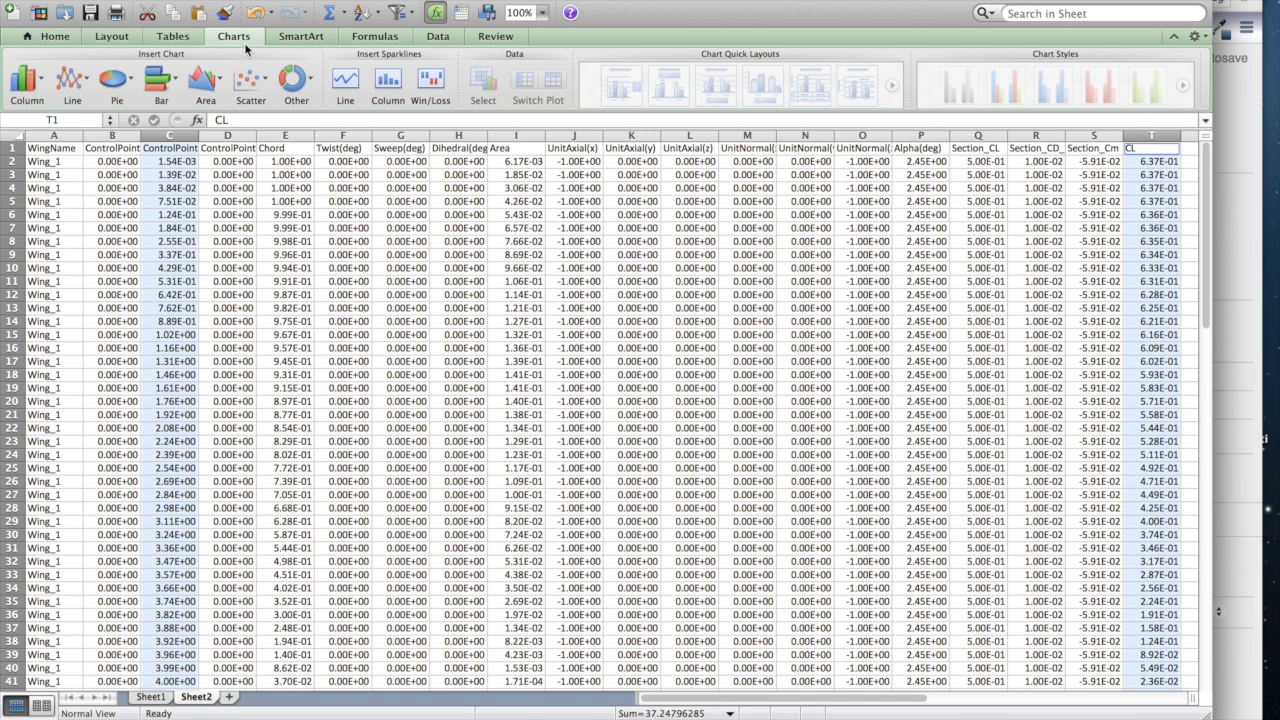
left_click(252, 78)
left_click(175, 178)
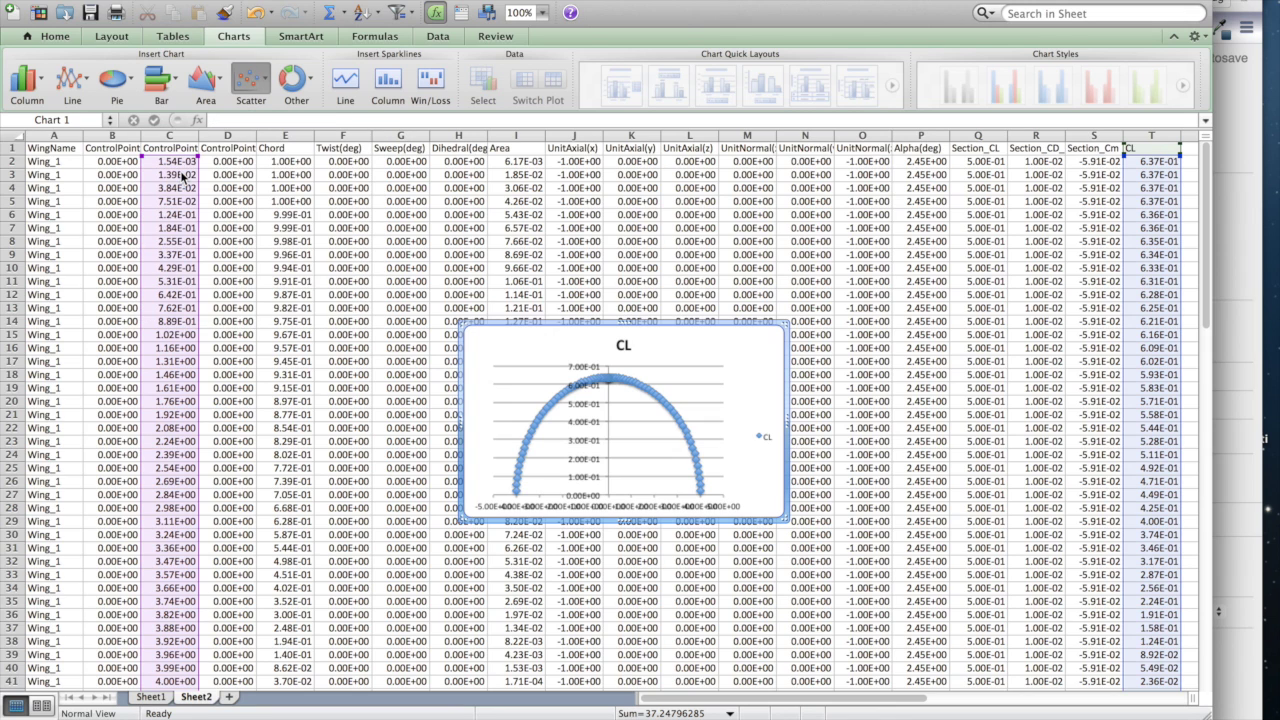
Step: Move the CL chart closer to the start of the data and enlarge it to cover about E5:P33
left_click_drag(761, 353, 551, 229)
left_click_drag(575, 393, 955, 578)
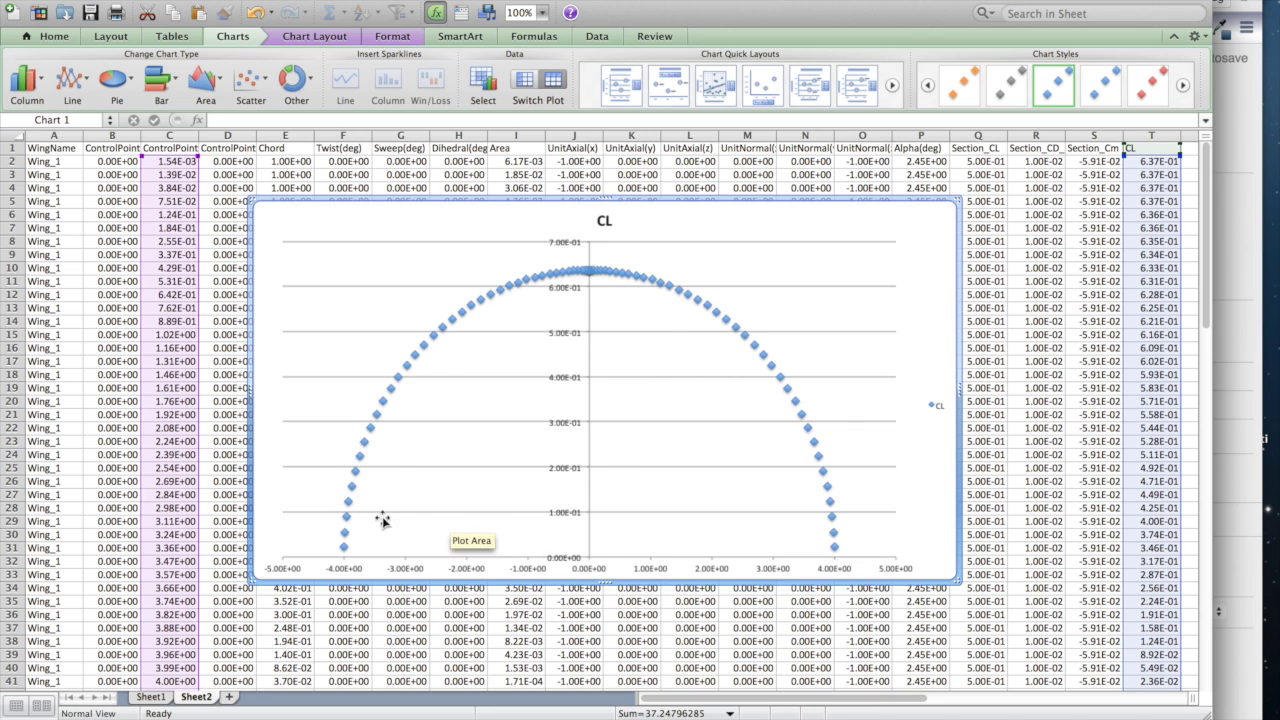
mouse_move(822, 487)
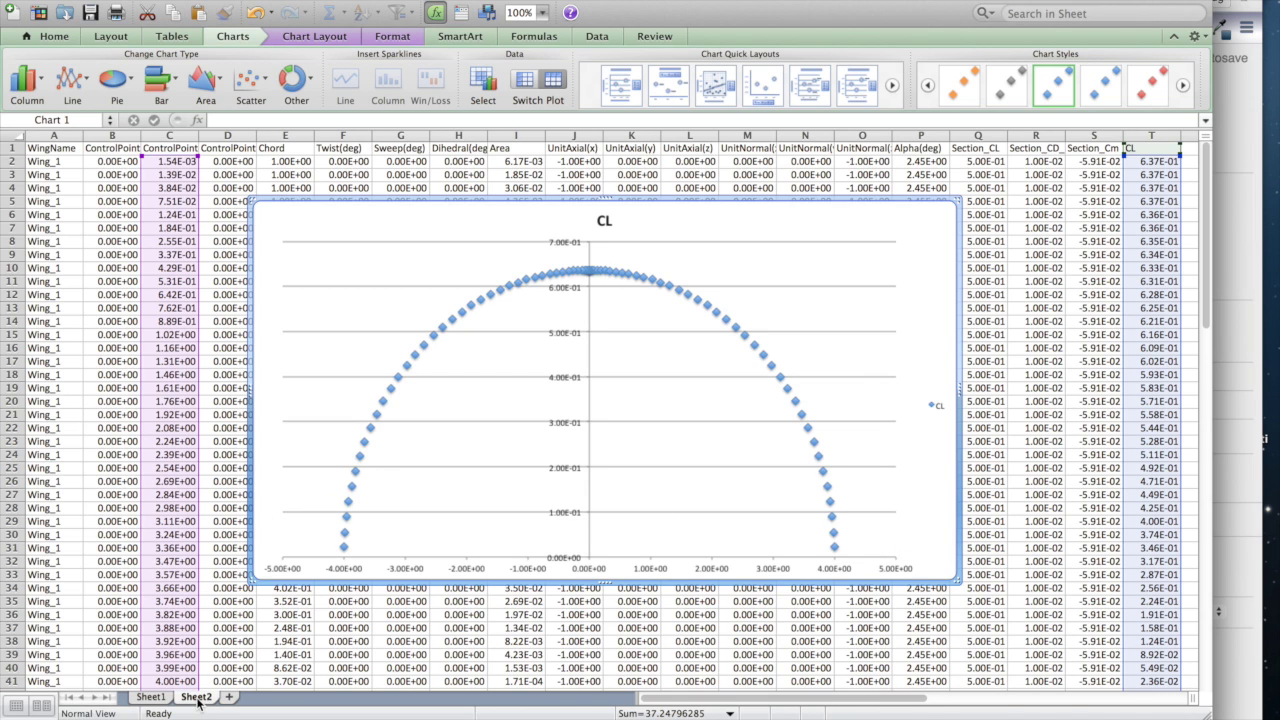
Step: Enter the sweep angles 5, 10, 15, 20, 25 and 30 in cells A3 to A8 of Sheet1
left_click(160, 699)
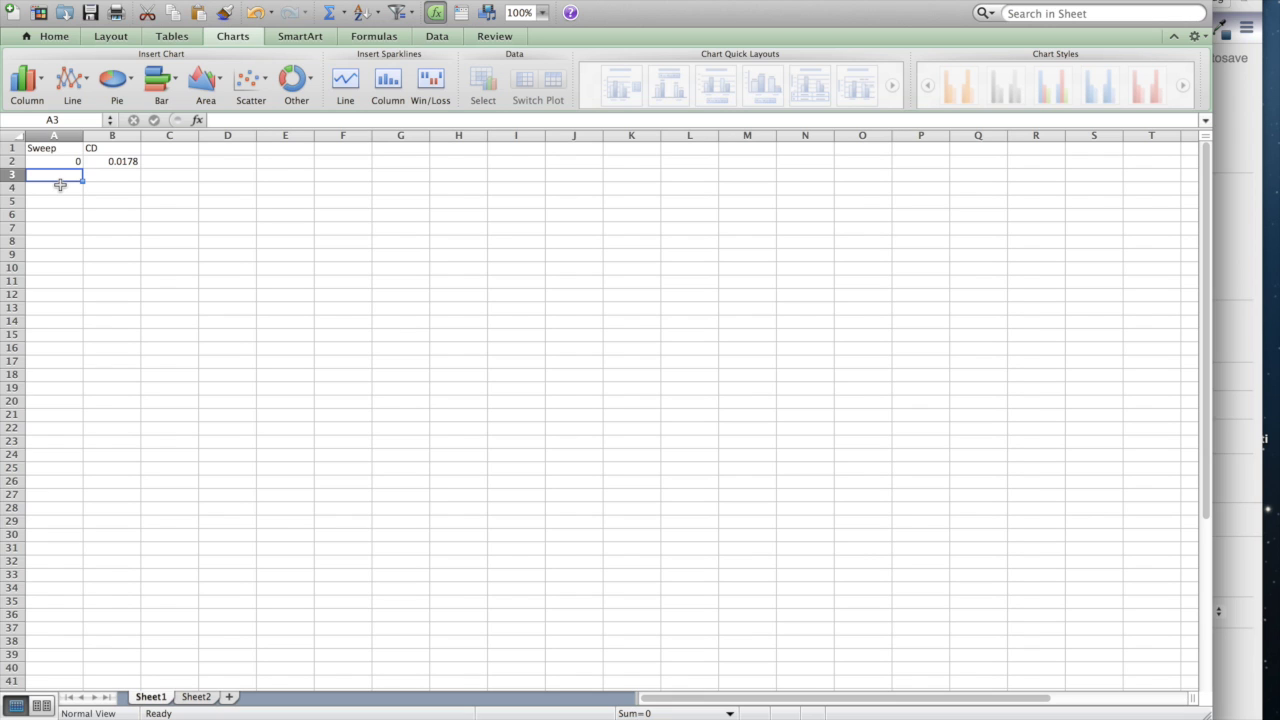
type("5")
key("Return")
type("10")
key("Return")
type("15")
key("Return")
type("20")
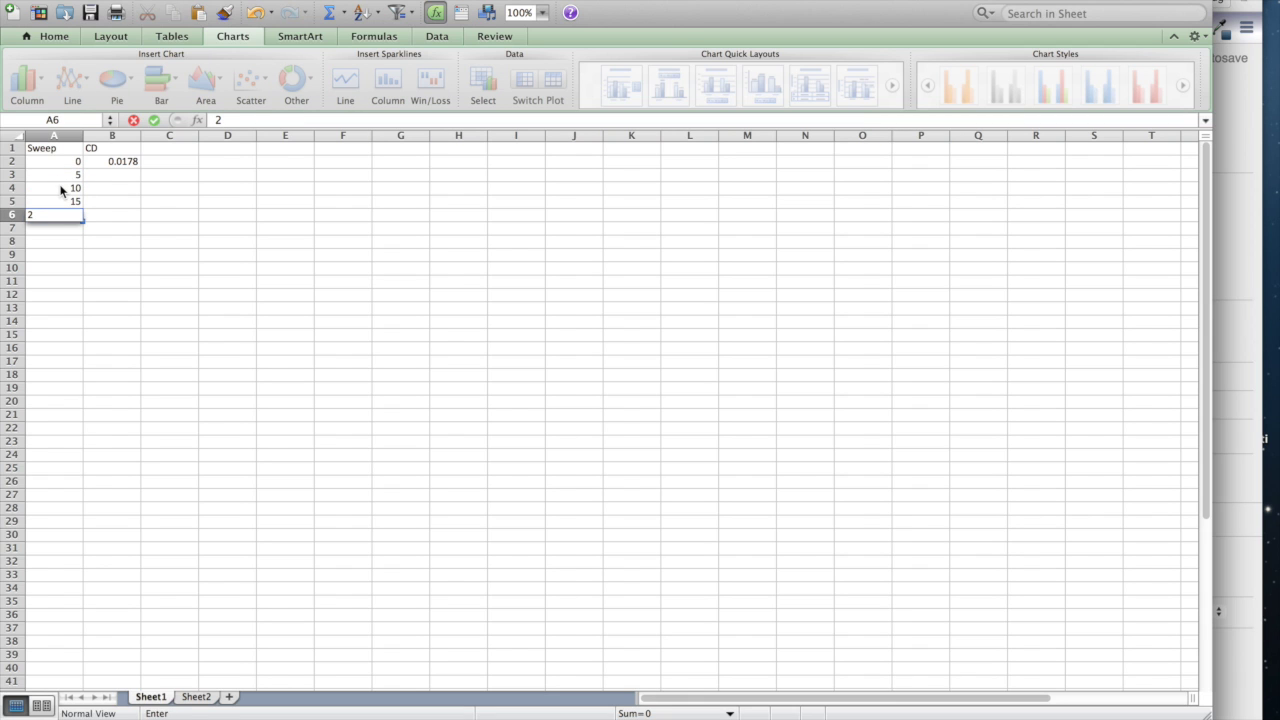
key("Return")
type("25")
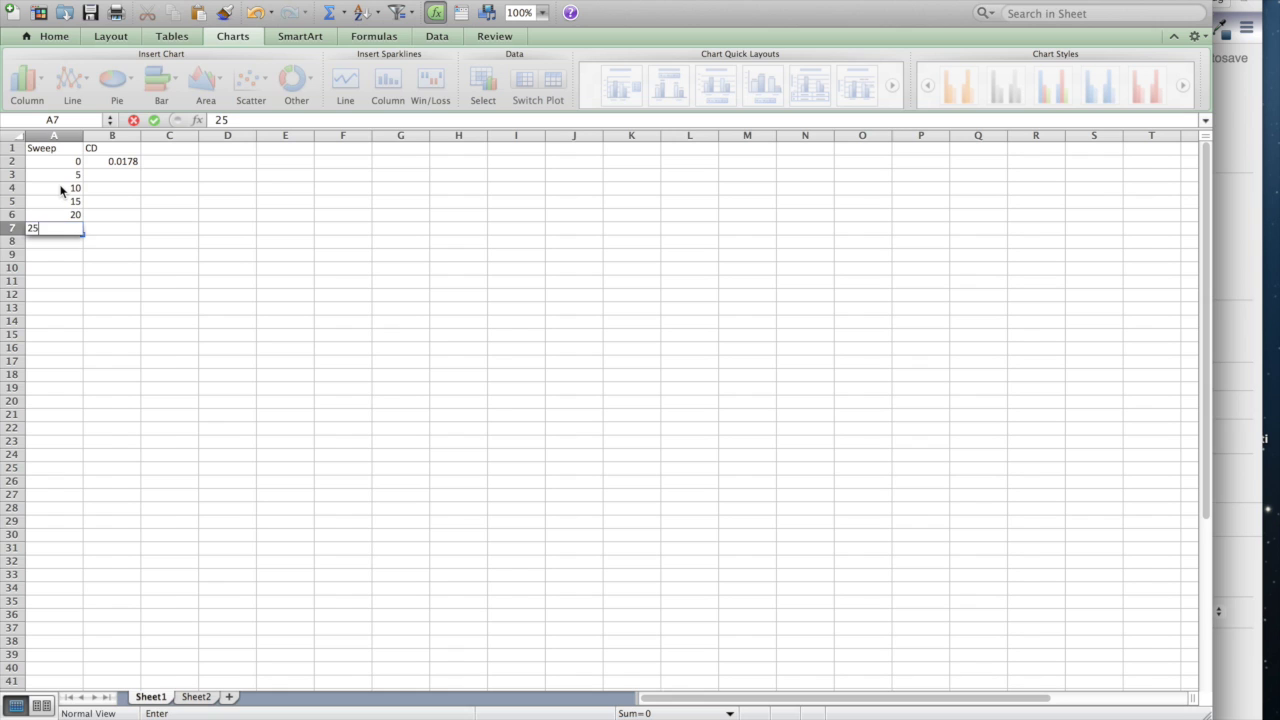
key("Return")
type("30")
key("Return")
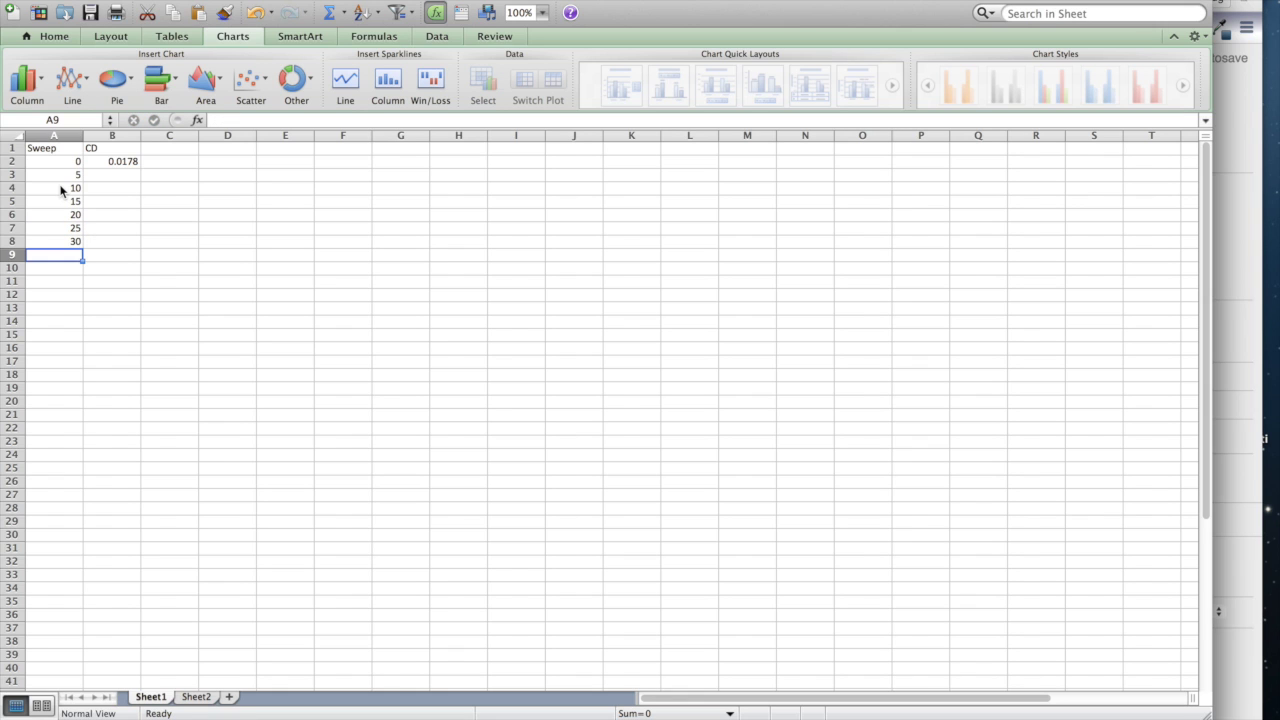
Step: Rename Sheet2 as 0 and return to Sheet1
left_click(195, 697)
double_click(192, 698)
type("0")
key("Return")
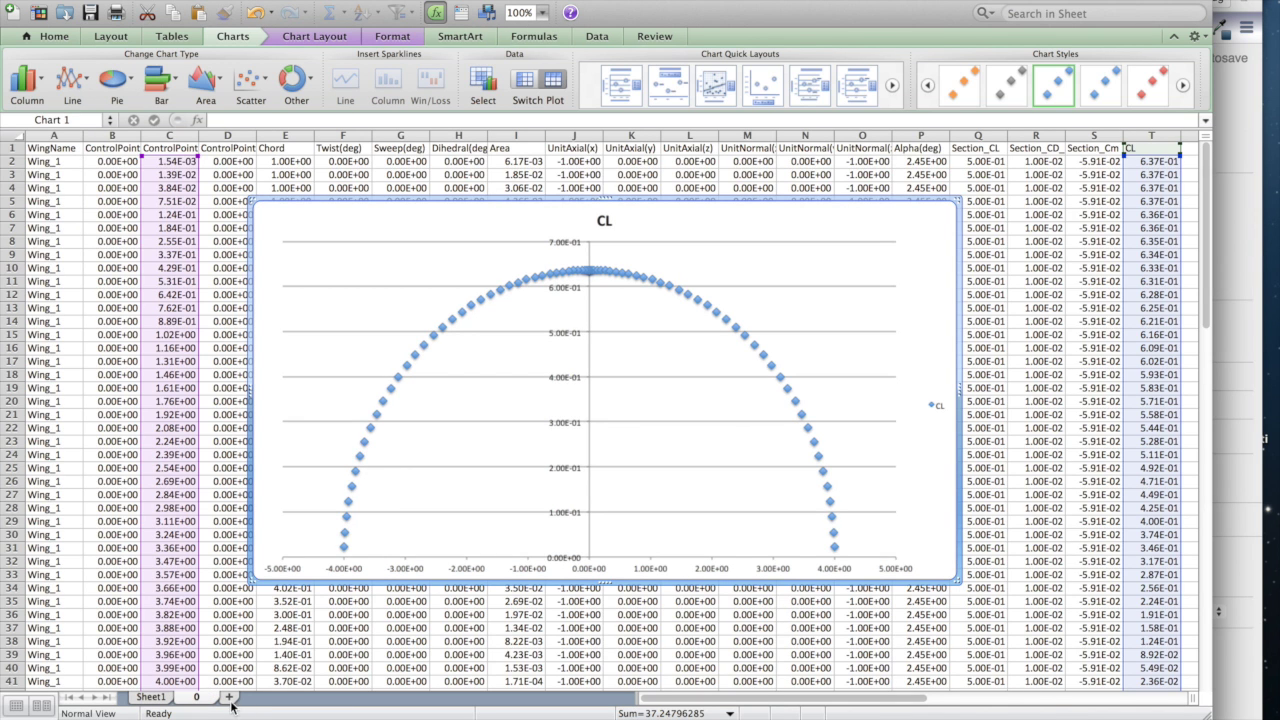
left_click(151, 697)
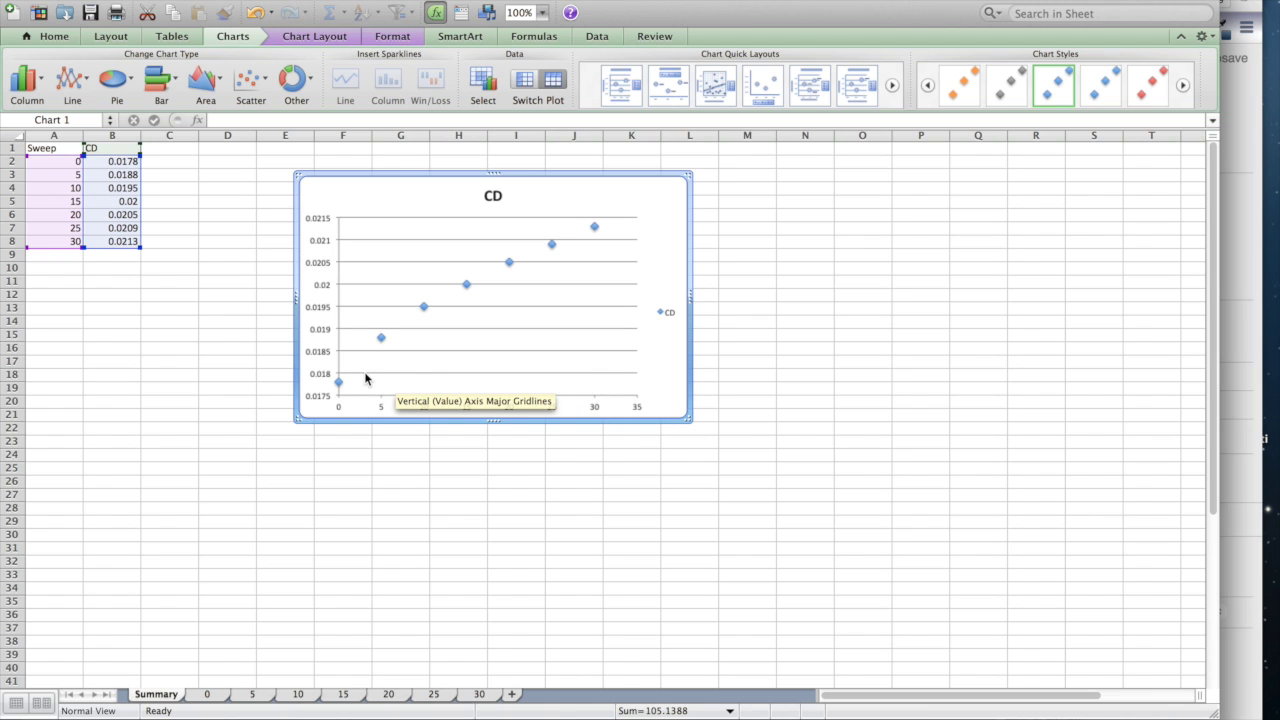
Step: Enter the formula =(B2-$B$2)/$B$2 in C2 of the Summary sheet and fill it down to C8
left_click(171, 166)
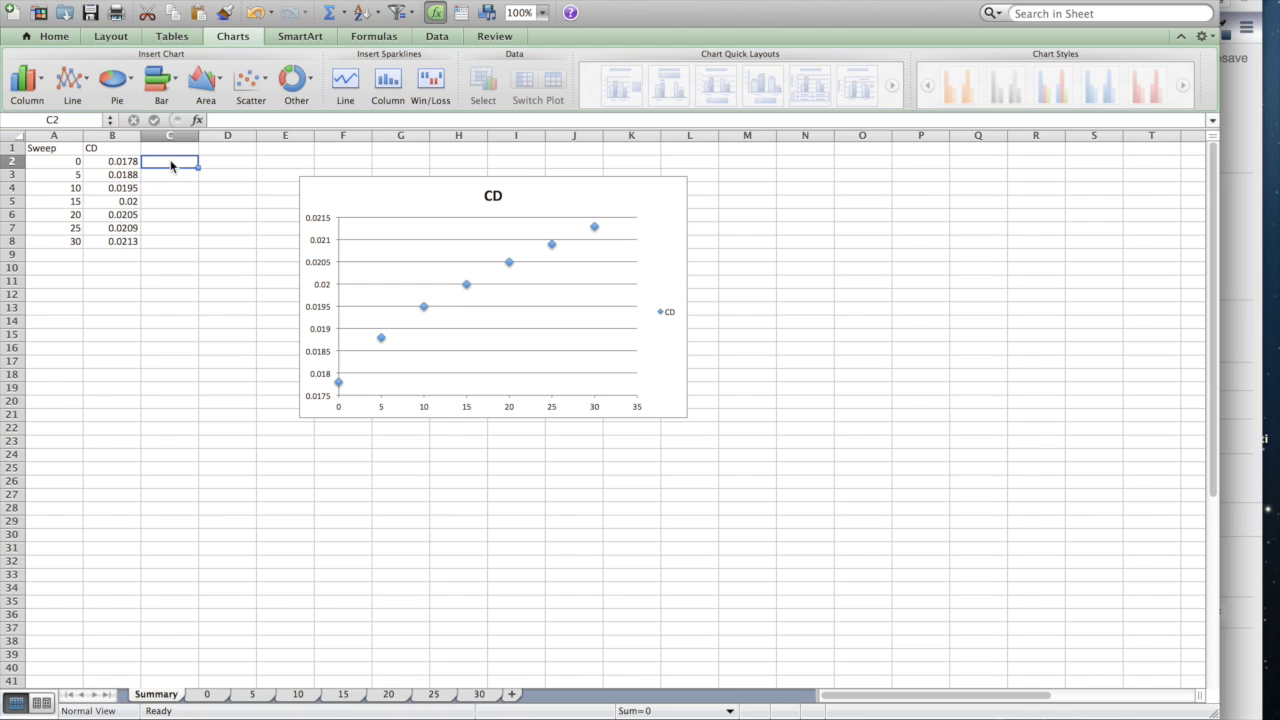
type("=(")
left_click(128, 167)
type("-")
left_click(128, 162)
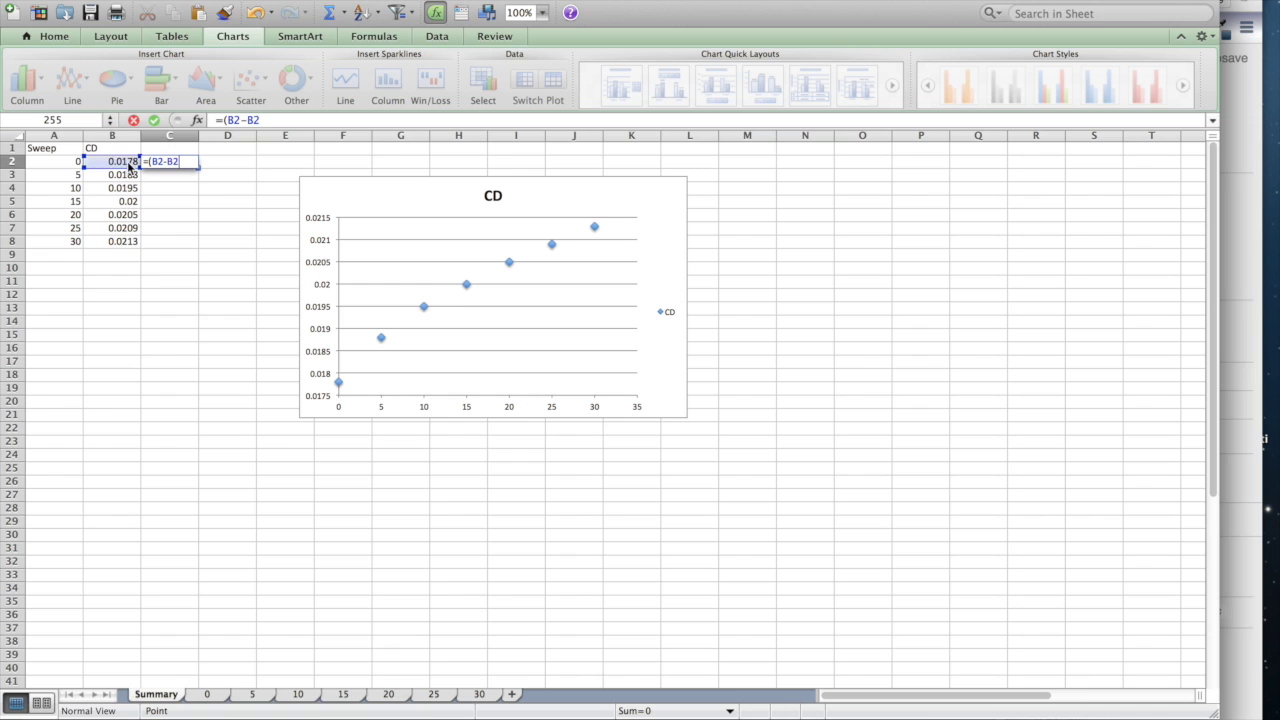
key("F4")
type(")/")
left_click(128, 162)
key("F4")
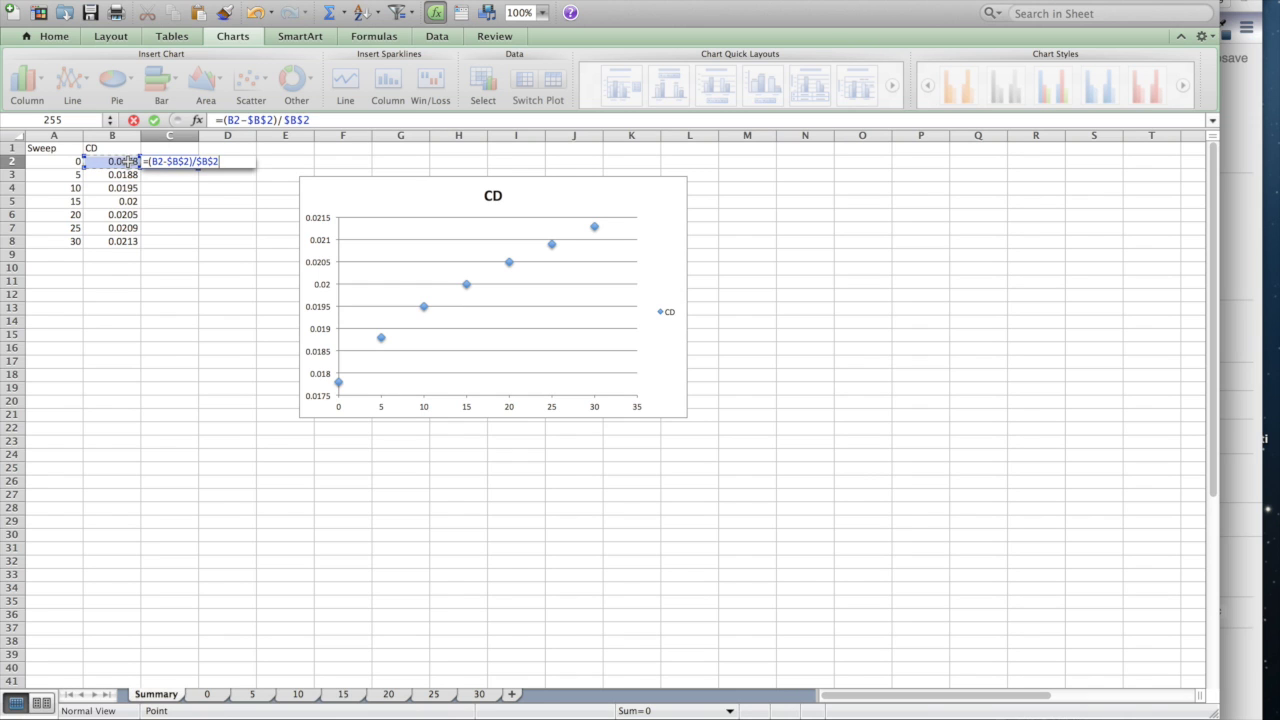
key("Return")
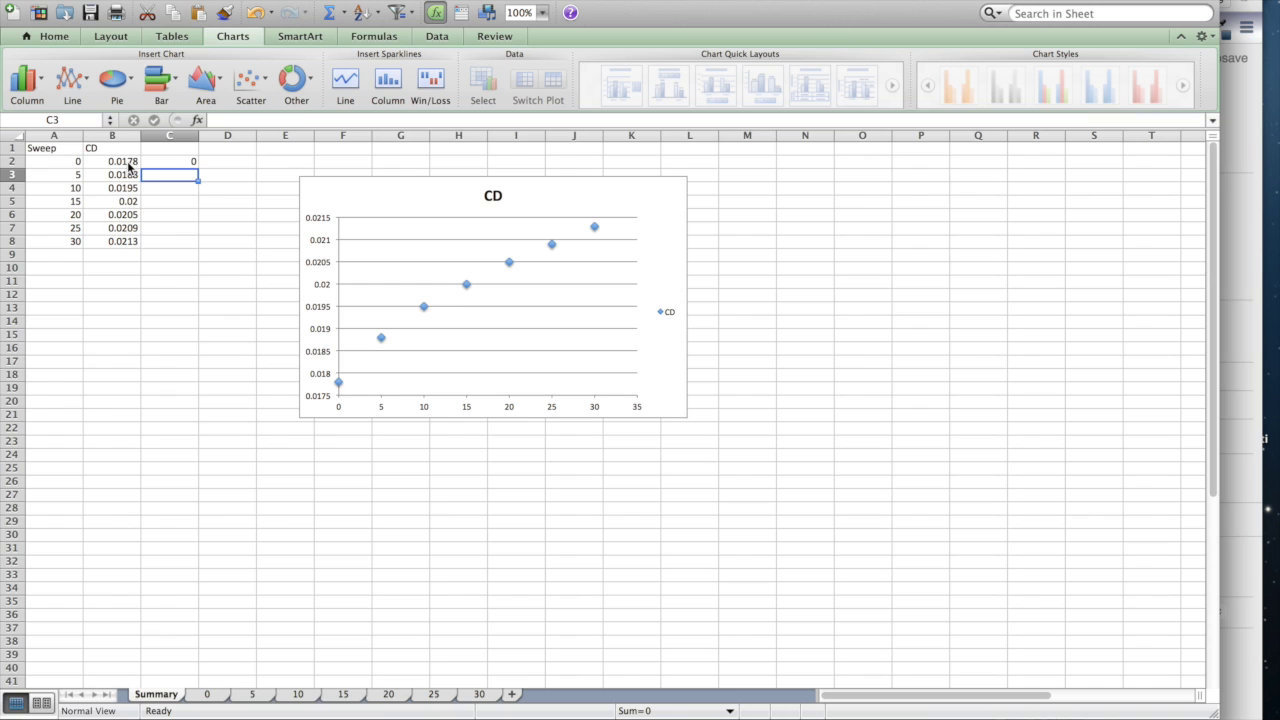
key("Up")
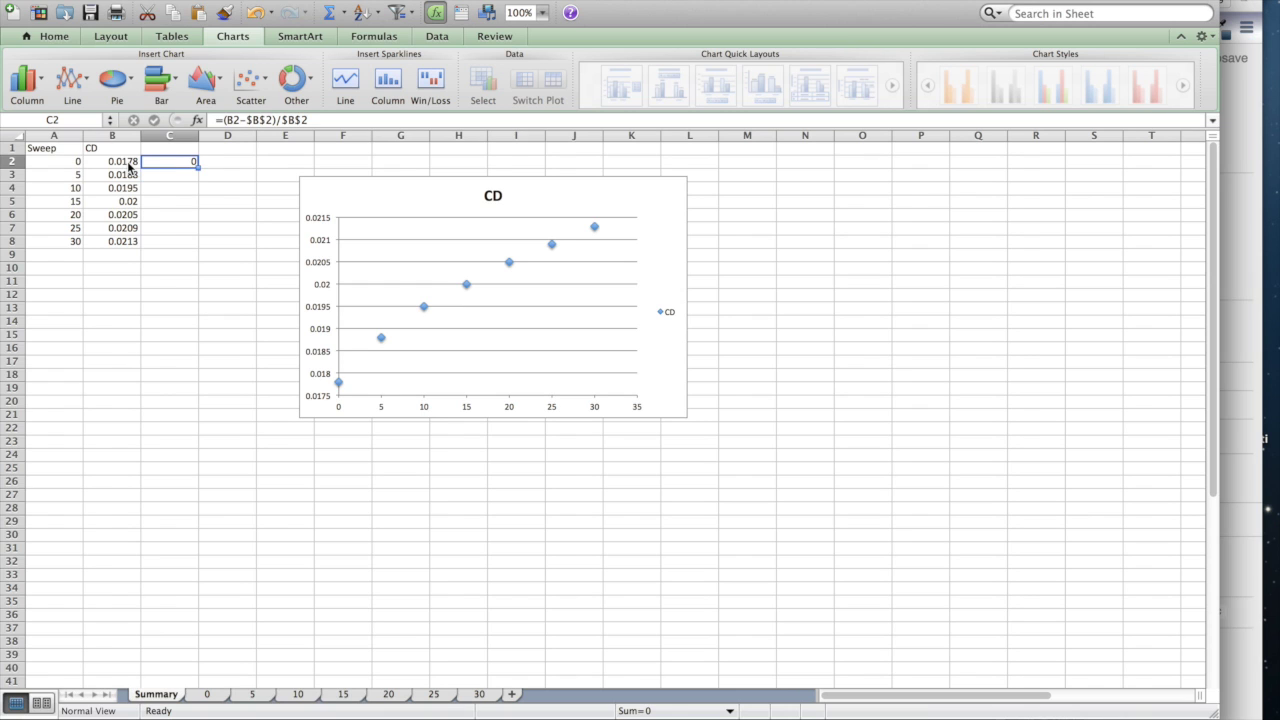
double_click(198, 169)
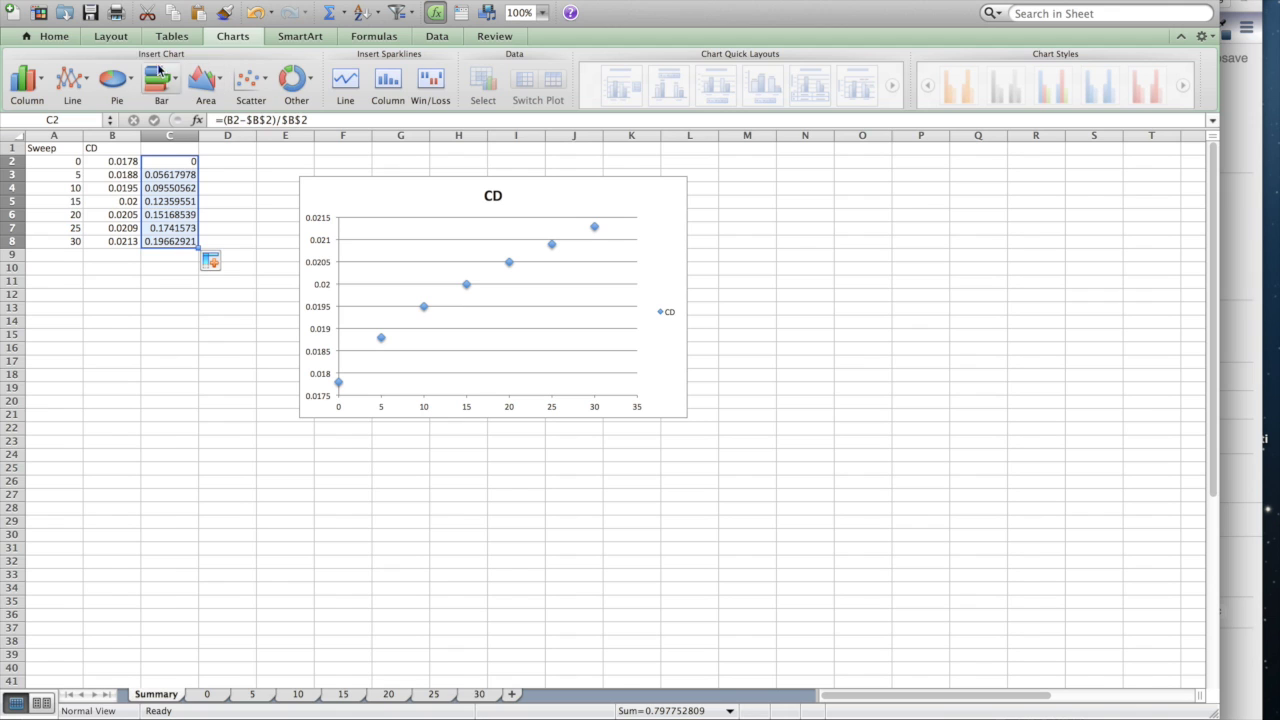
Step: Format the relative drag changes in C2:C8 as percentages with two decimal places
left_click(55, 36)
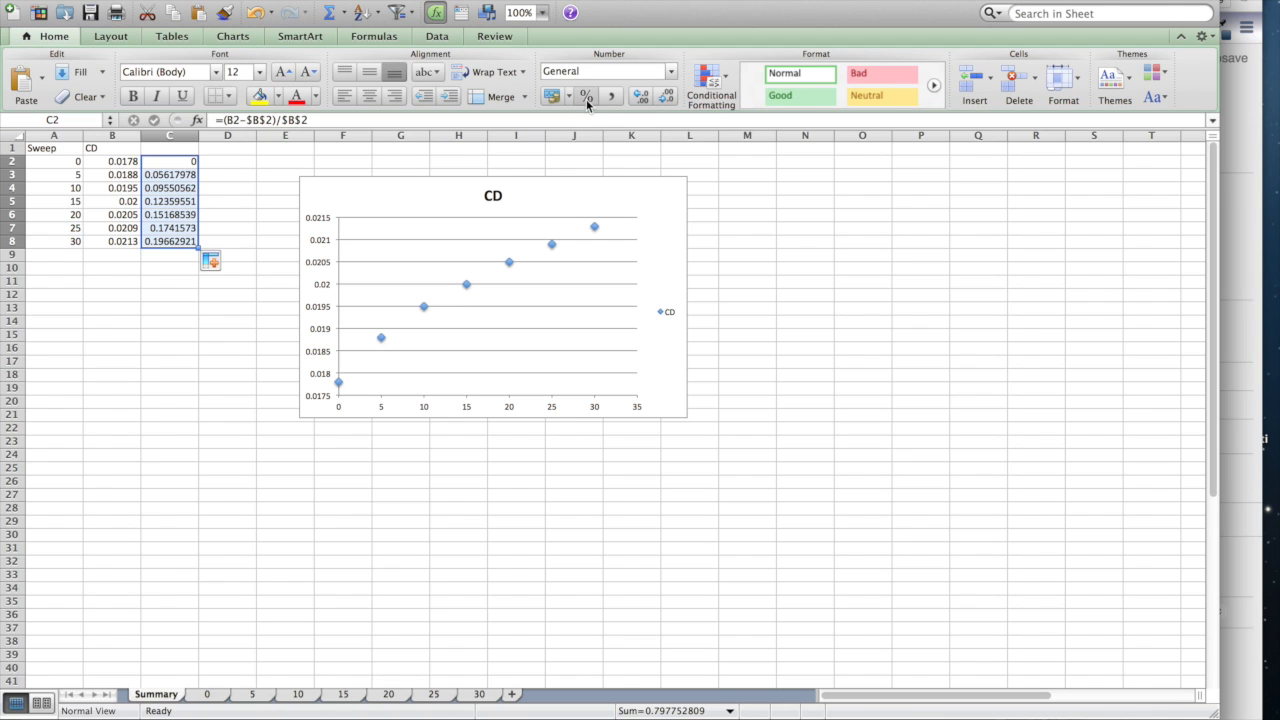
left_click(588, 100)
left_click(640, 98)
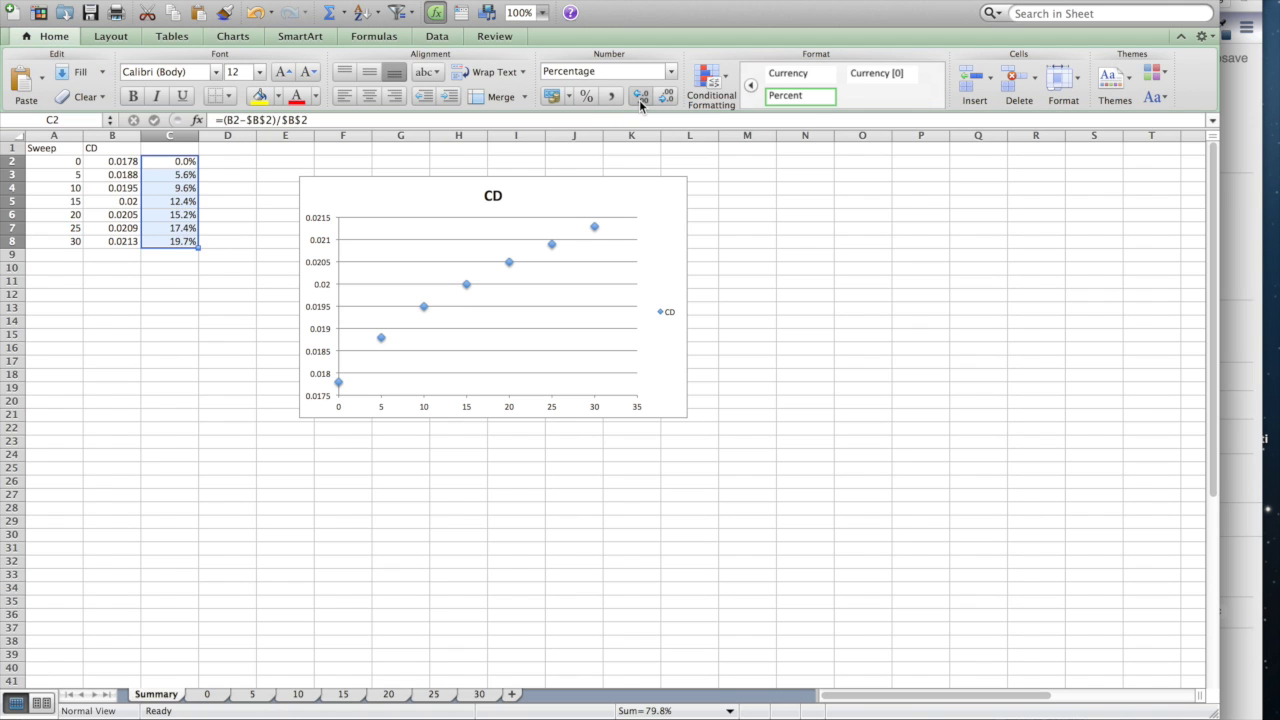
left_click(640, 98)
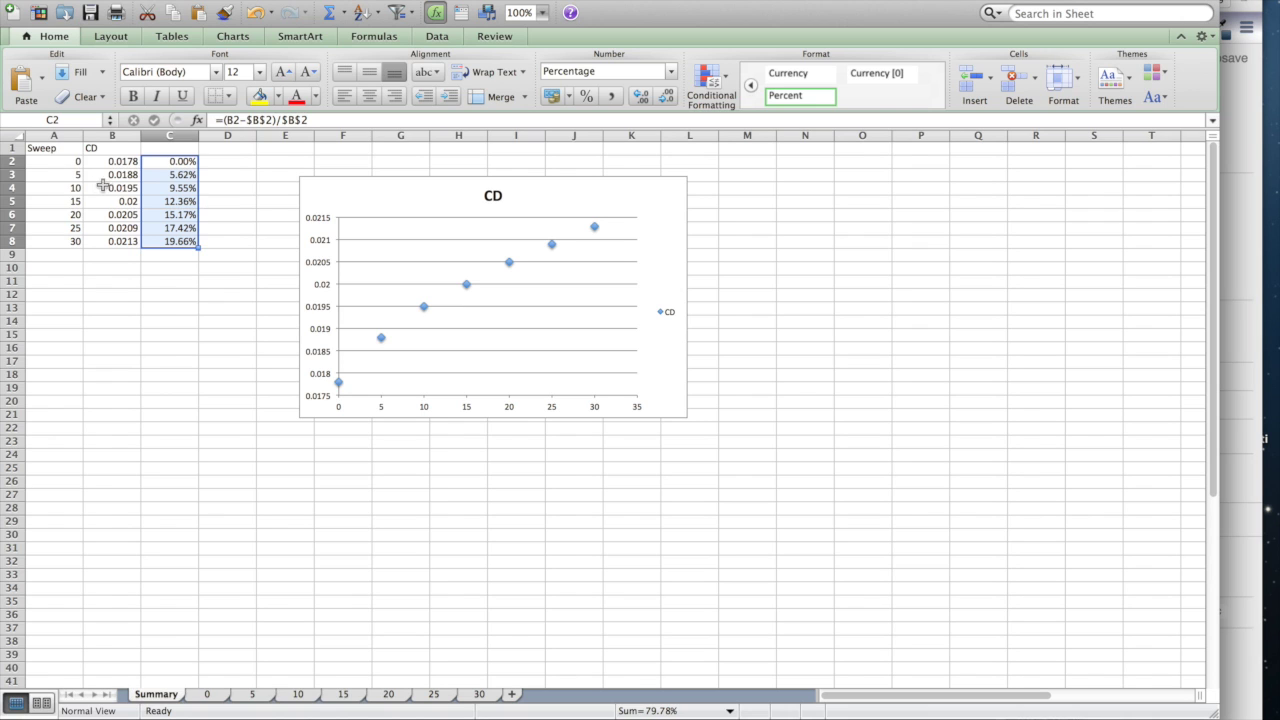
Step: Change the CD chart's plotted series from the CD column to the percentage values in column C
left_click(61, 175)
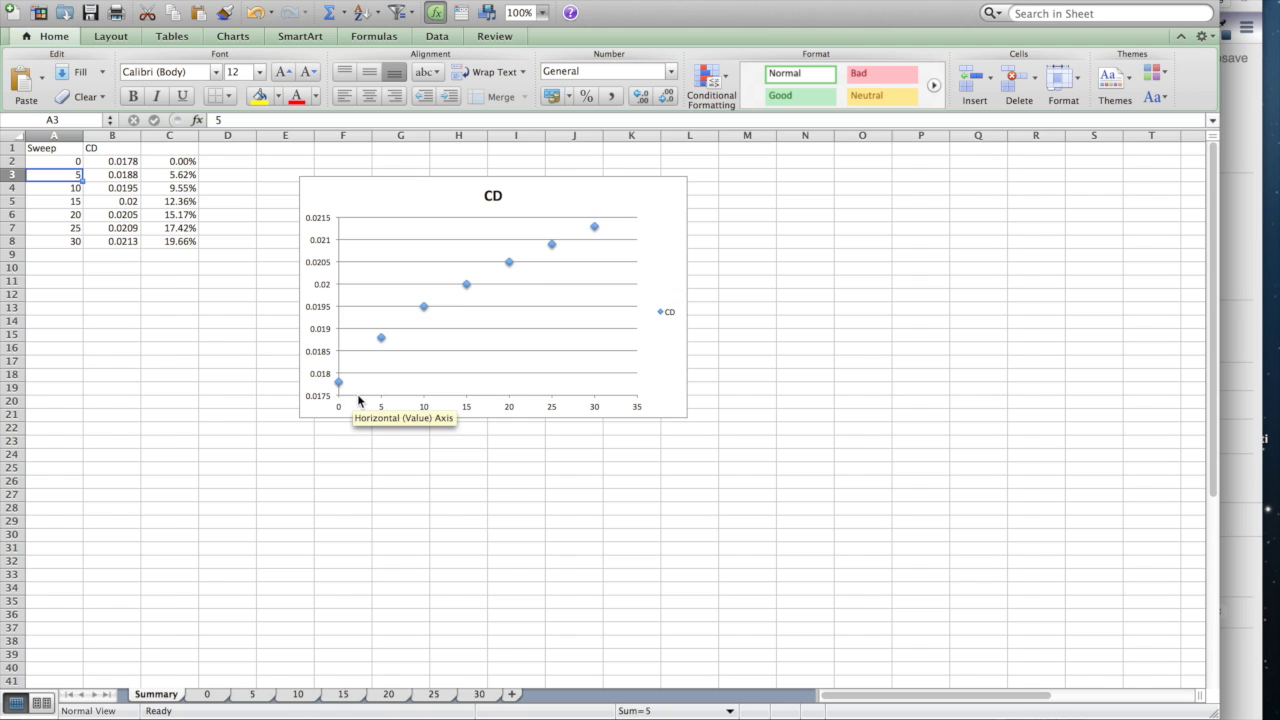
mouse_move(386, 347)
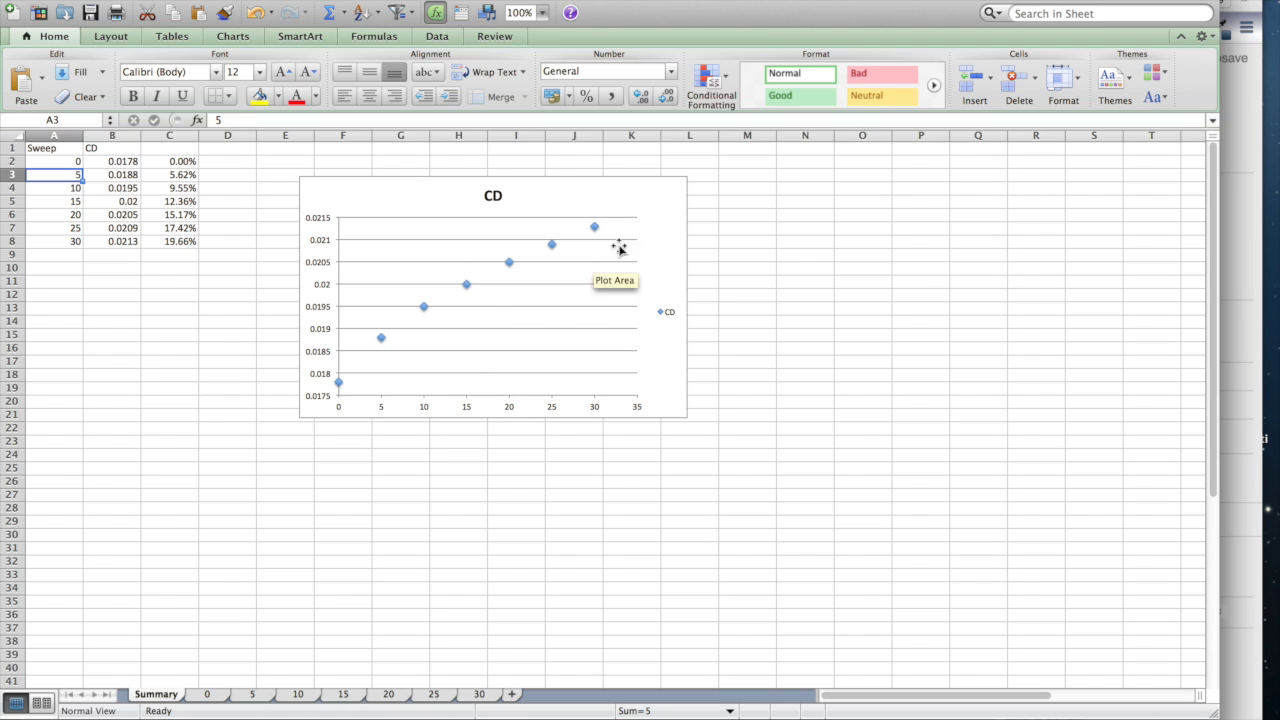
left_click(652, 242)
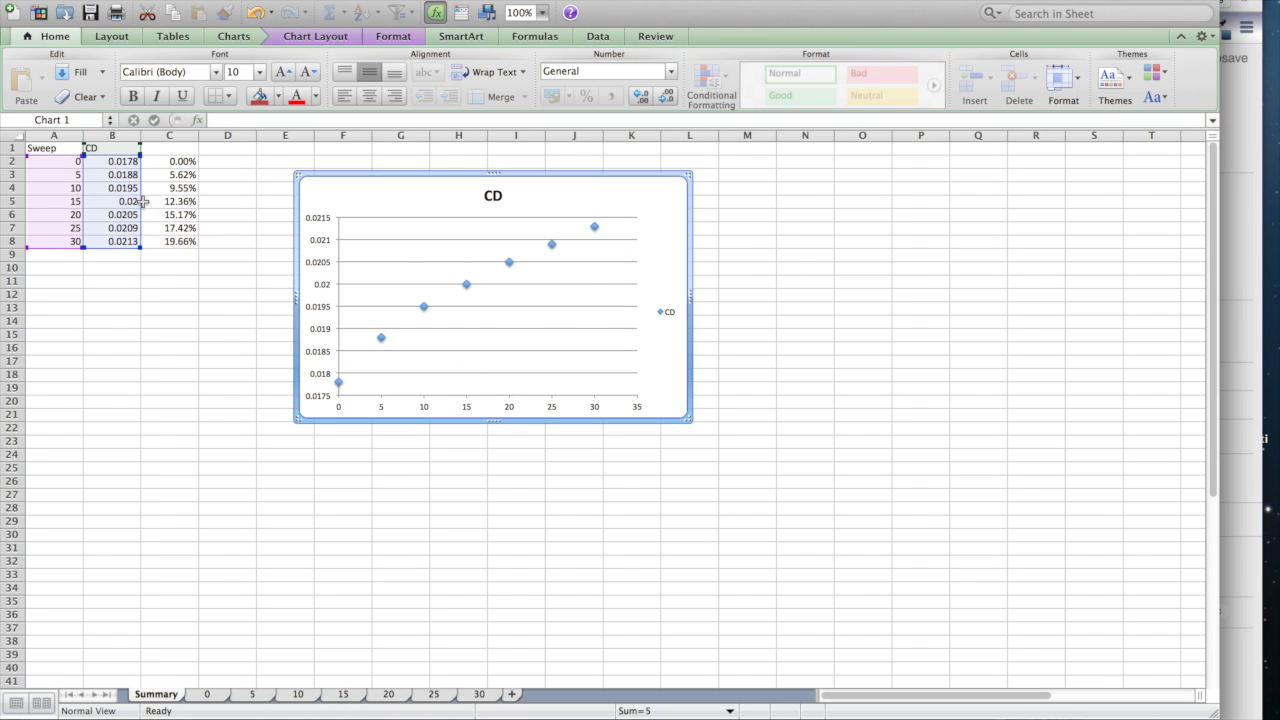
left_click_drag(140, 200, 166, 201)
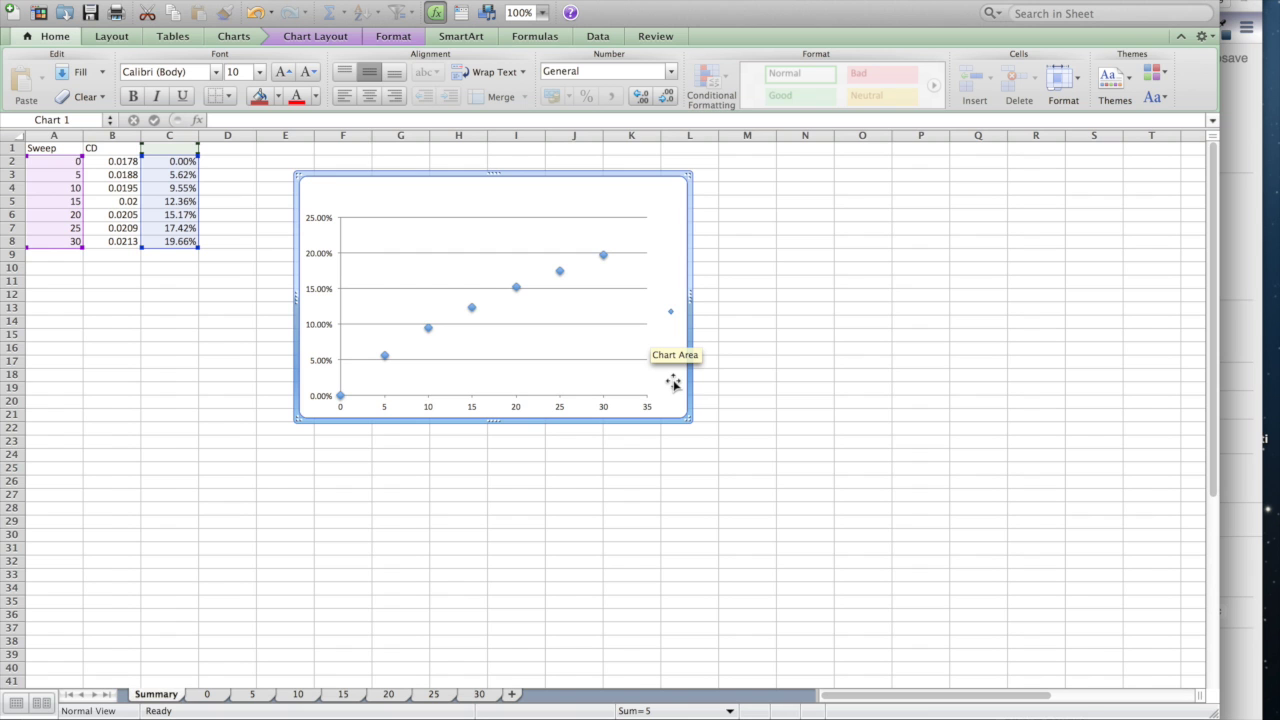
Step: Widen the lift distribution chart on sheet 0 to about column S and compare the sweep curves near the root and along the span
left_click(205, 694)
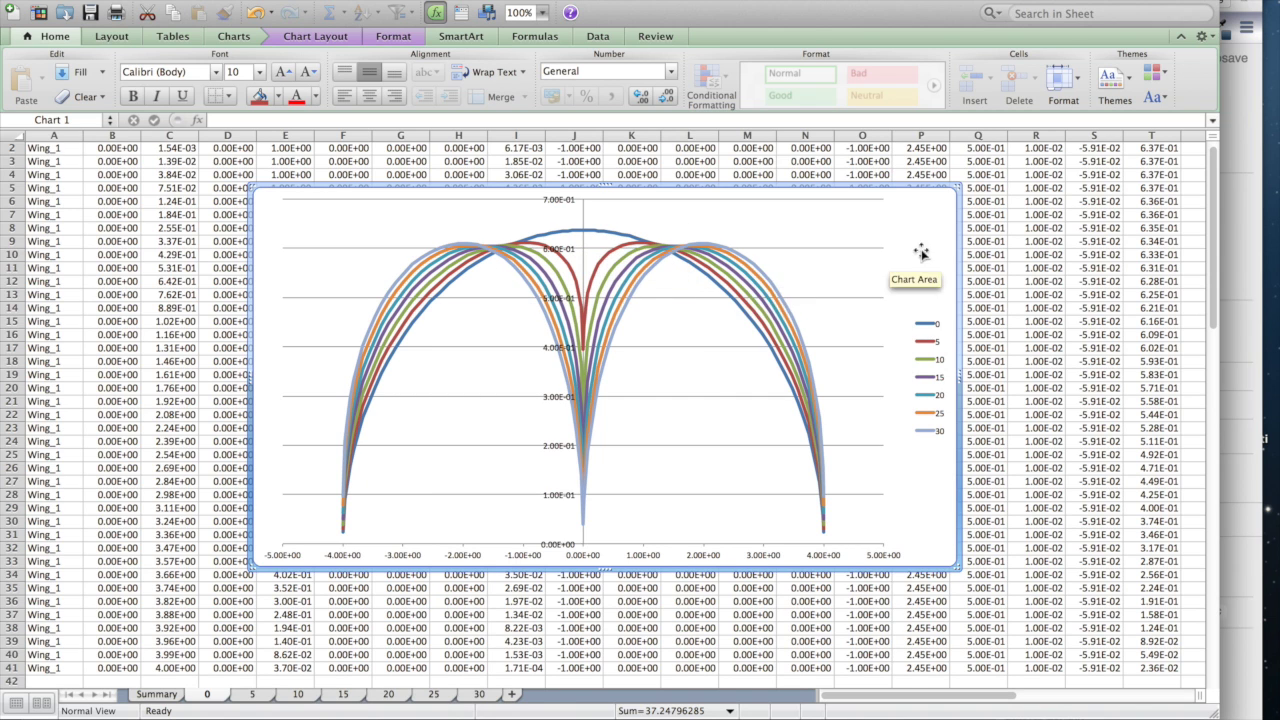
left_click_drag(957, 375, 1106, 373)
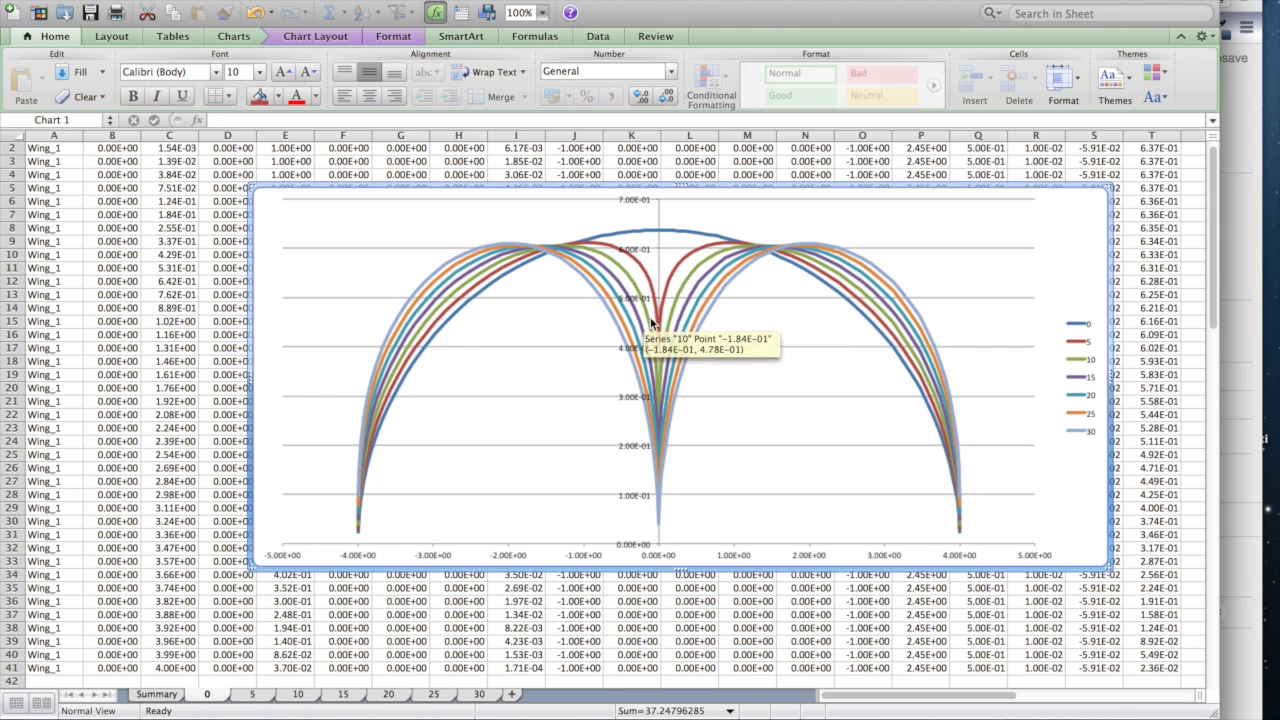
mouse_move(643, 268)
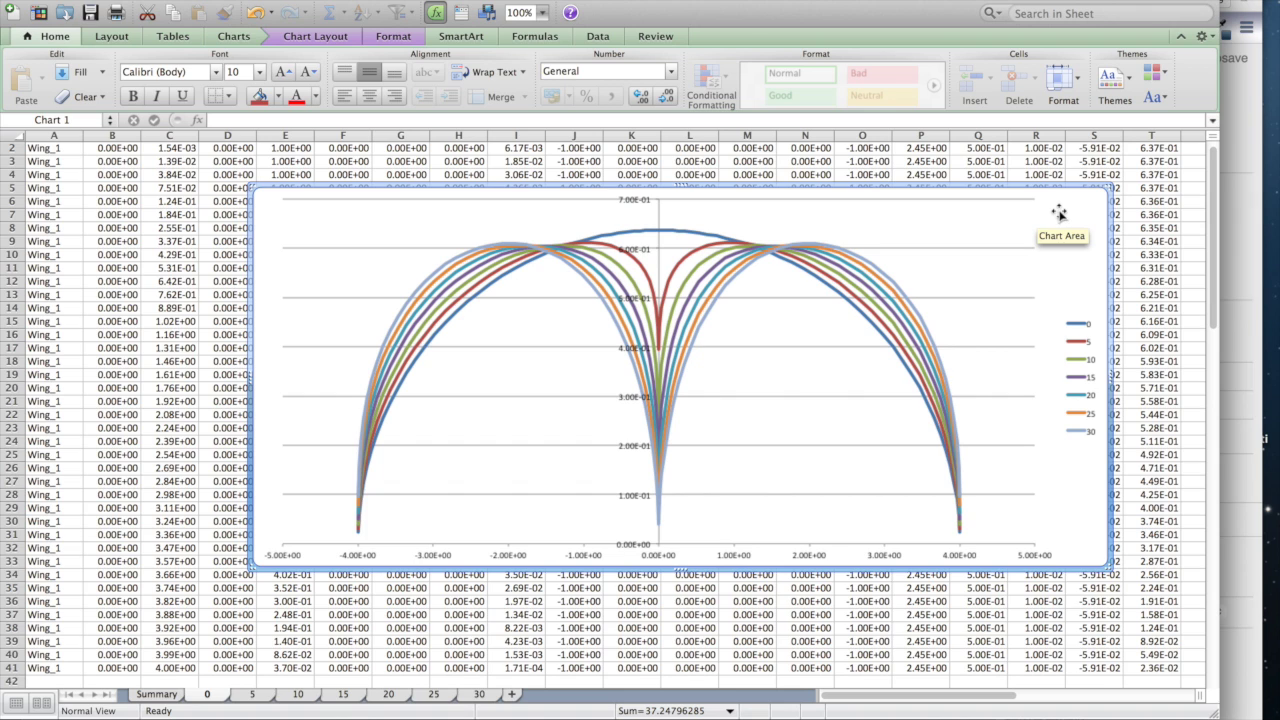
mouse_move(801, 245)
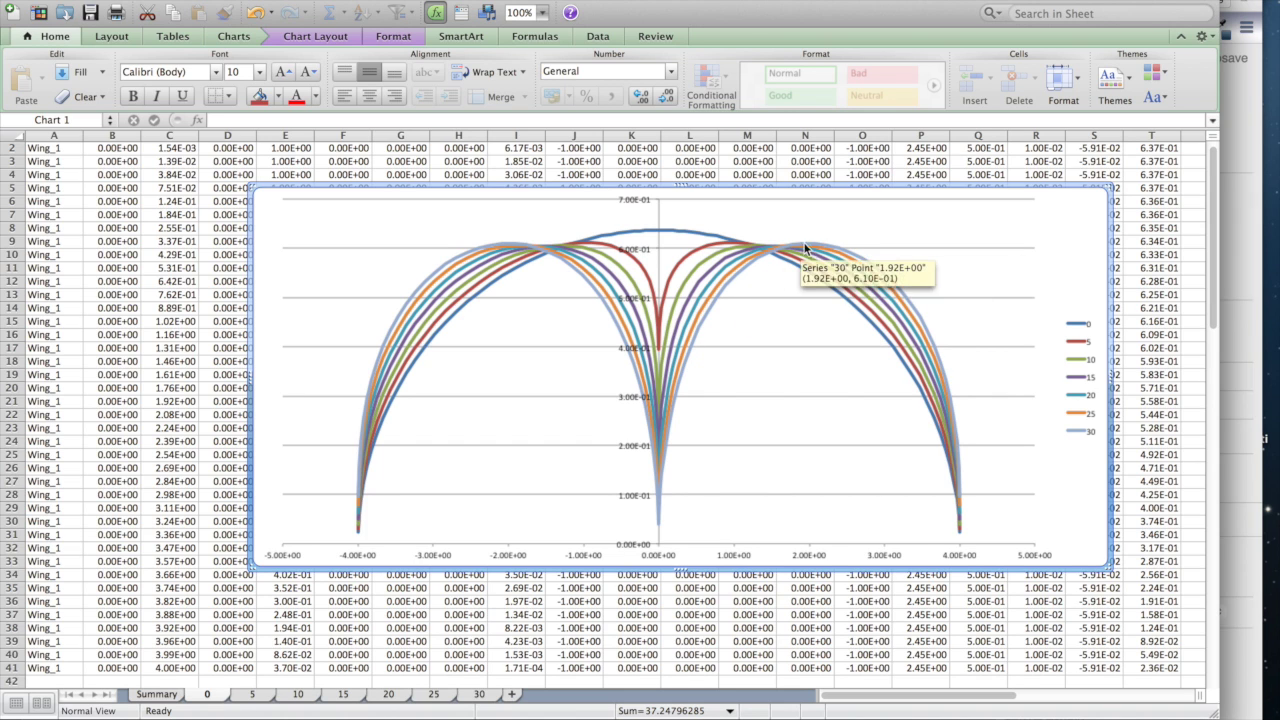
mouse_move(840, 270)
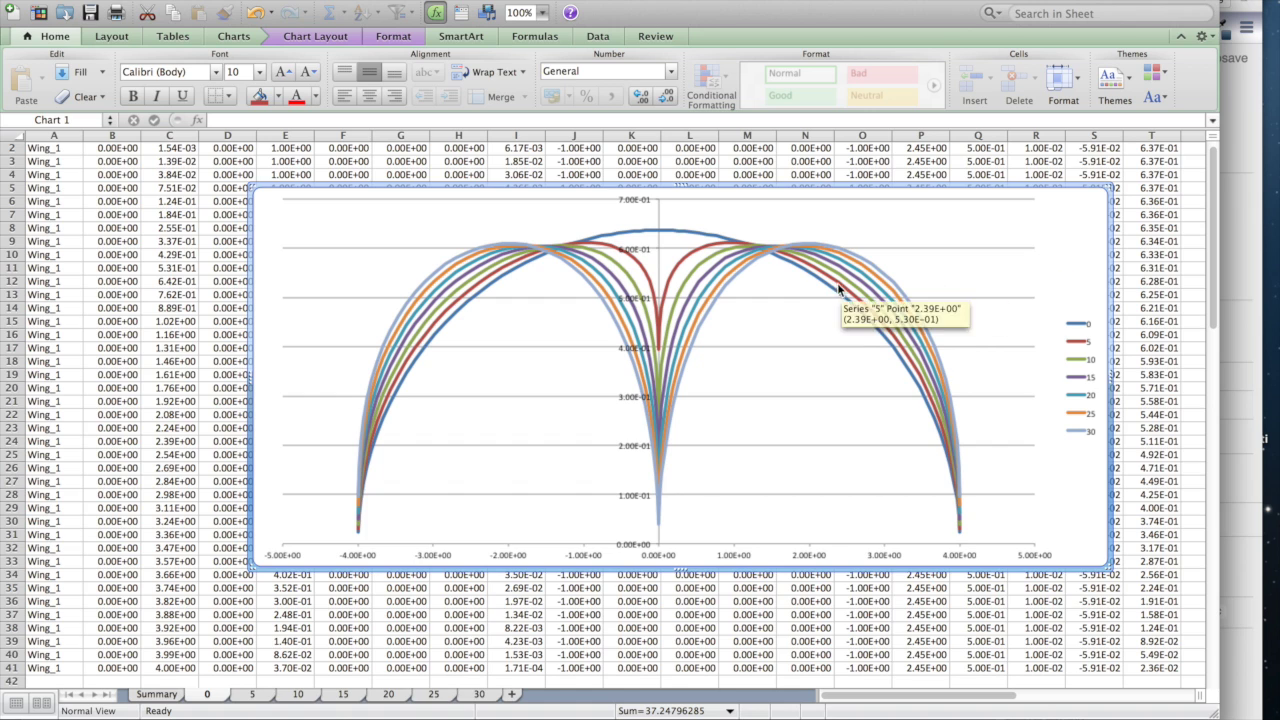
mouse_move(659, 313)
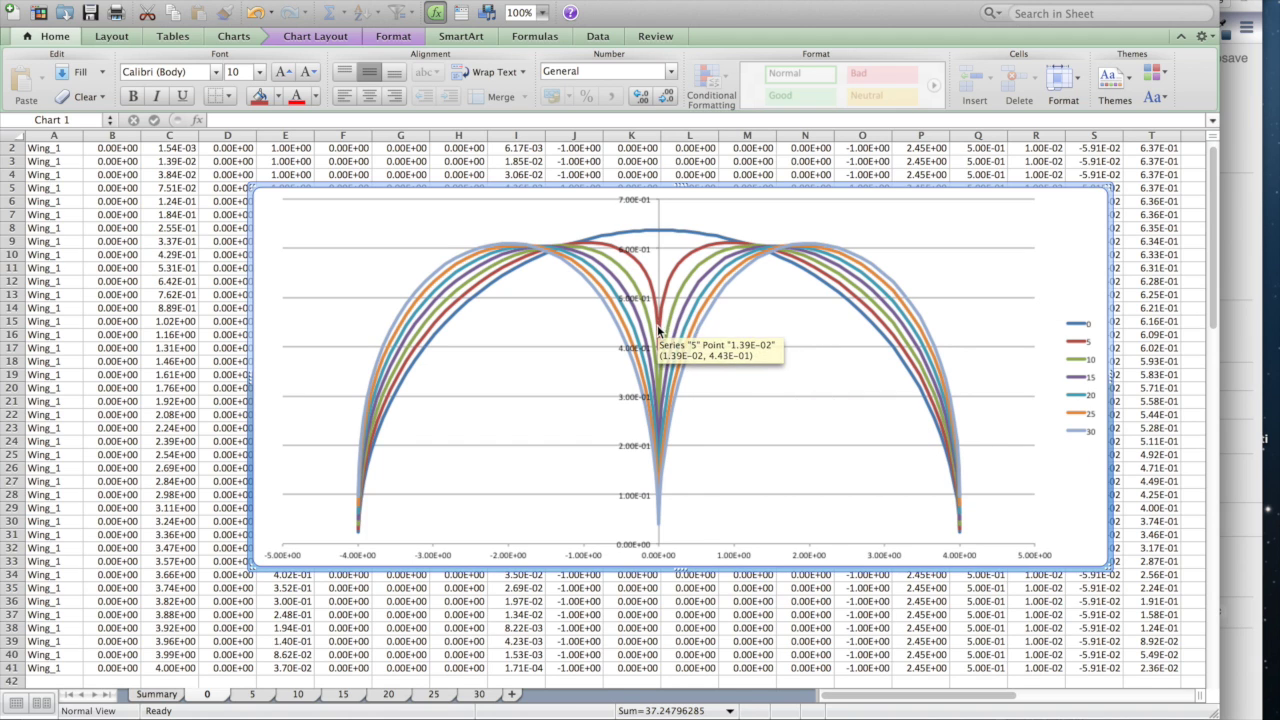
mouse_move(663, 367)
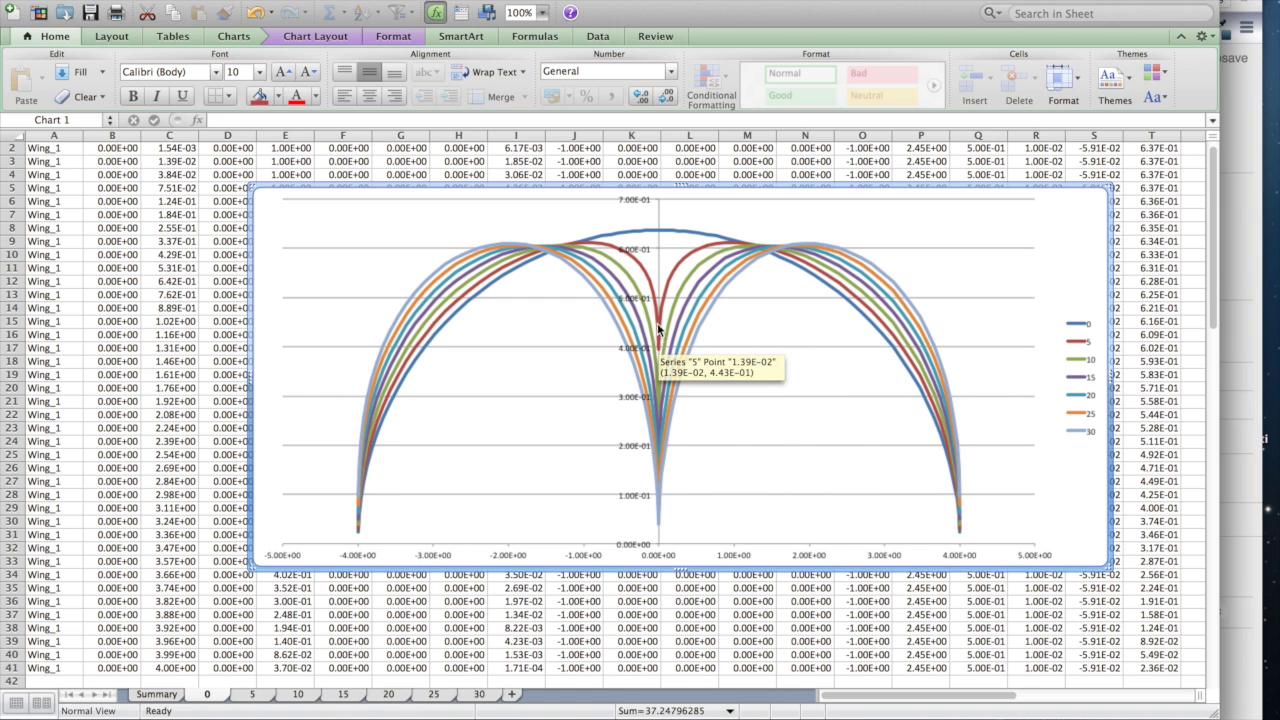
mouse_move(588, 243)
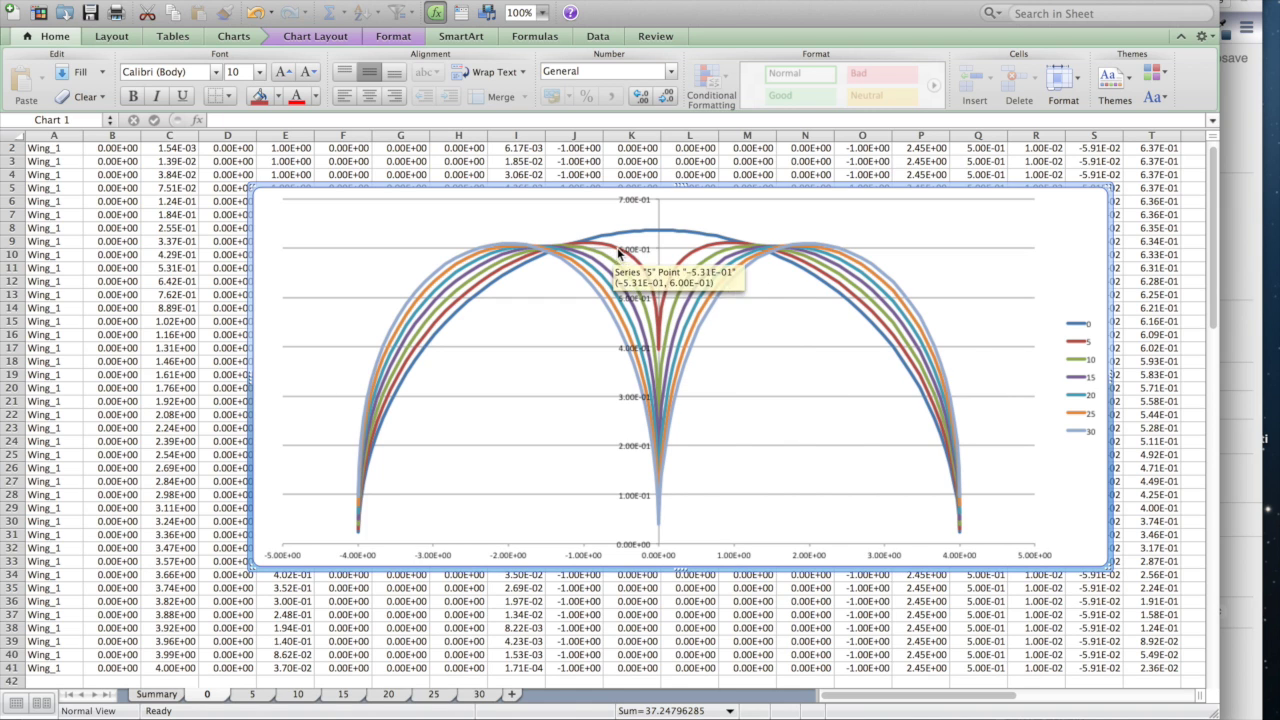
mouse_move(668, 290)
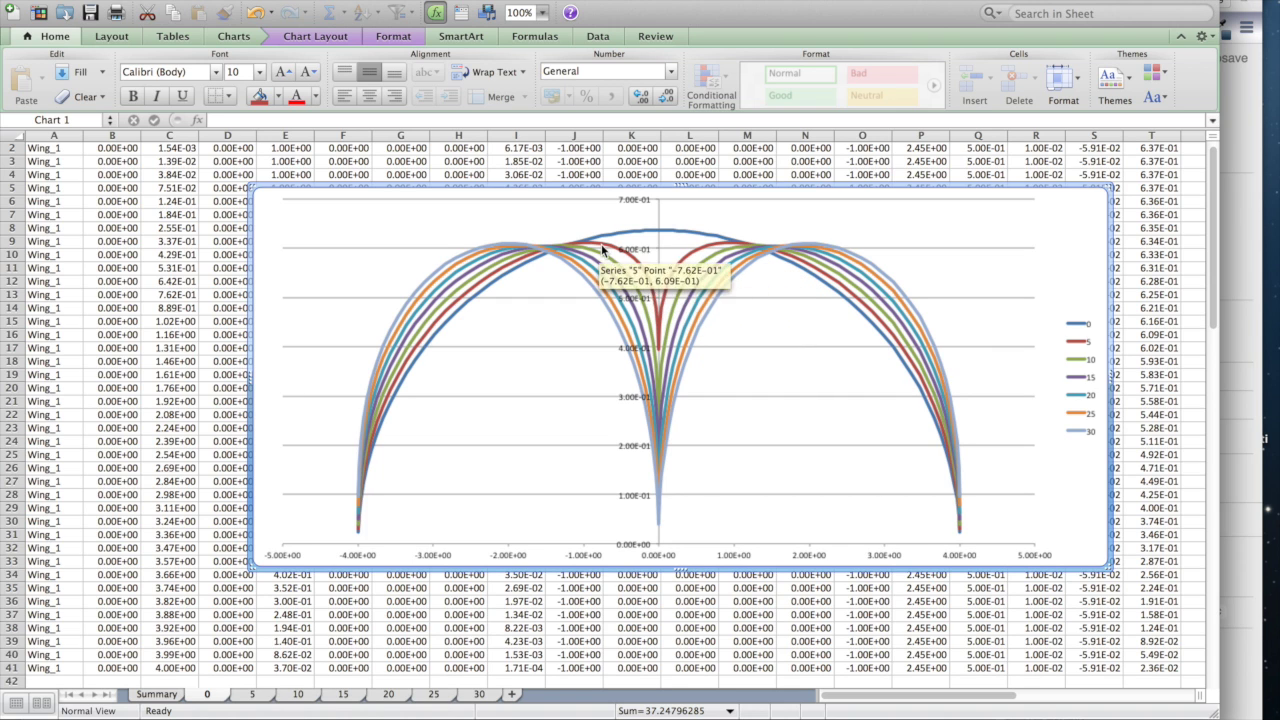
Step: Switch from the lift distribution chart to MachUp in the browser and view the 30-degree swept wing from another angle
mouse_move(690, 265)
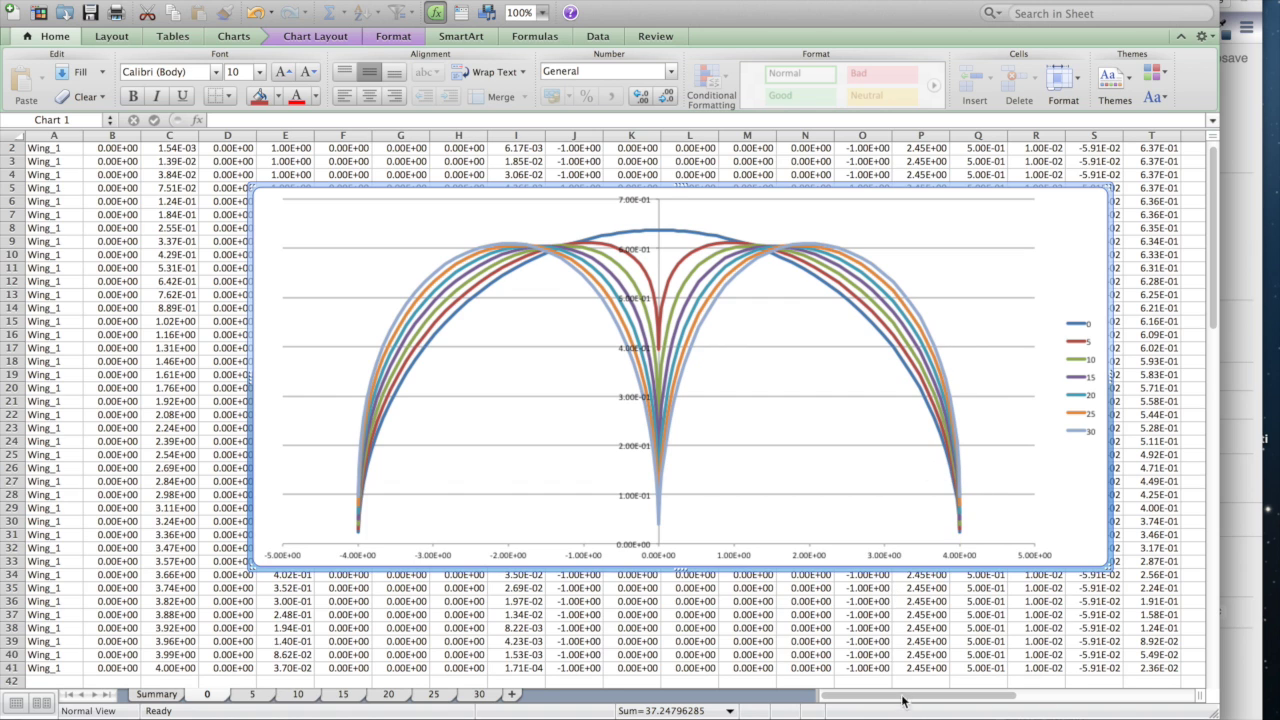
key("super+Tab")
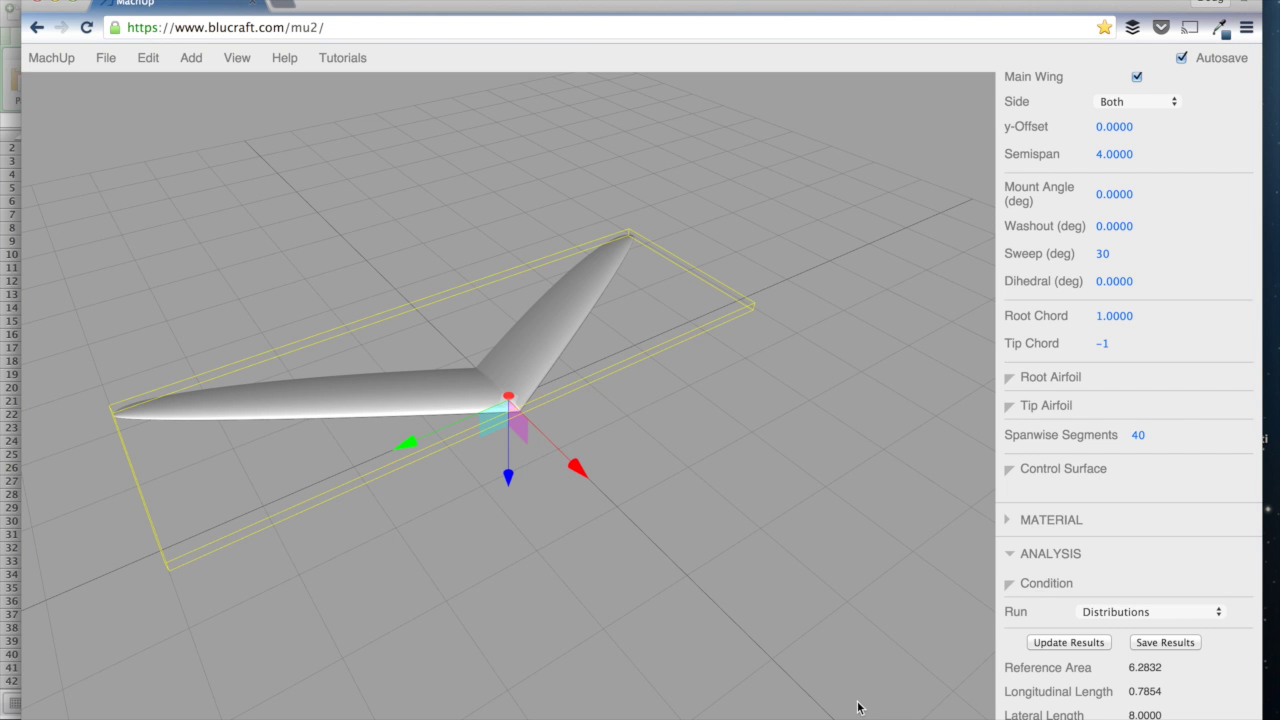
mouse_move(731, 446)
left_mouse_down()
mouse_move(817, 431)
mouse_move(729, 431)
left_mouse_up()
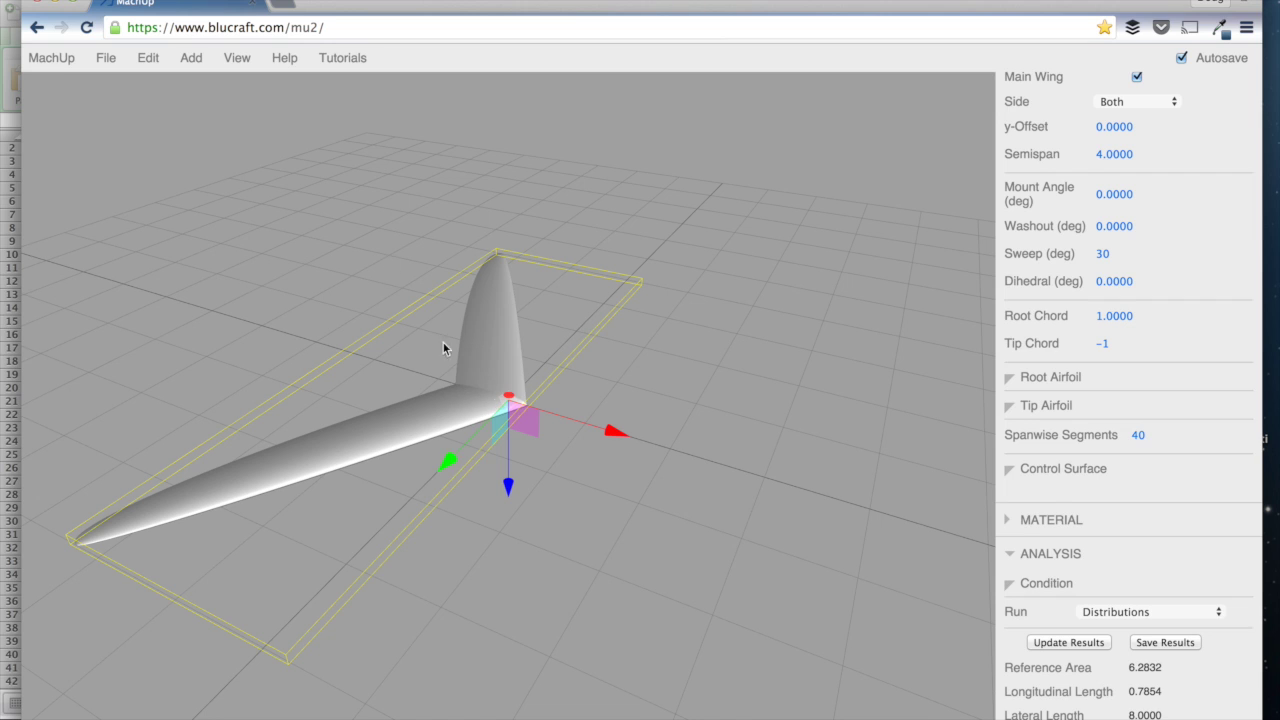
Step: Search Google in a new browser tab for "bird wing planform" and browse the image results for wing shapes
left_click(285, 5)
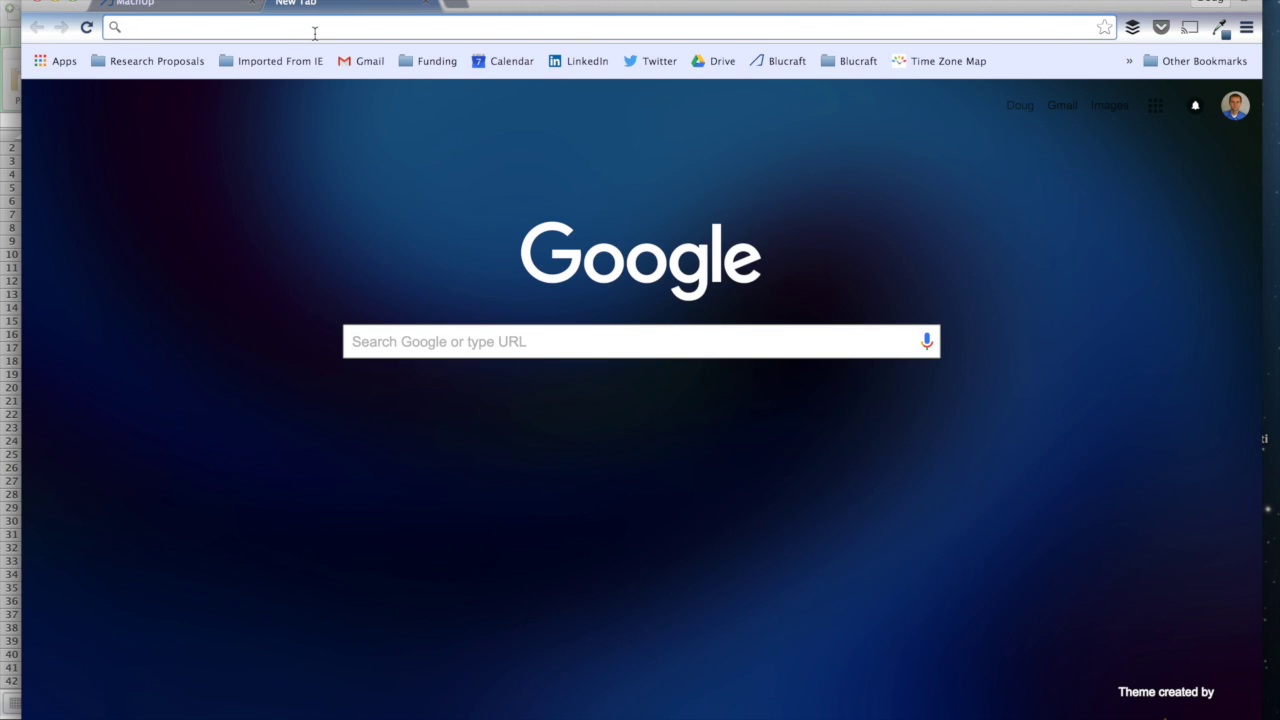
type("bir")
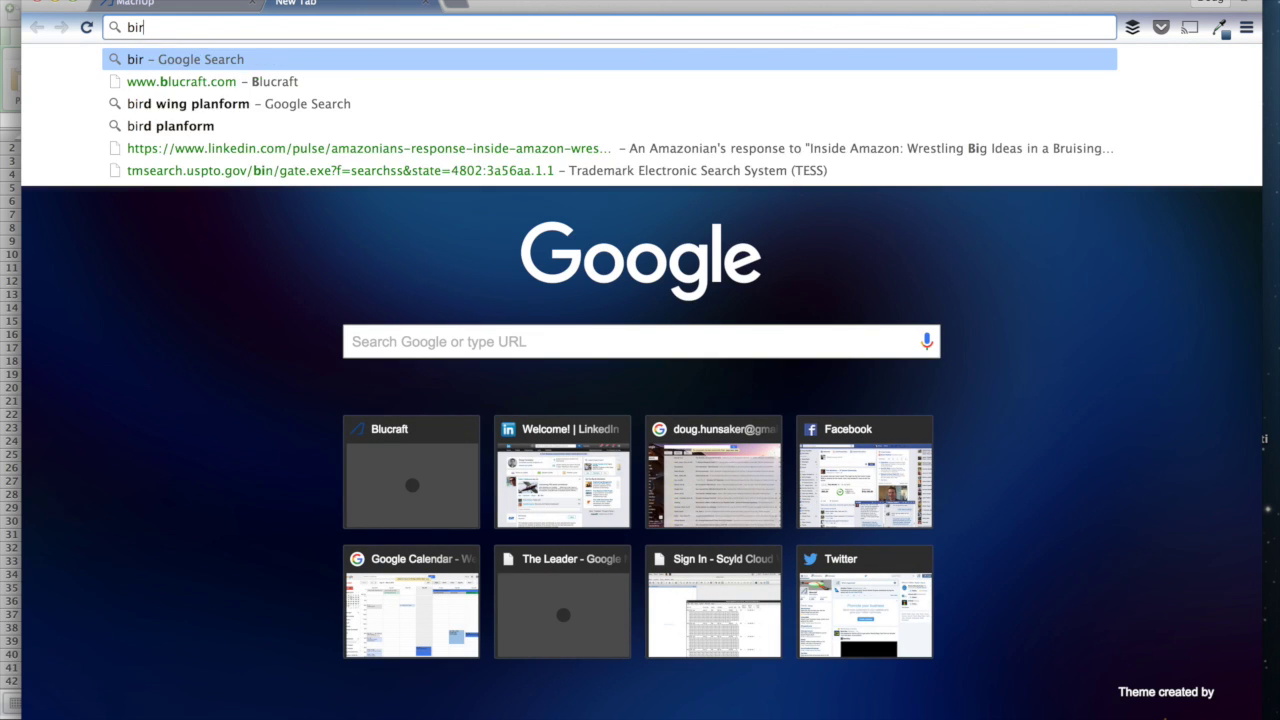
type("d wing pl")
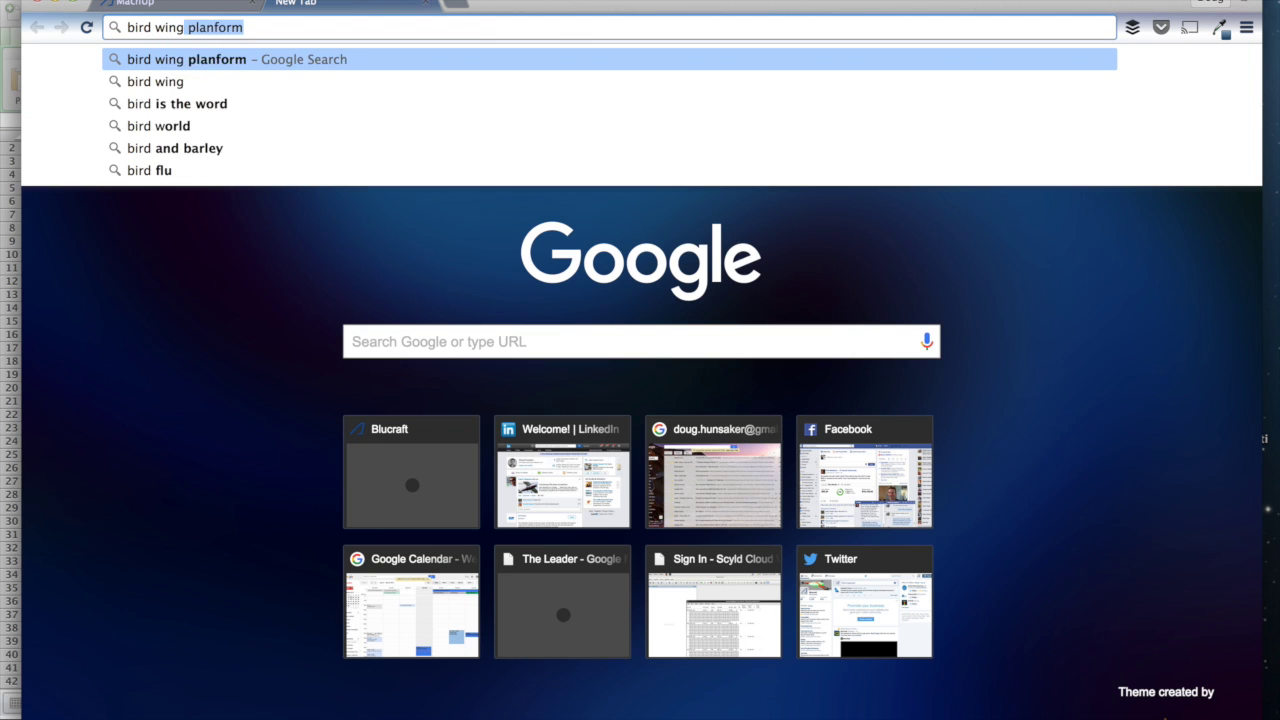
type("anform")
key("Return")
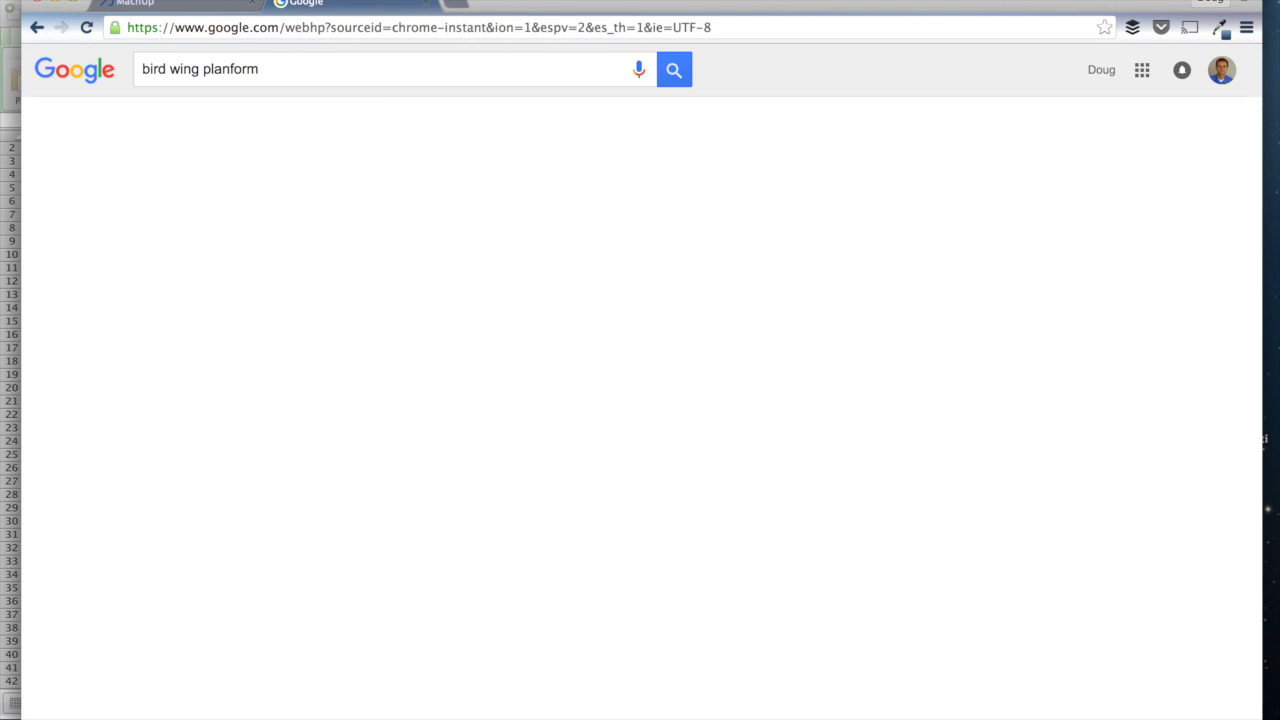
left_click(215, 124)
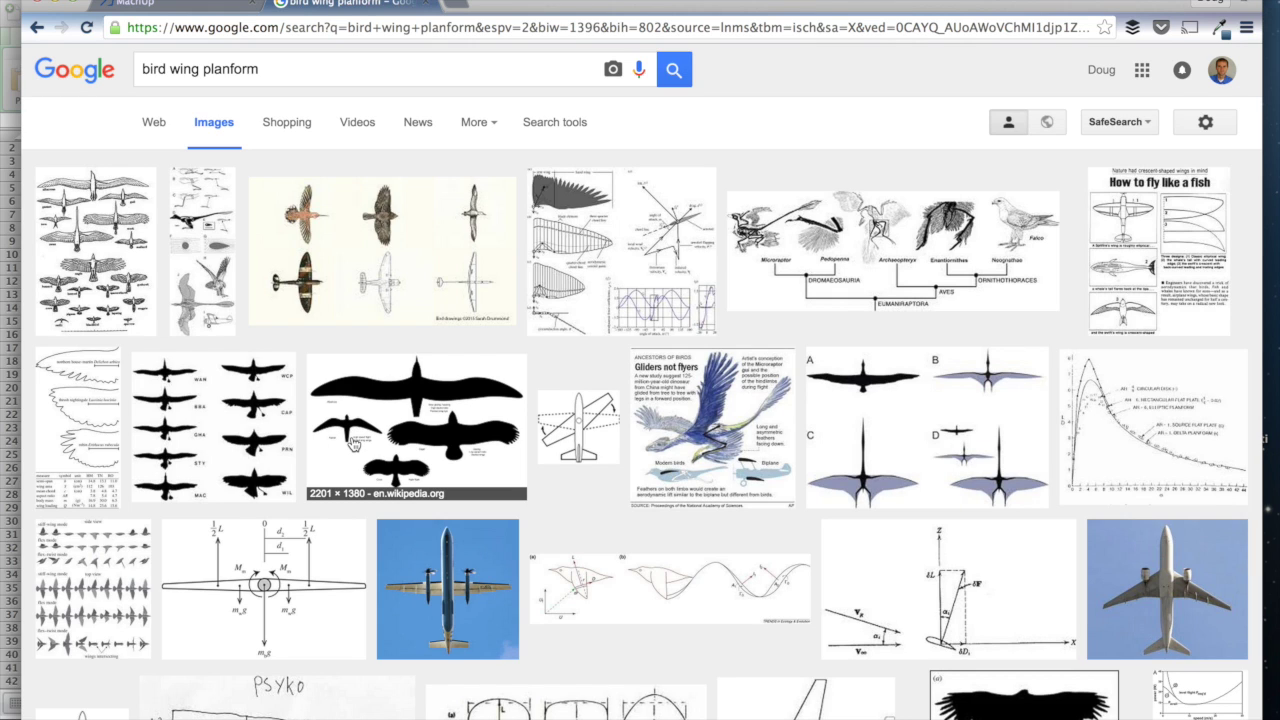
scroll(352, 444, "down", 2)
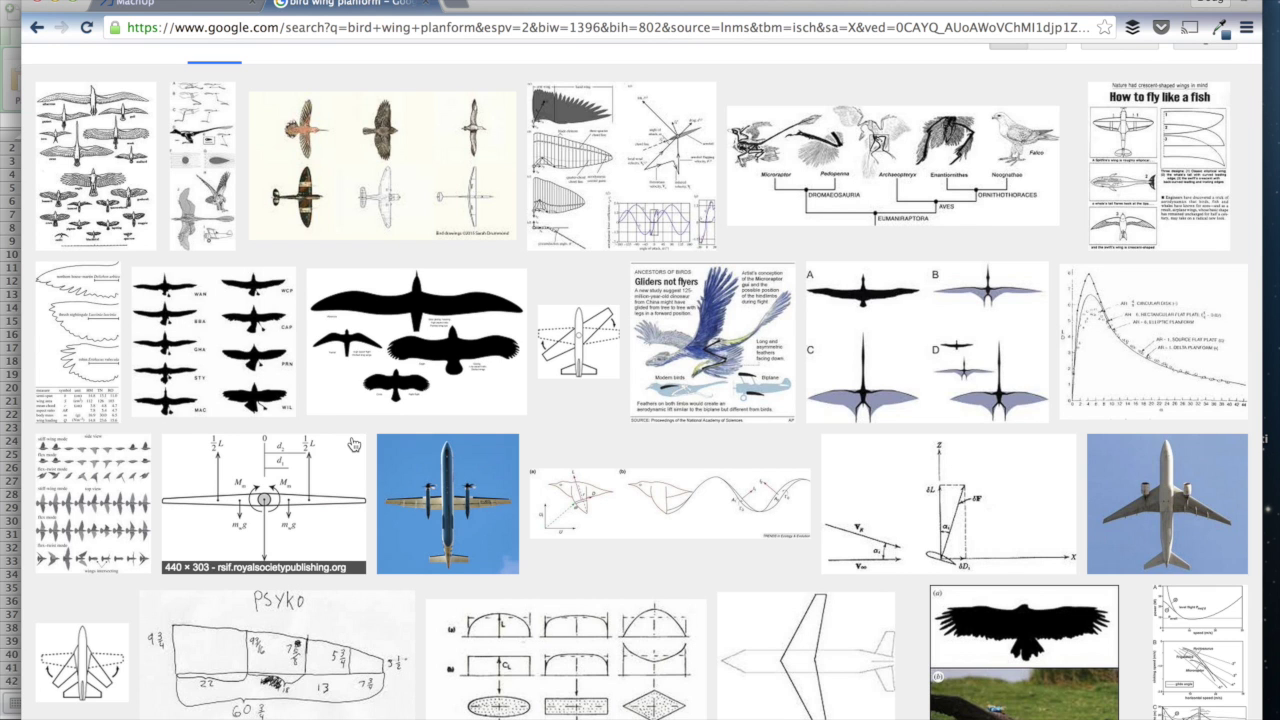
scroll(352, 444, "up", 2)
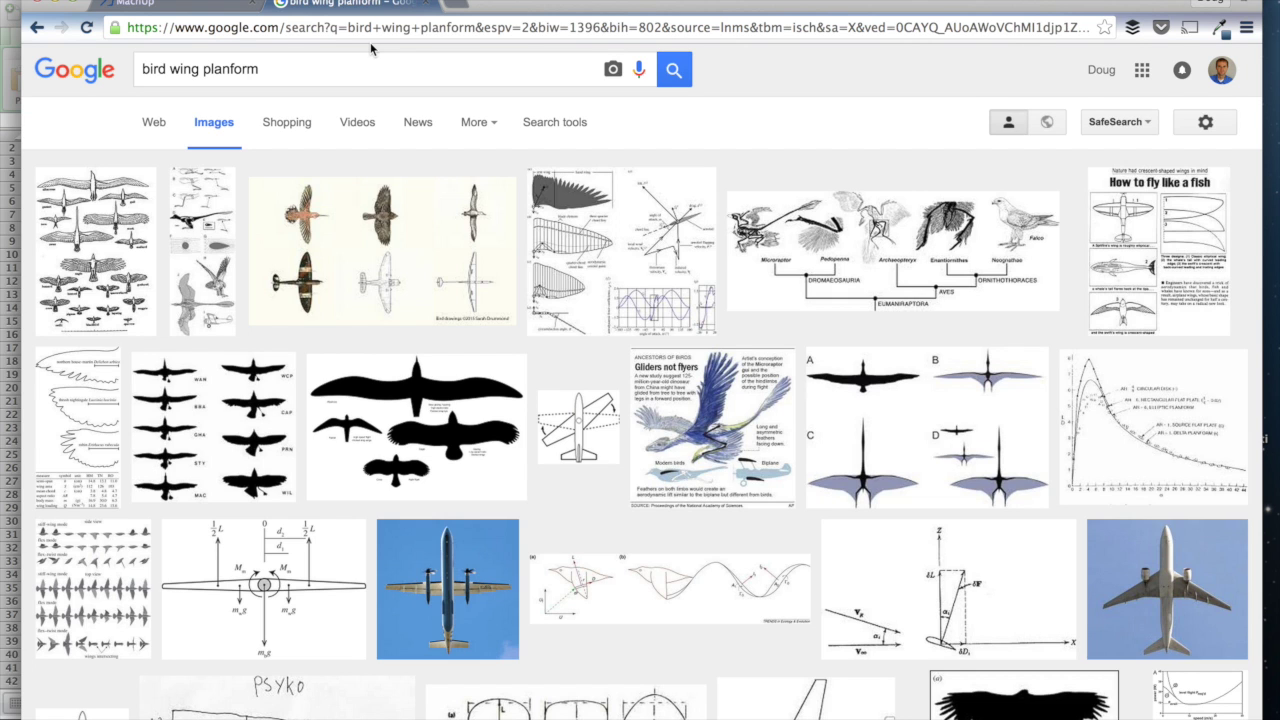
Step: Return to the MachUp page and locate the Export to MU Pro option without exporting
key("ctrl+shift+Tab")
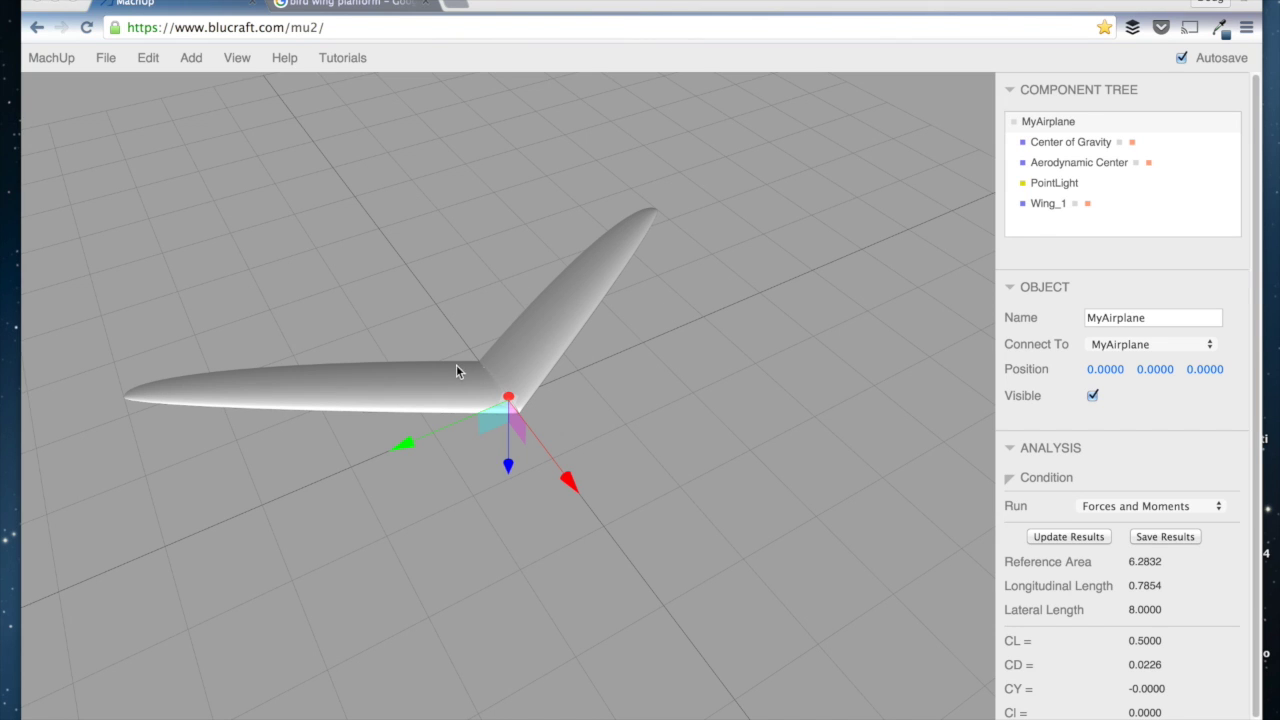
left_click(106, 58)
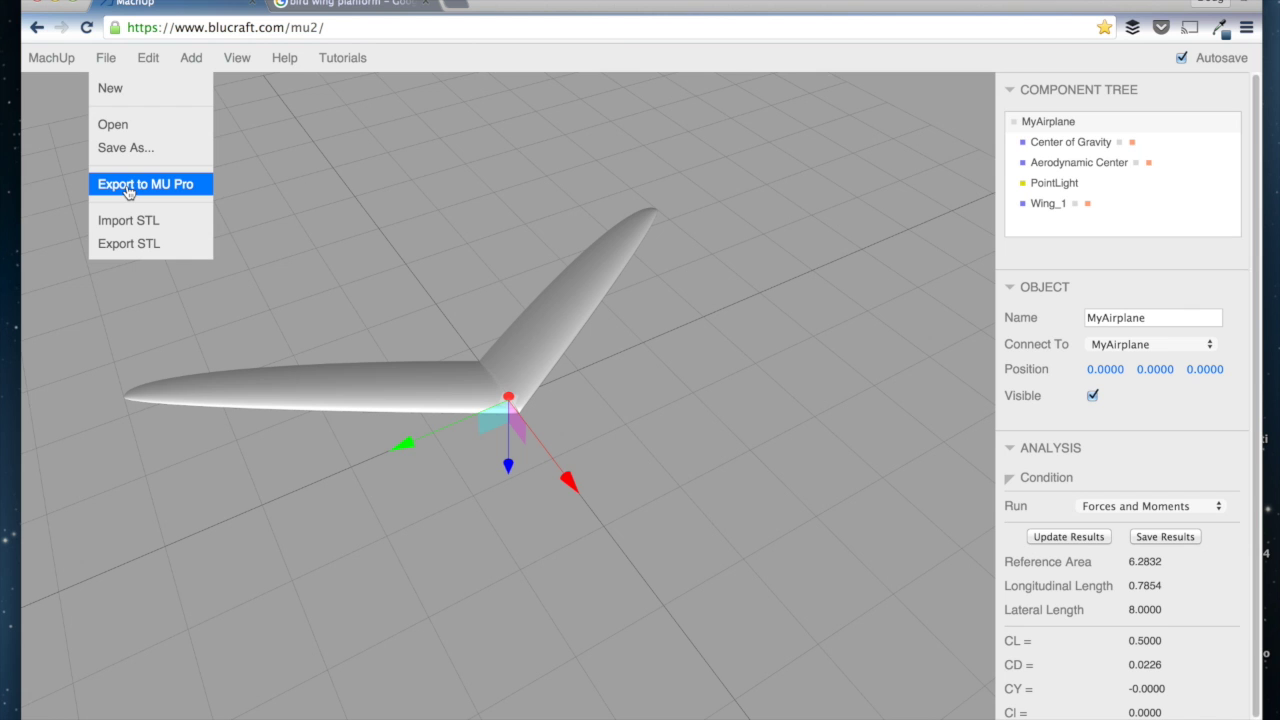
left_click(226, 229)
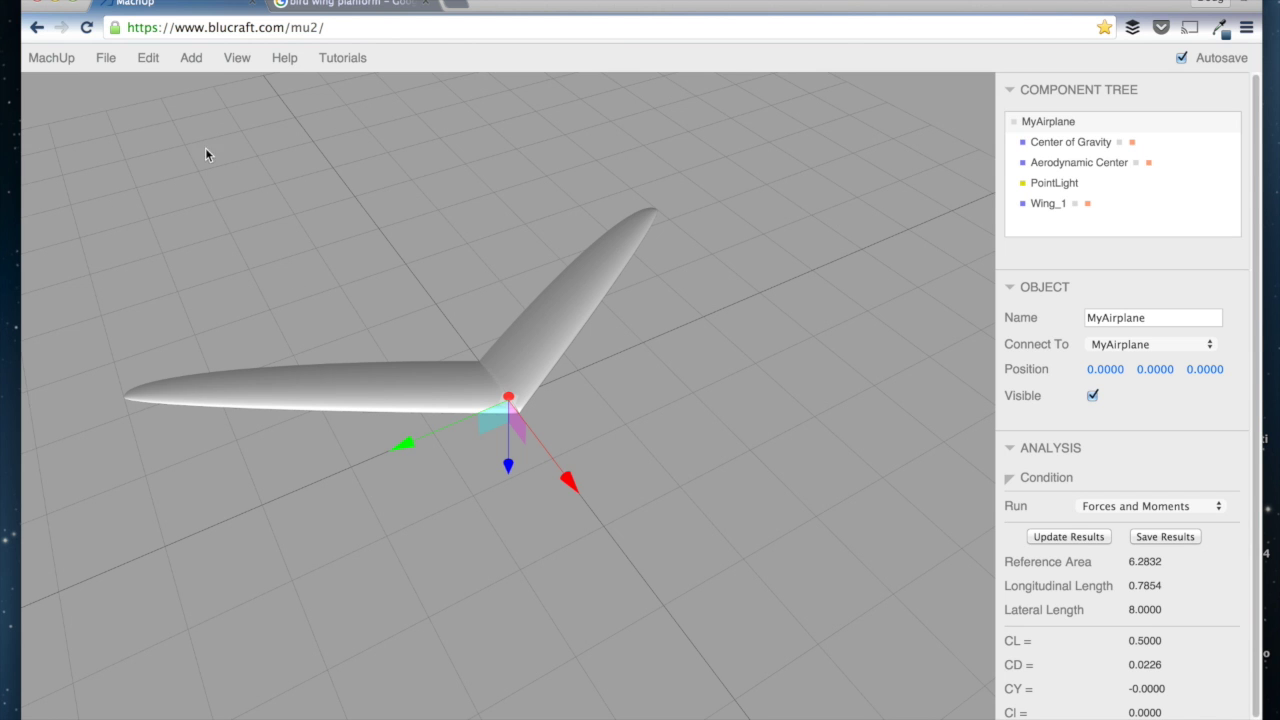
Step: Switch to the SweepExample folder in Finder, look over MachUp.out and NACA_2412_profile.txt, and open SweepExample.json
key("ctrl+Up")
left_click(306, 277)
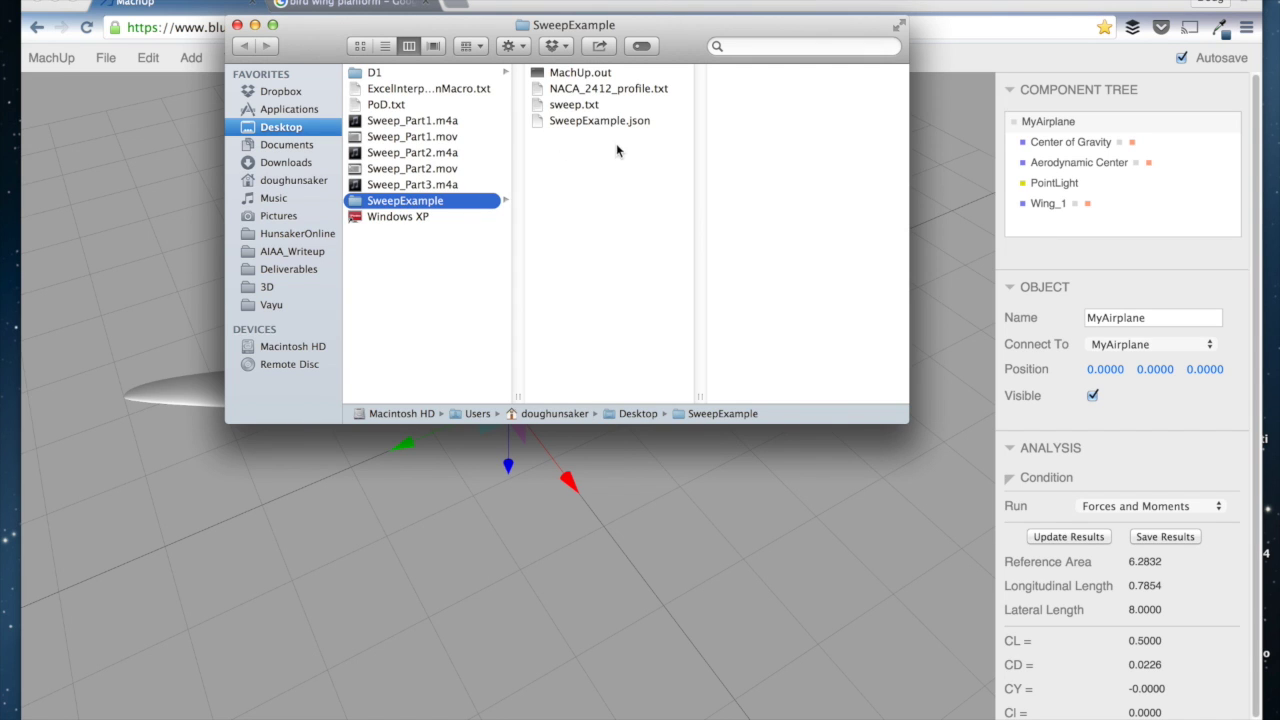
left_click(584, 78)
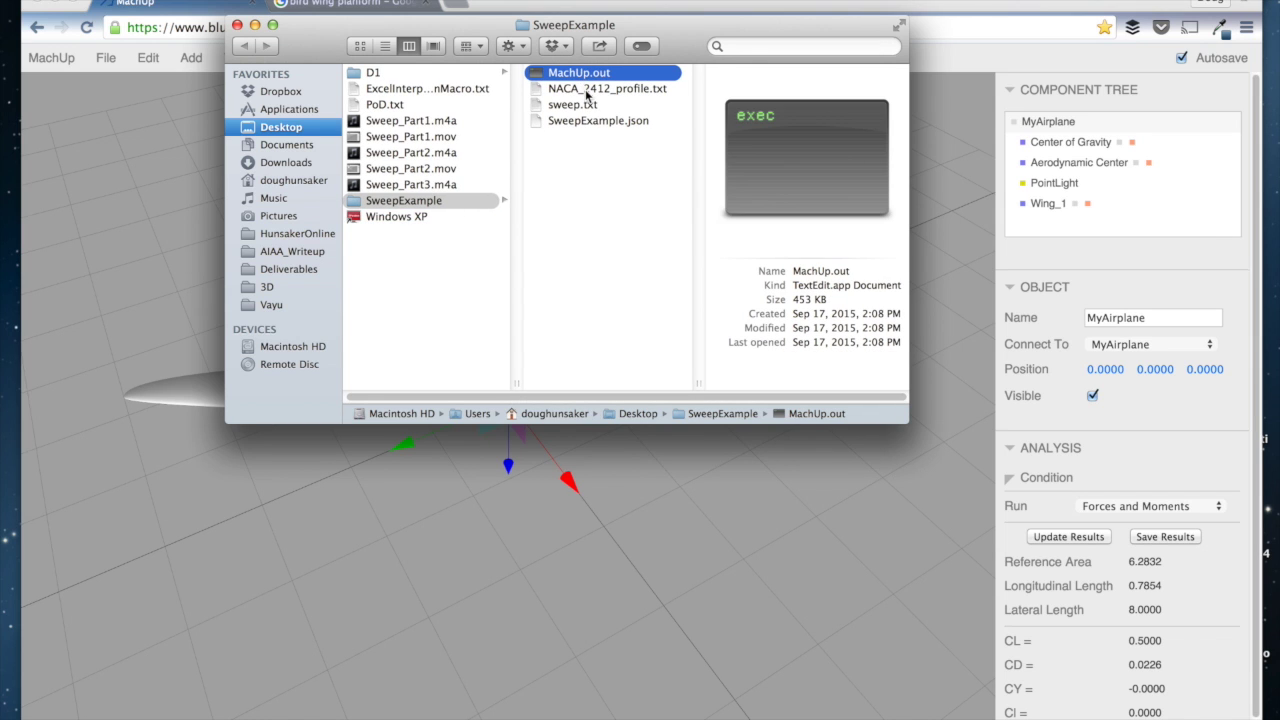
left_click(588, 126)
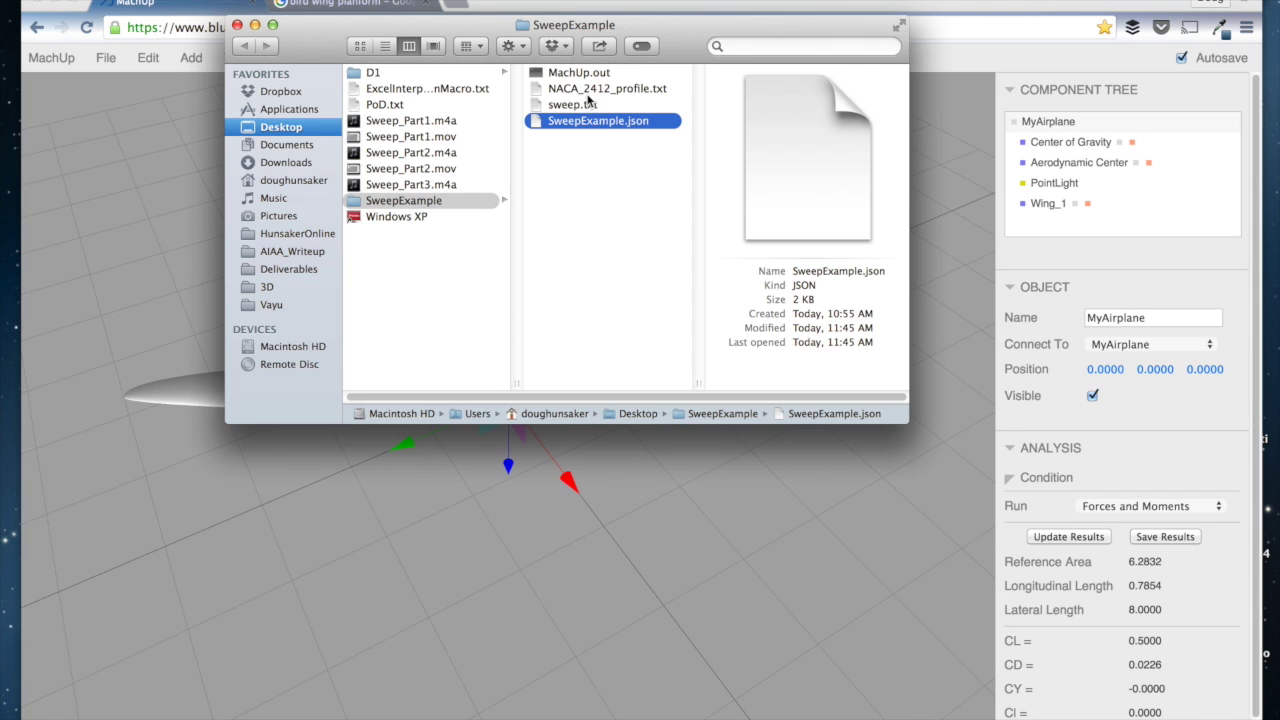
left_click(592, 92)
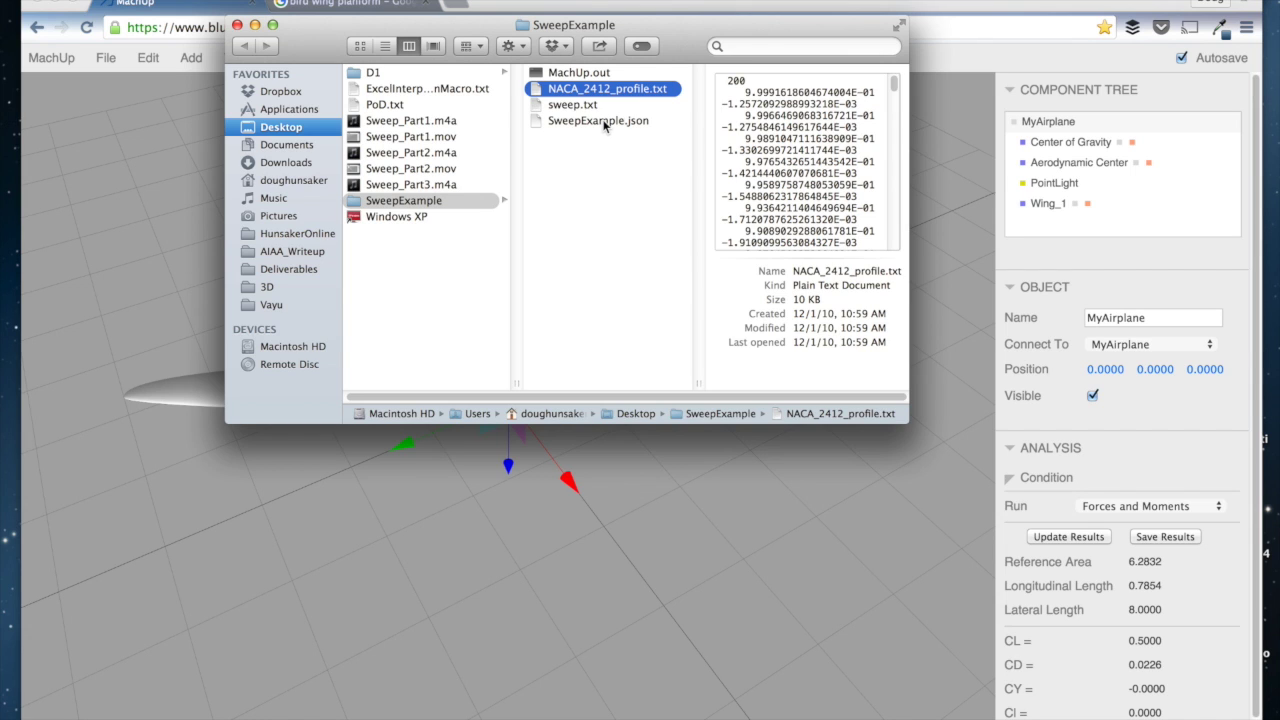
double_click(600, 121)
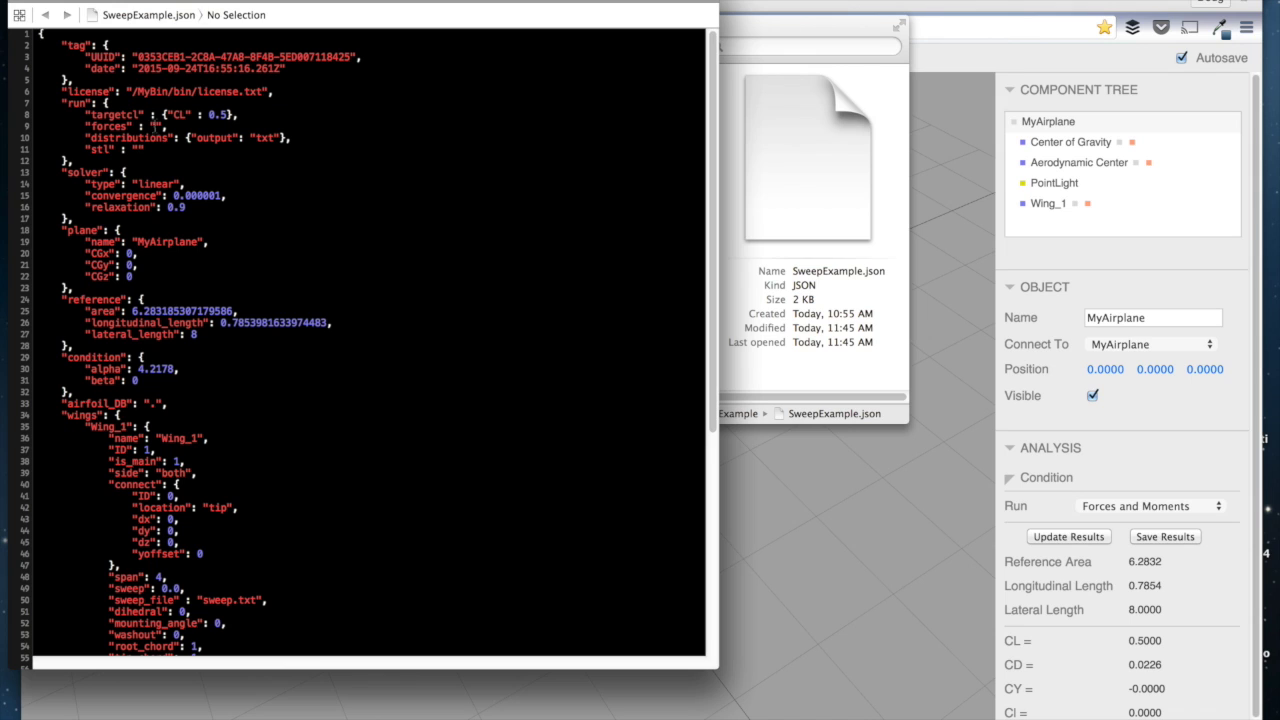
Step: Review the license path and the run commands (targetcl, forces, distributions, stl) in SweepExample.json
left_click_drag(131, 92, 264, 92)
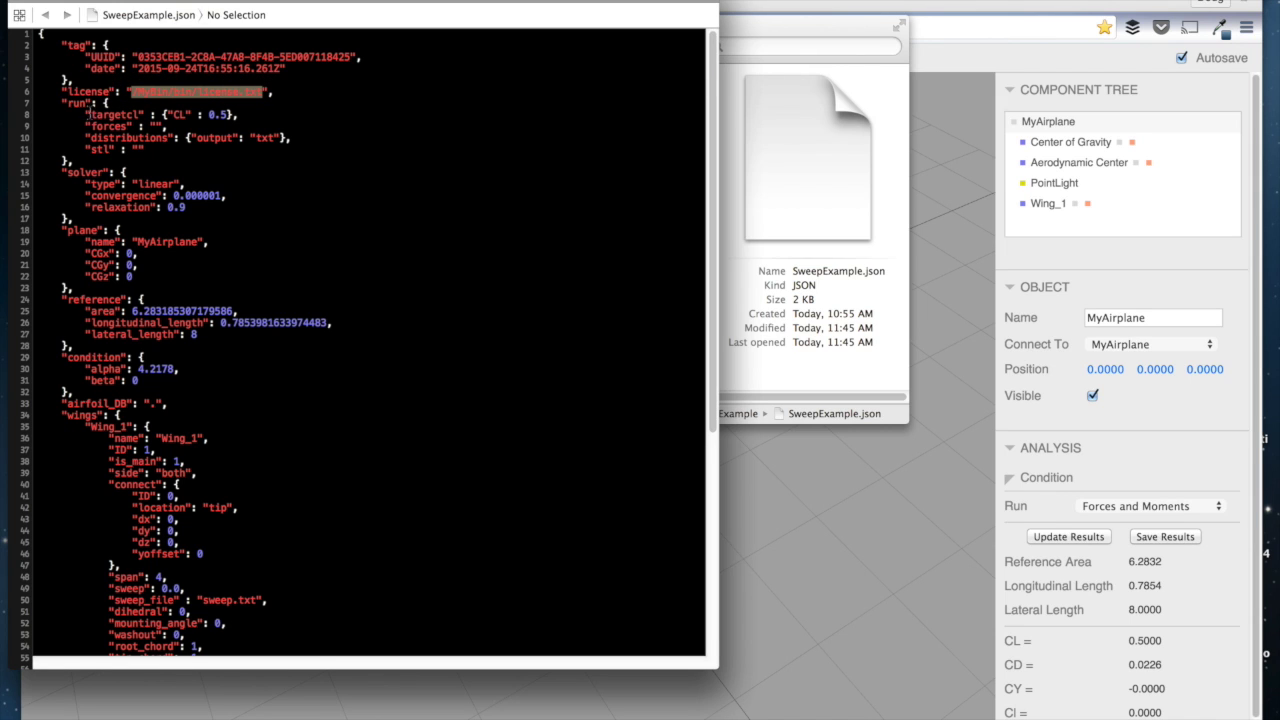
double_click(72, 103)
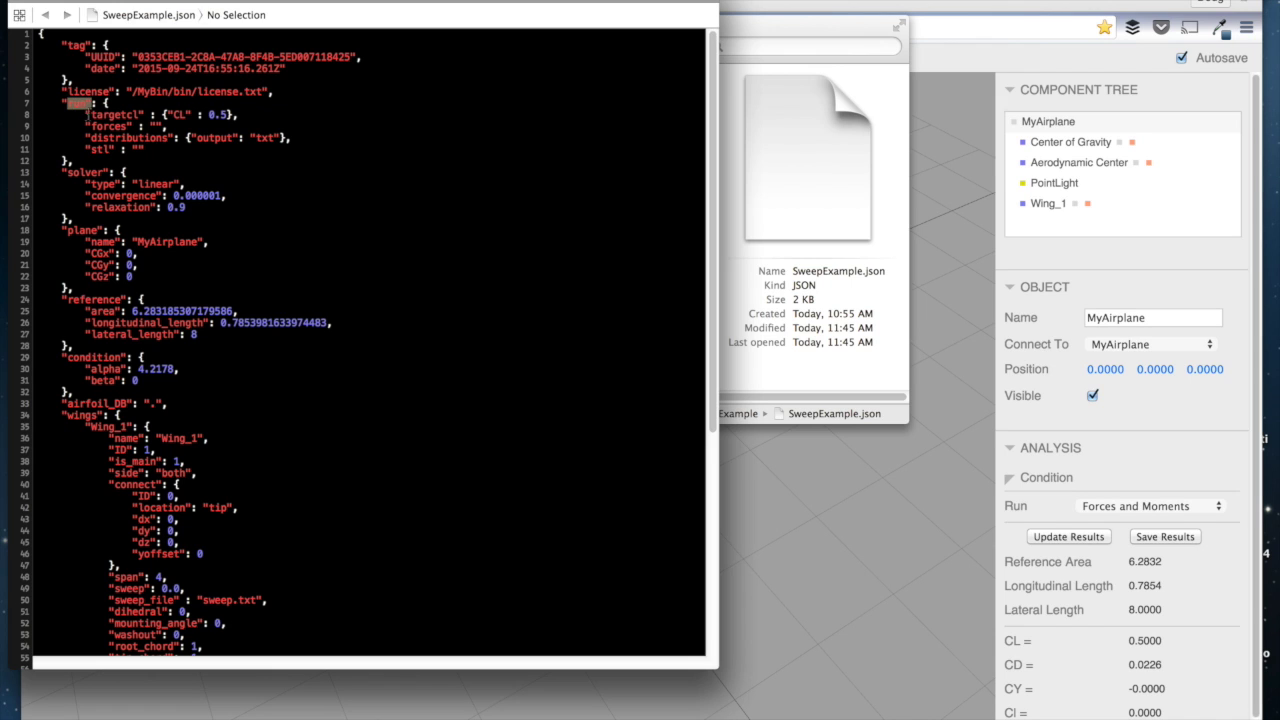
left_click_drag(38, 110, 118, 149)
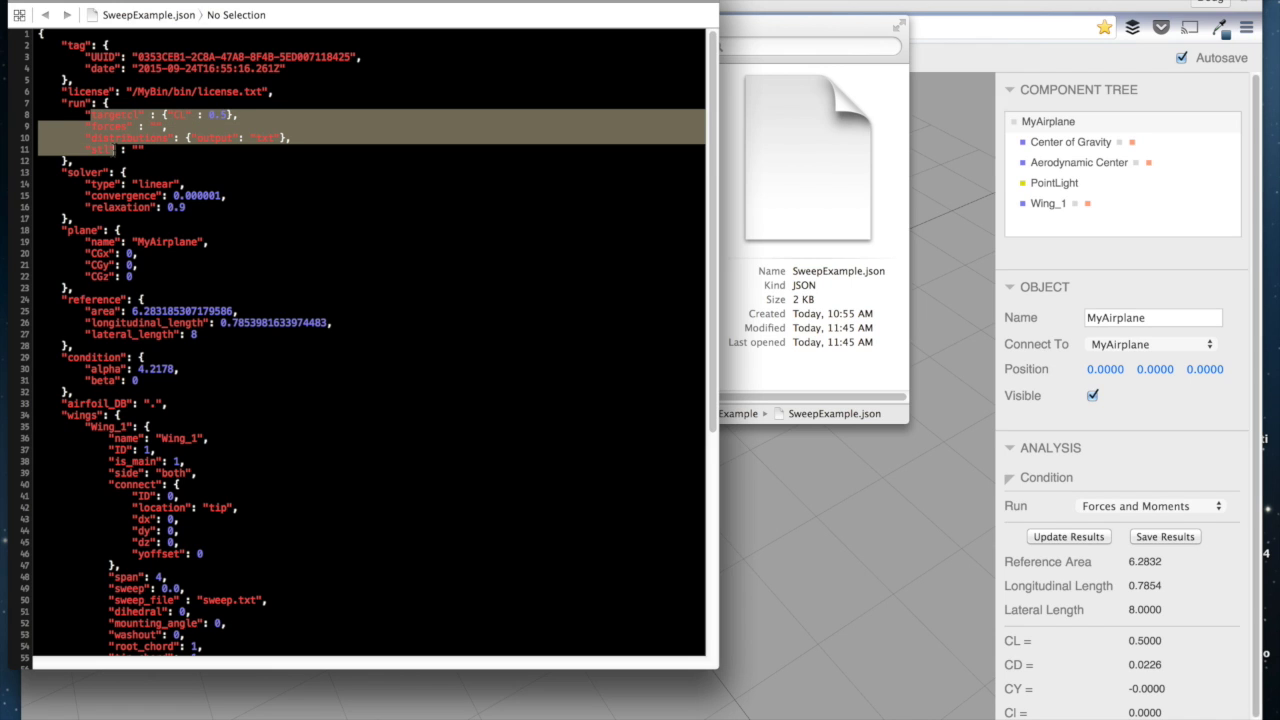
left_click(157, 126)
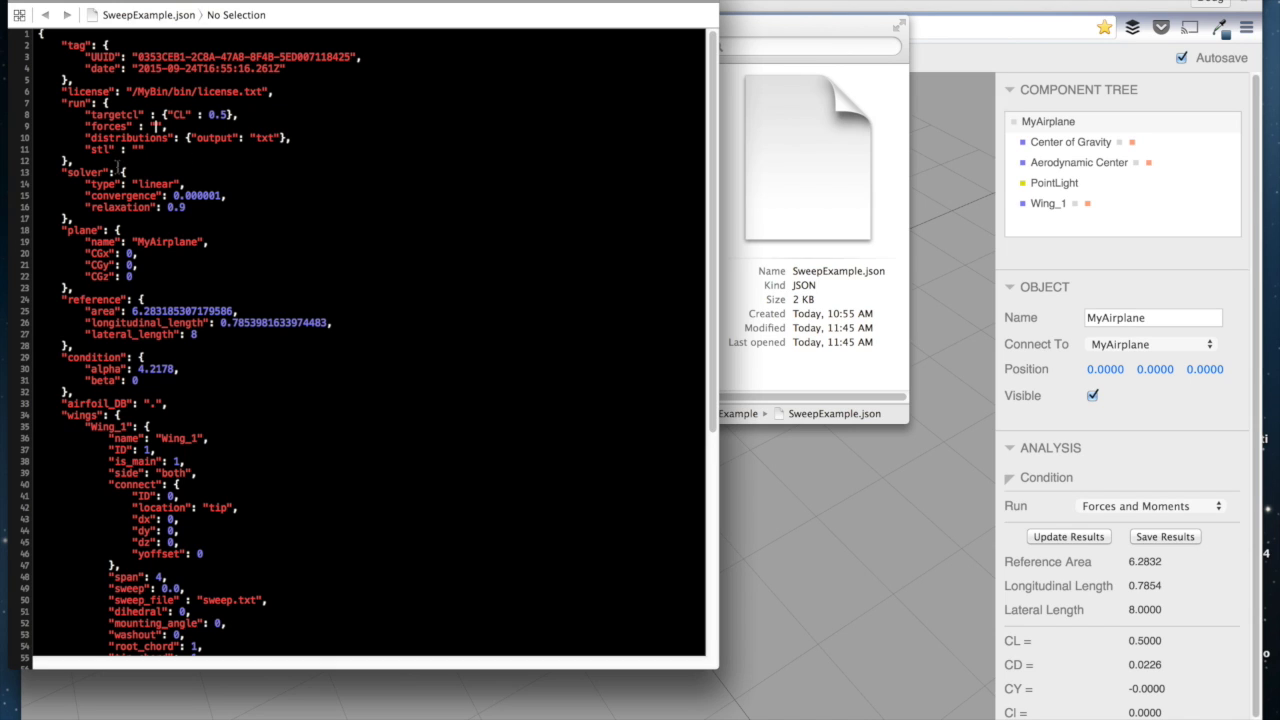
Step: Examine the reference area and lengths and the Wing_1 sweep and sweep_file entries in SweepExample.json
scroll(120, 240, "down", 2)
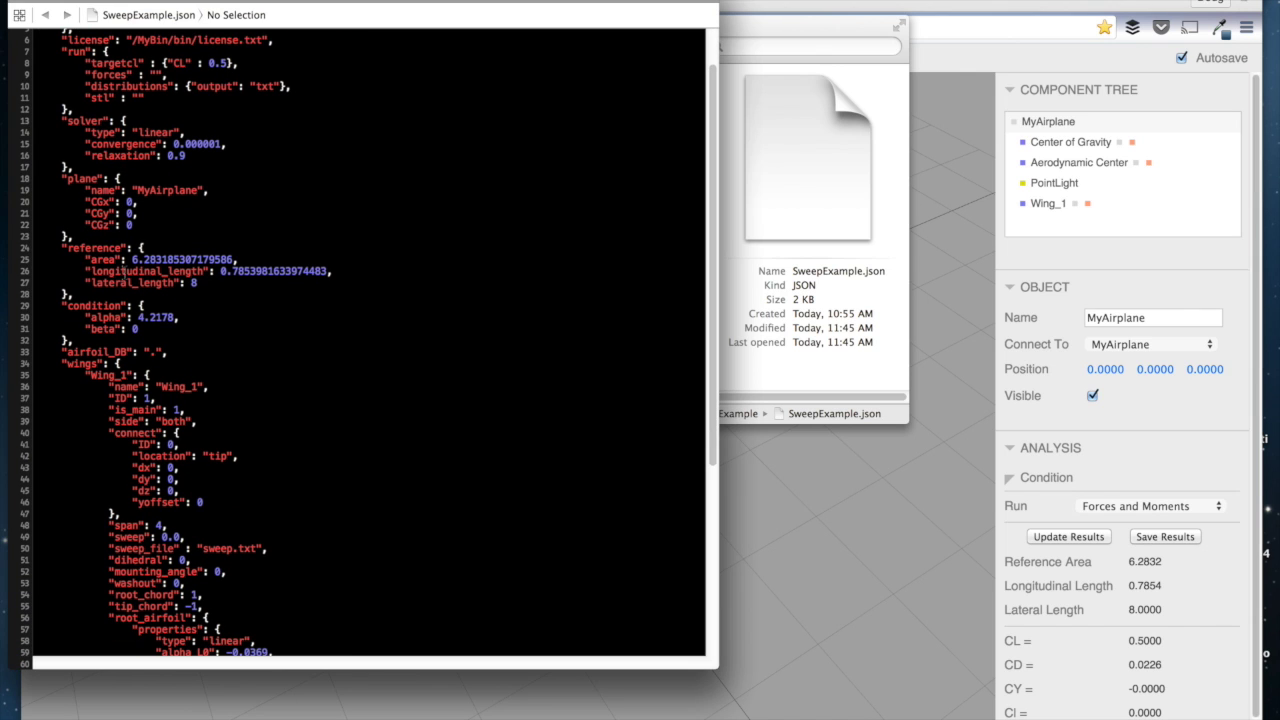
left_click_drag(88, 259, 201, 283)
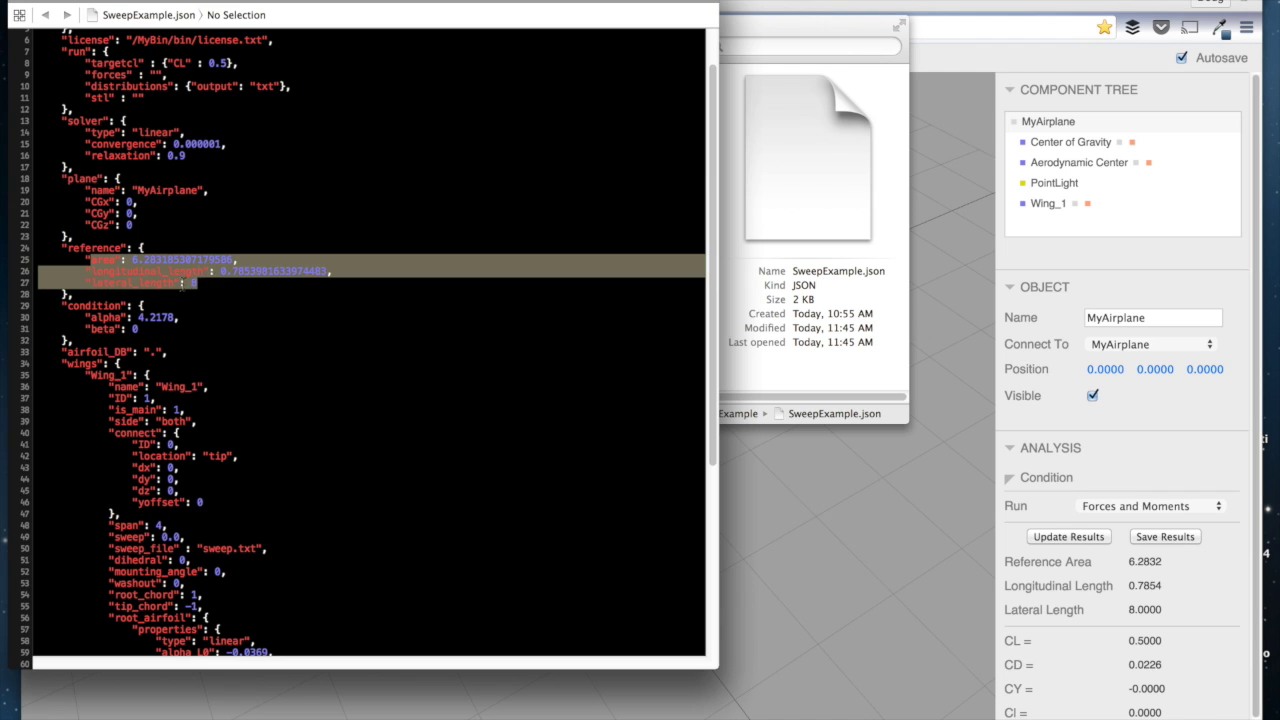
scroll(190, 285, "down", 4)
scroll(145, 298, "down", 3)
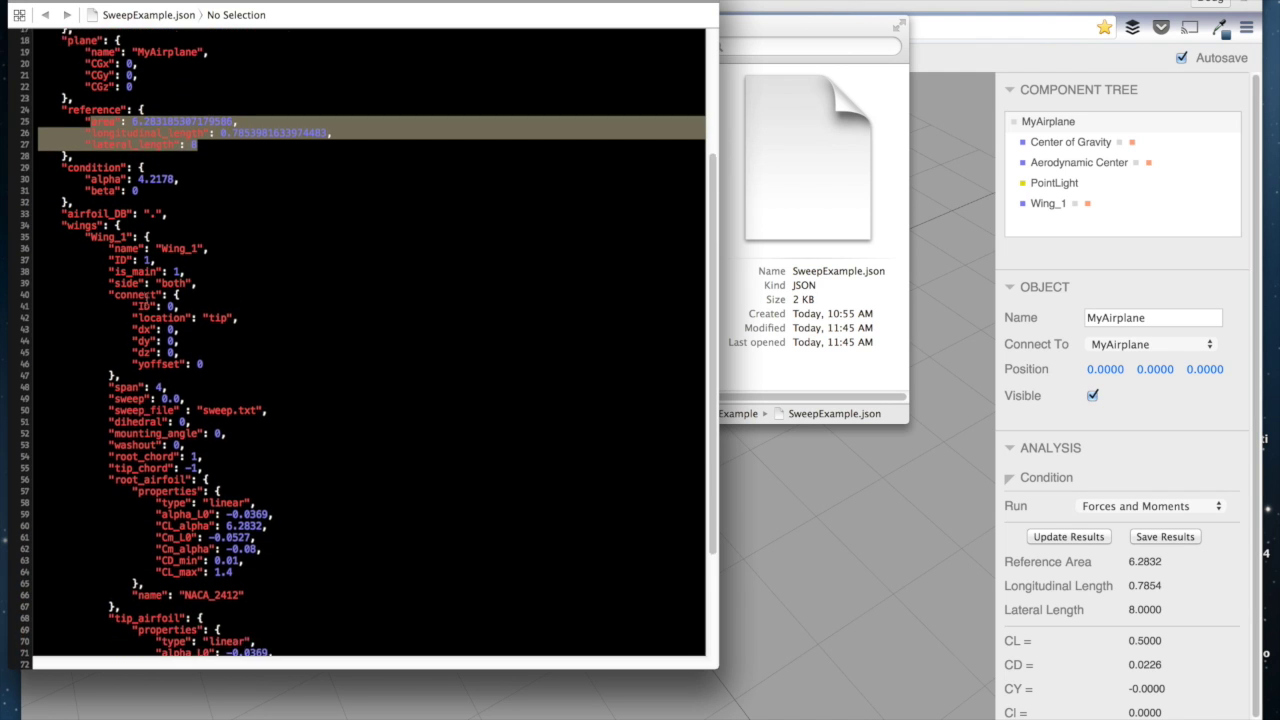
scroll(130, 211, "down", 4)
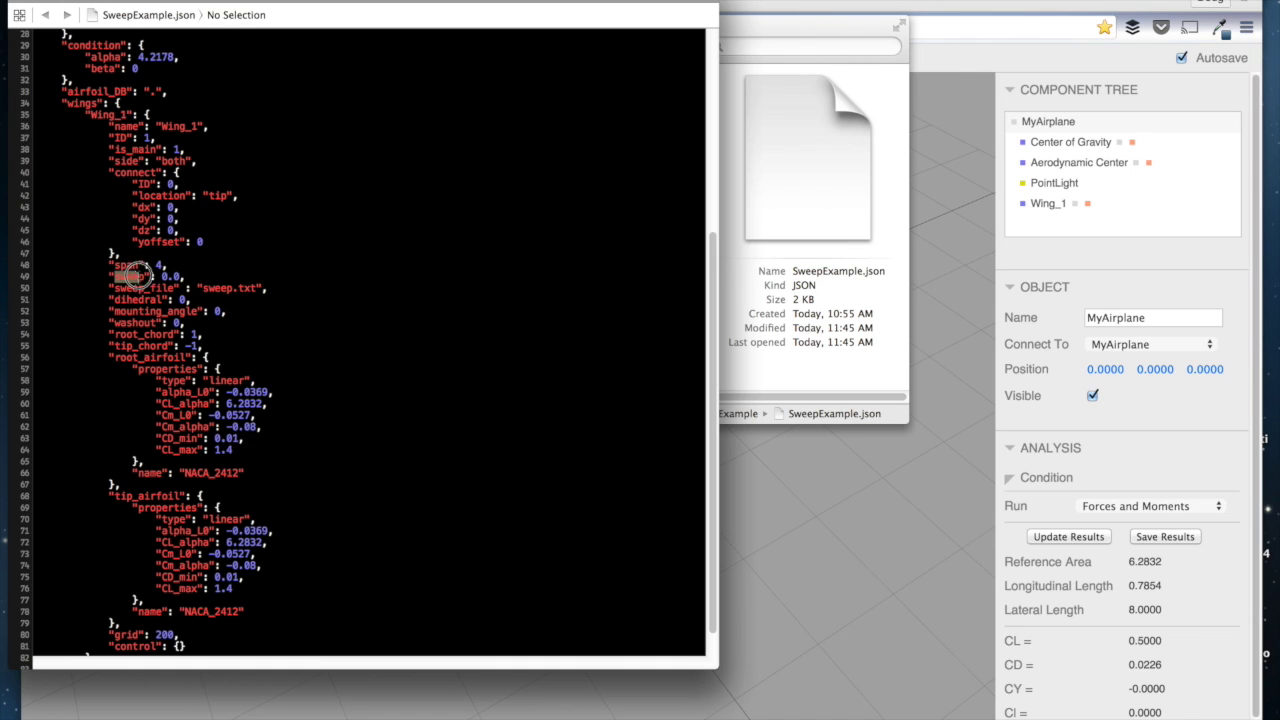
left_click(187, 276)
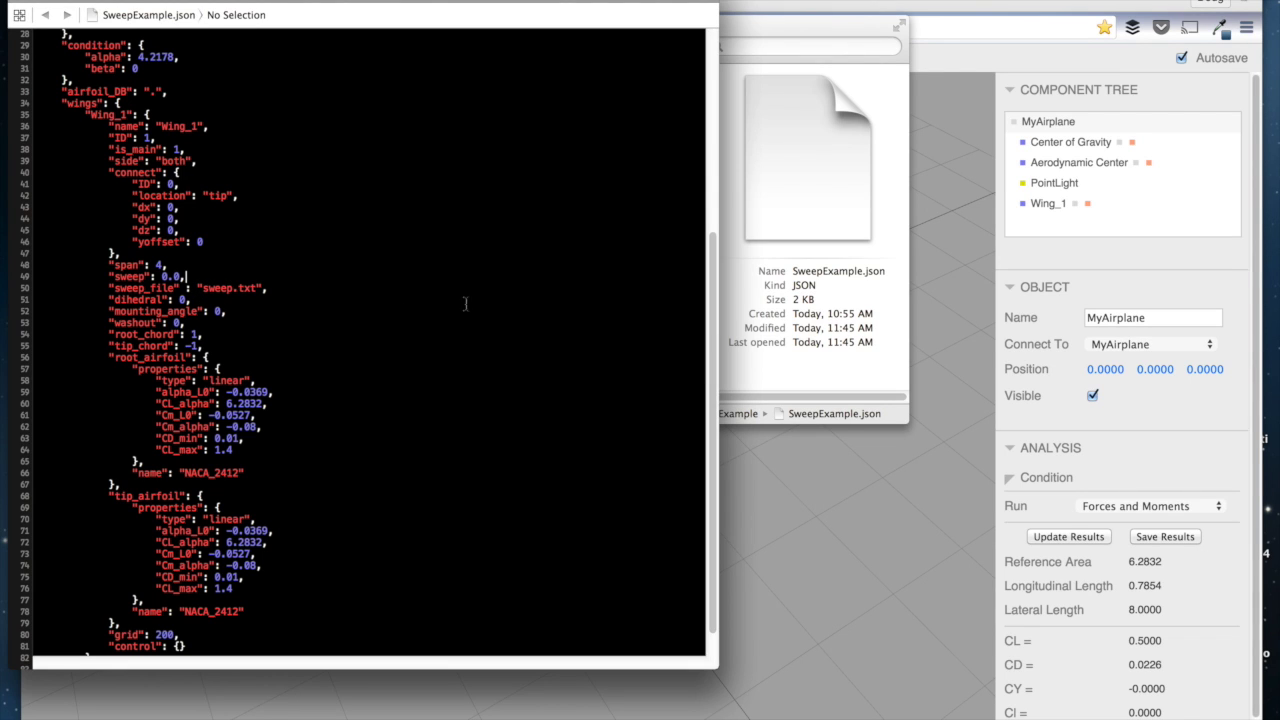
Step: Open sweep.txt from the SweepExample folder, check its spanwise sweep distribution, and close the file
left_click(728, 378)
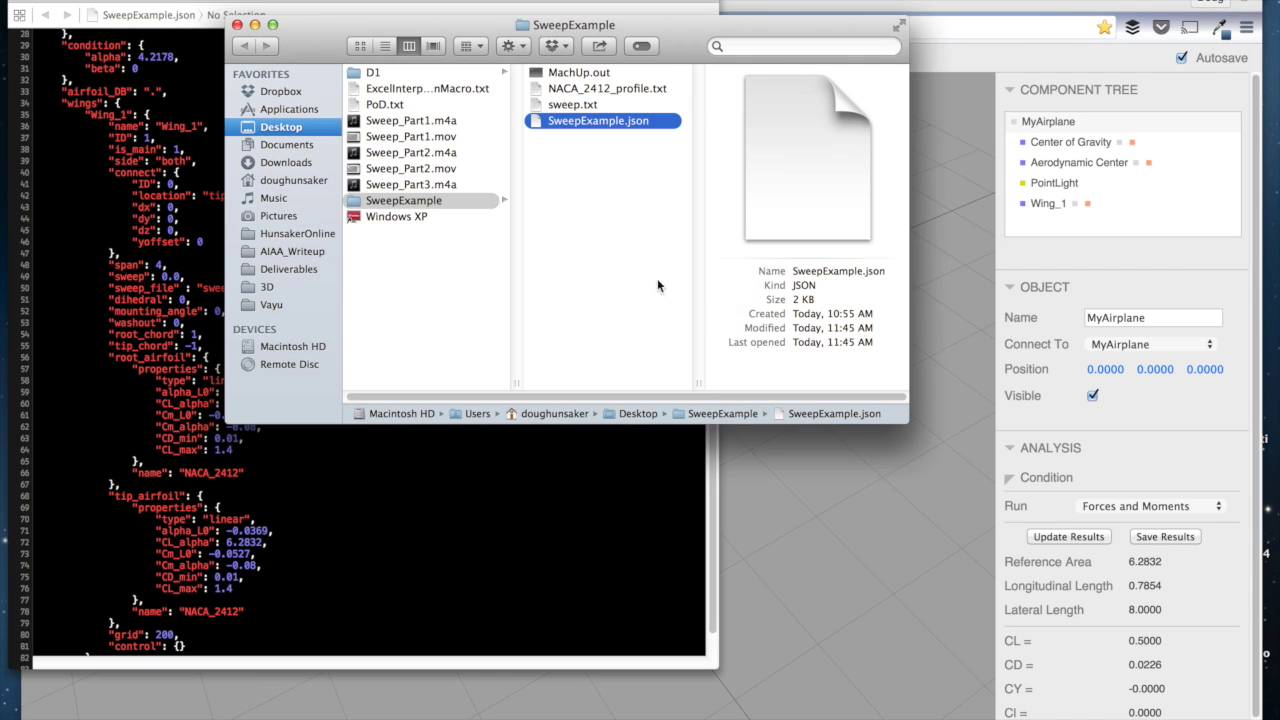
double_click(583, 104)
left_click_drag(306, 20, 678, 95)
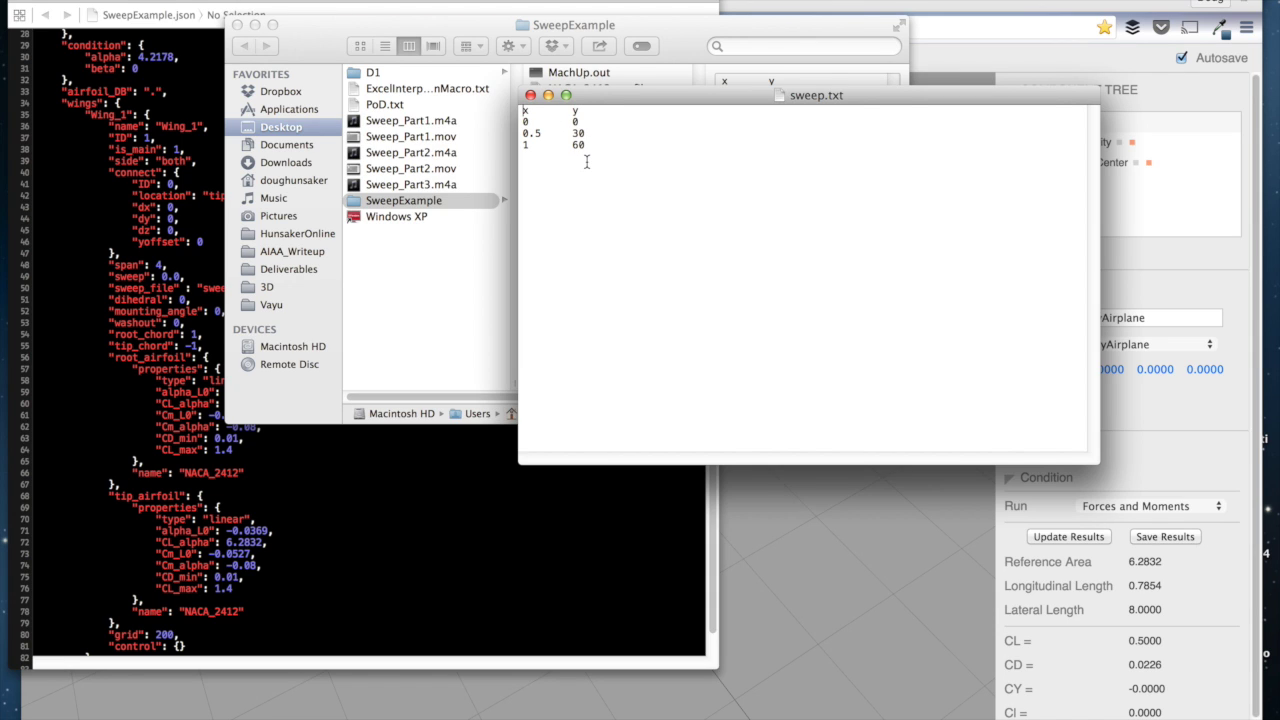
left_click(530, 95)
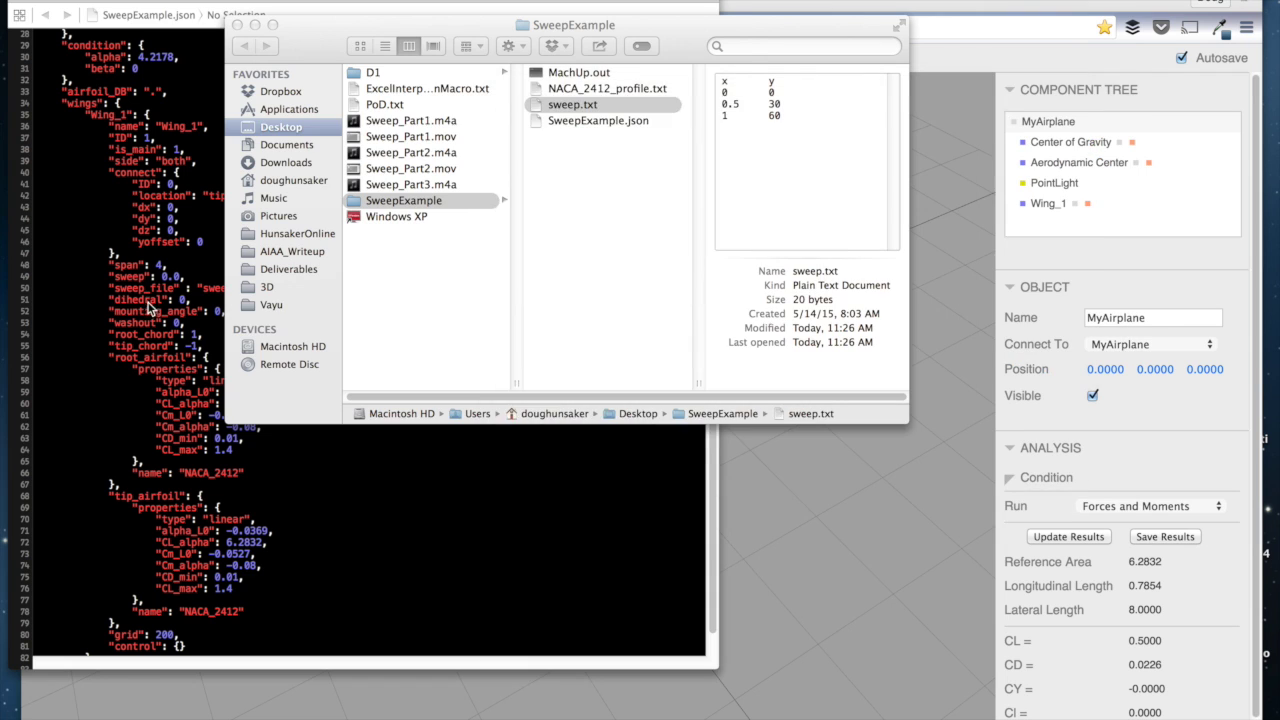
Step: Return to SweepExample.json and check the grid setting at the end of the Wing_1 definition
left_click(145, 312)
scroll(142, 430, "down", 3)
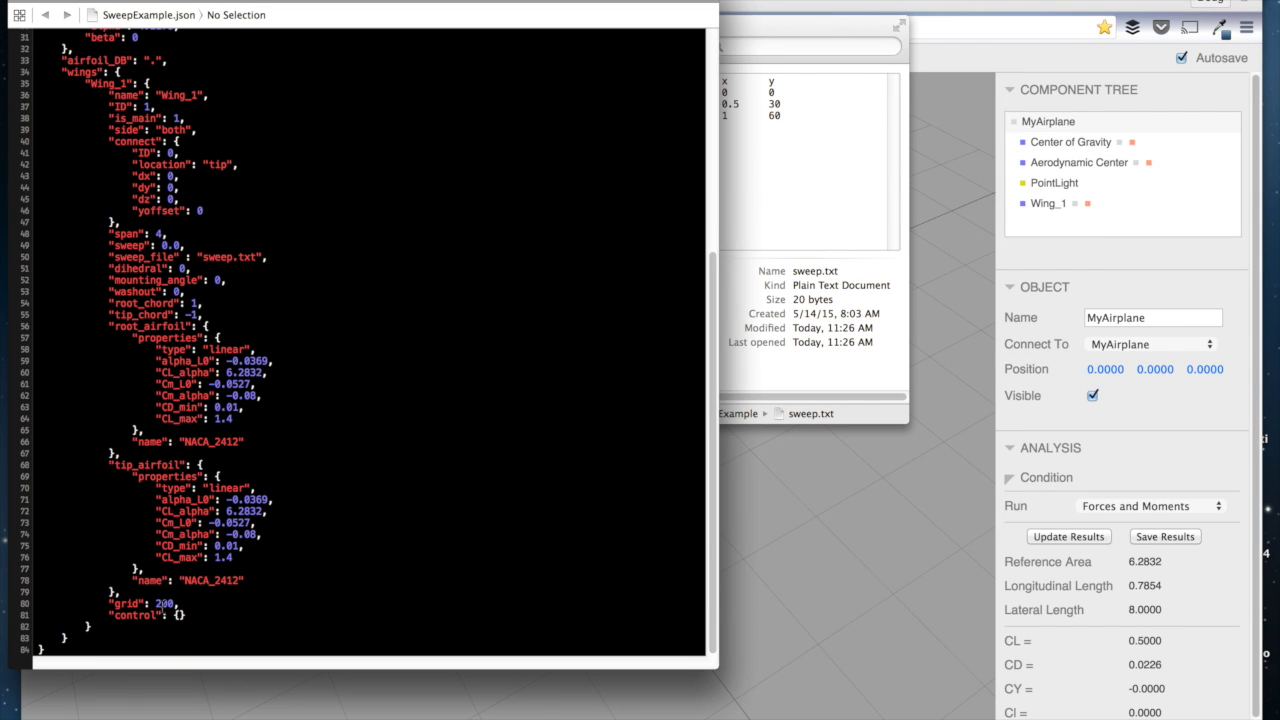
double_click(157, 604)
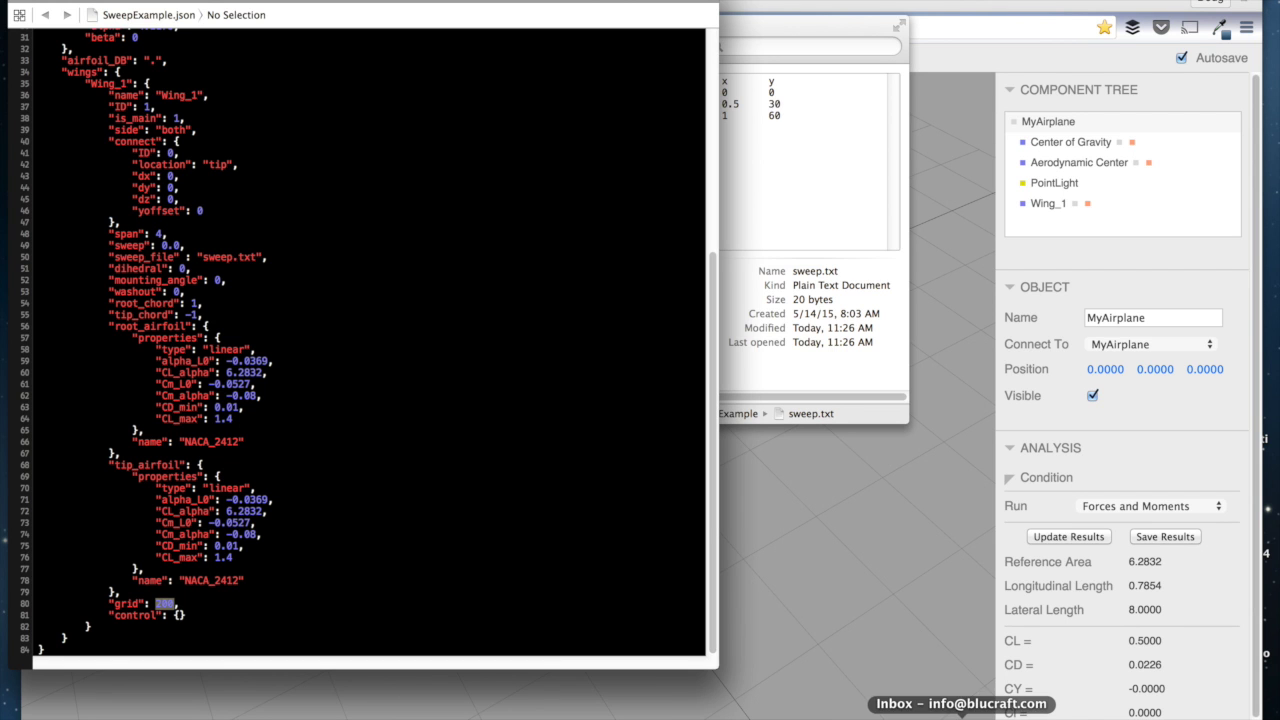
Step: Switch to Terminal and rerun the command ./MachUp.out SweepExample.json in the SweepExample folder
left_click(932, 715)
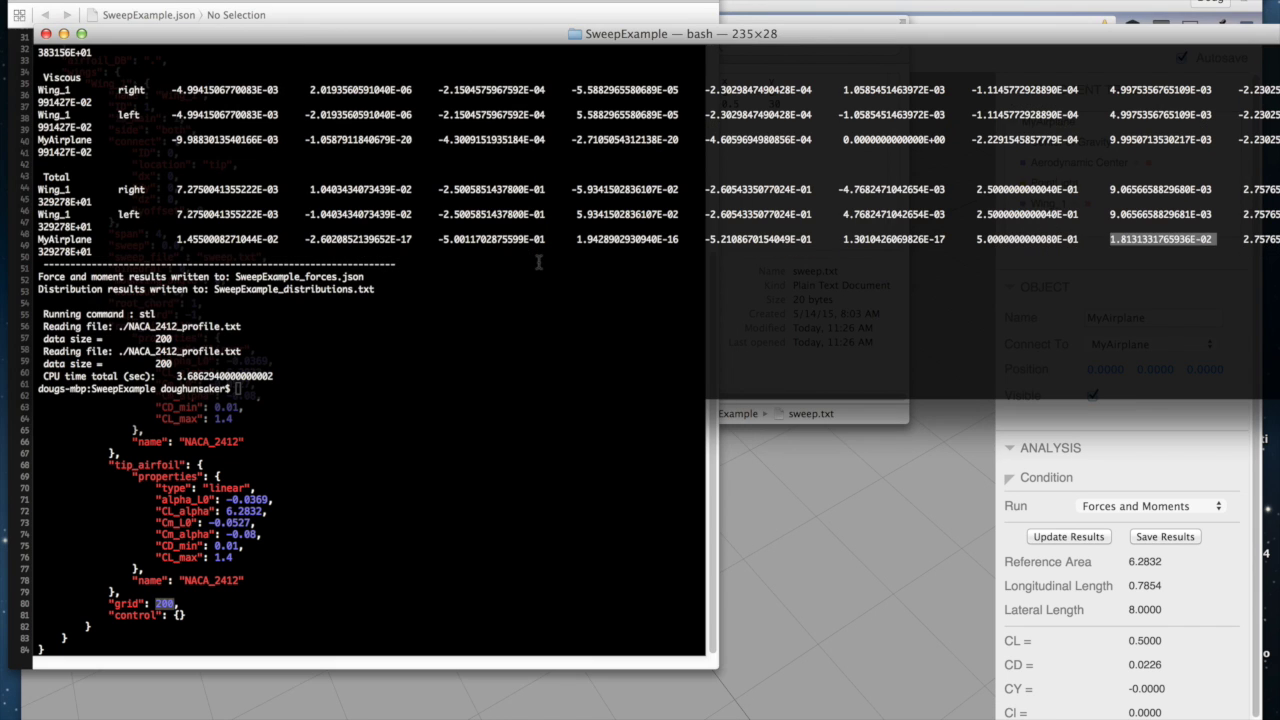
key("Up")
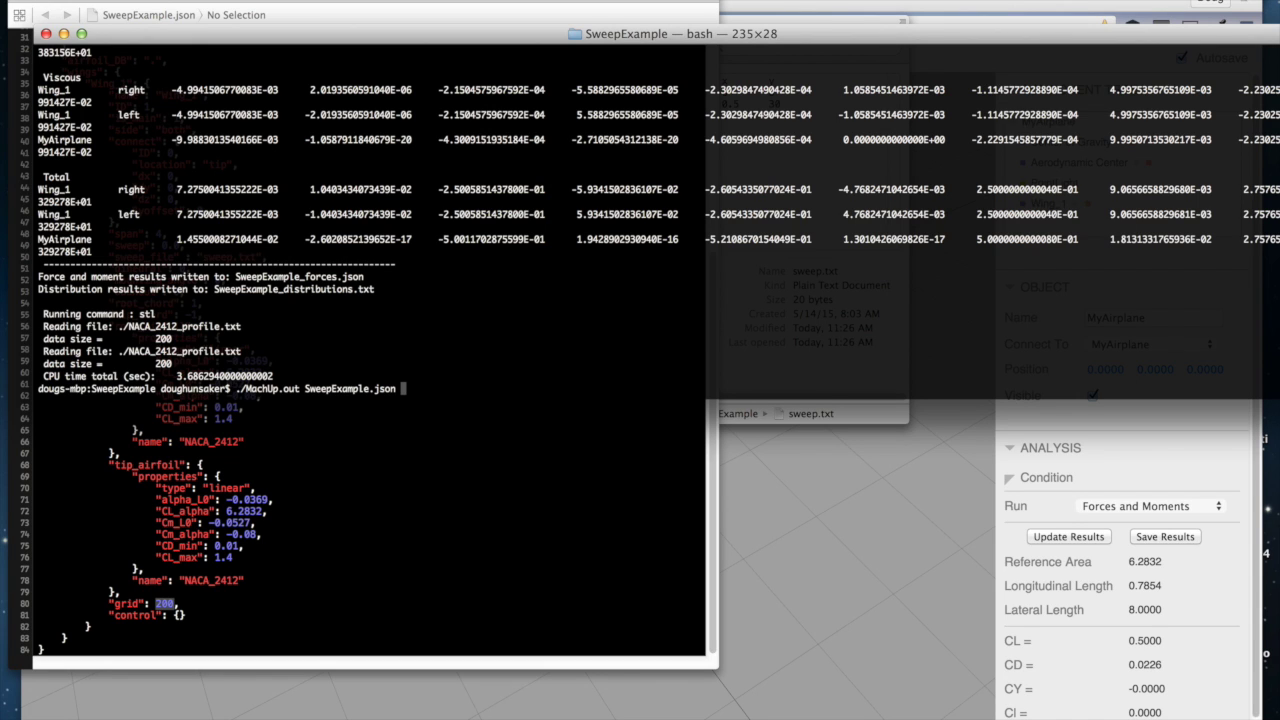
key("Return")
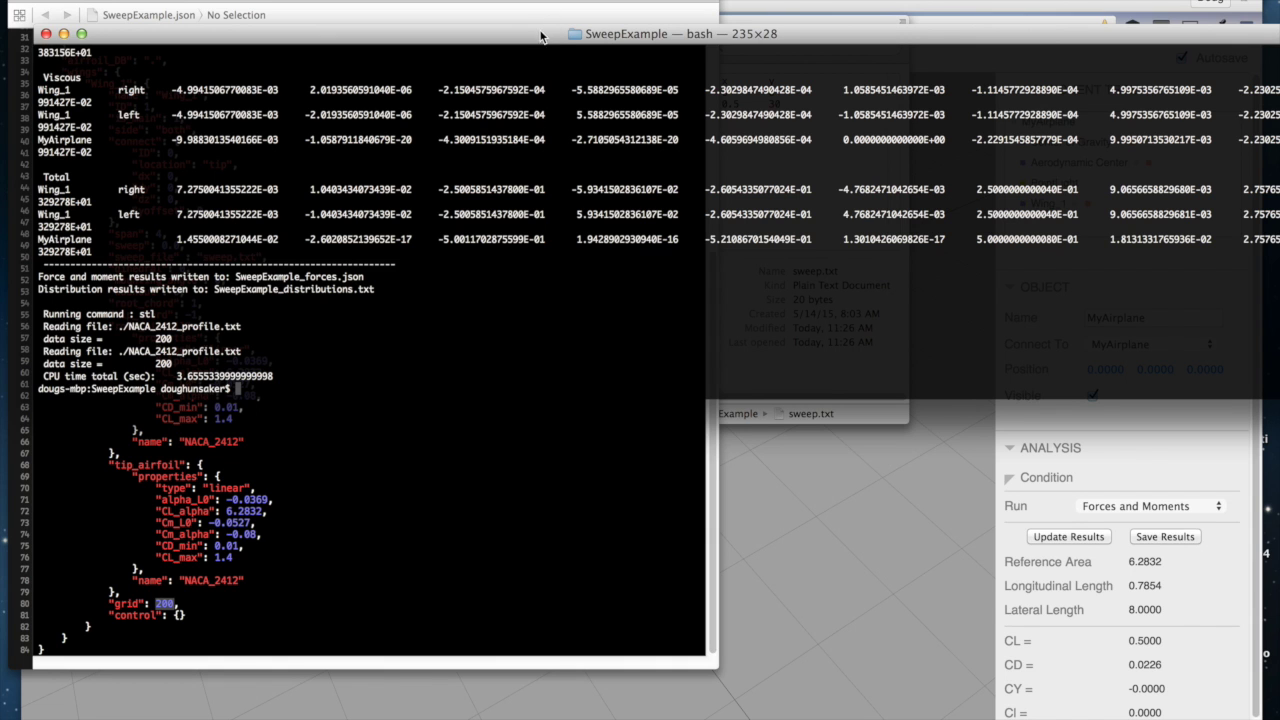
Step: Widen and reposition the Terminal window to read the force and moment results across the columns from CX to L/D
left_click_drag(549, 25, 263, 49)
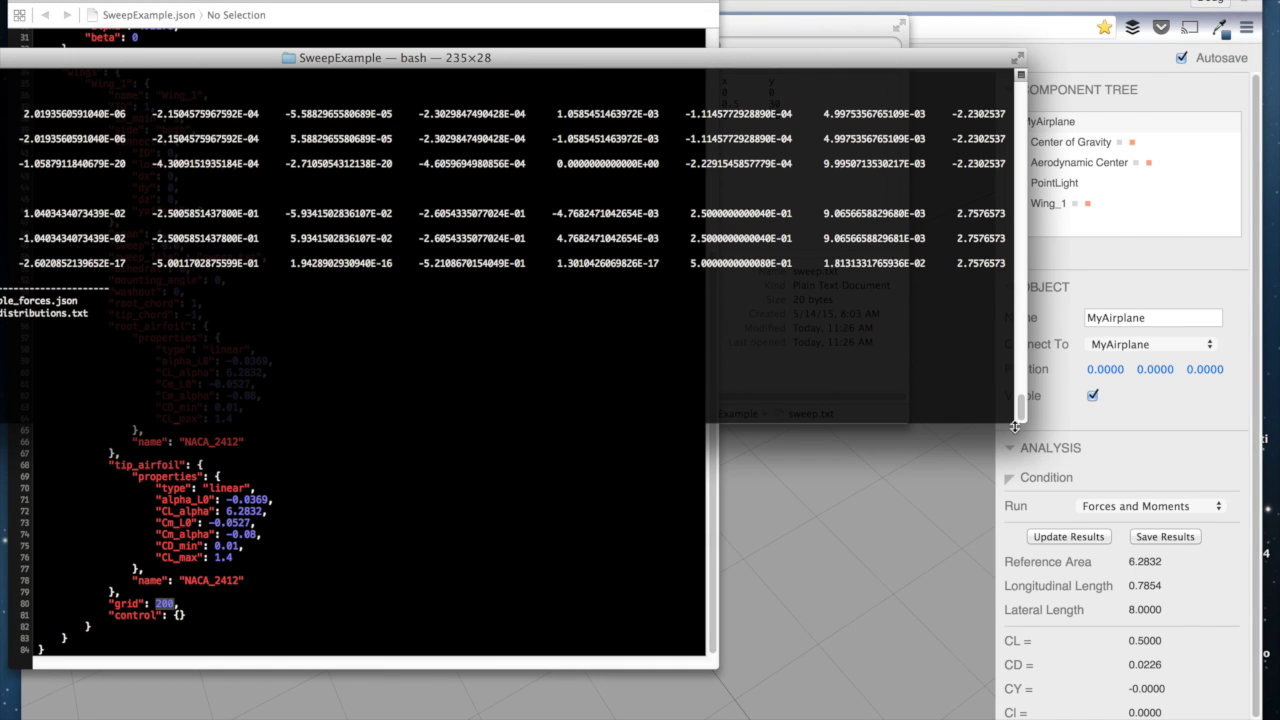
left_click_drag(1018, 418, 1118, 408)
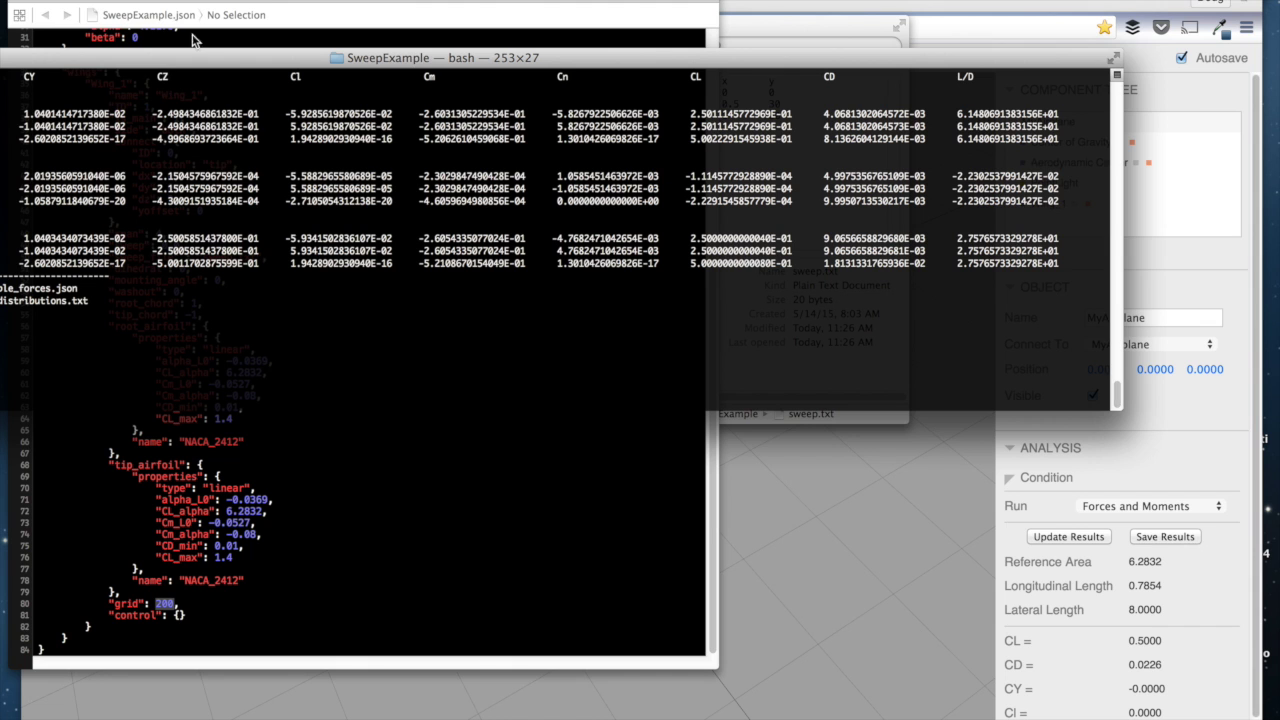
left_click_drag(150, 61, 443, 70)
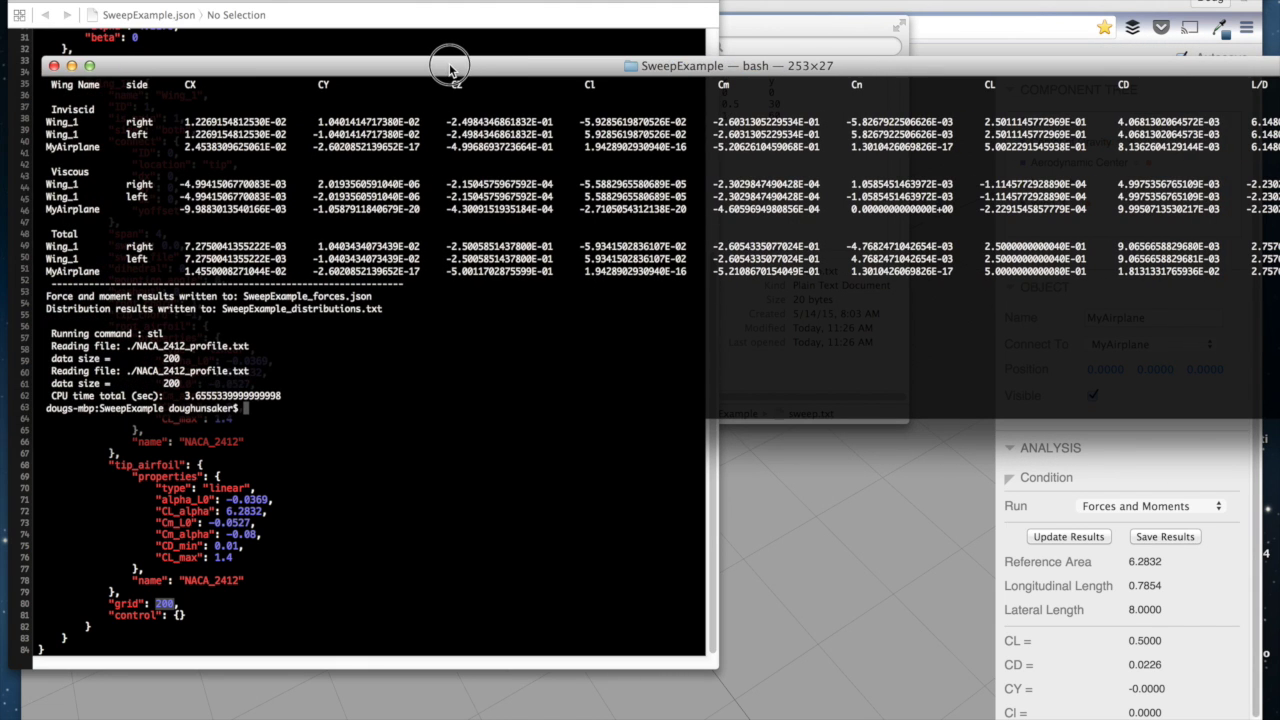
Step: Put away the SweepExample.json editor window and import SweepExample_view.stl from the SweepExample folder into the MachUp scene
double_click(42, 4)
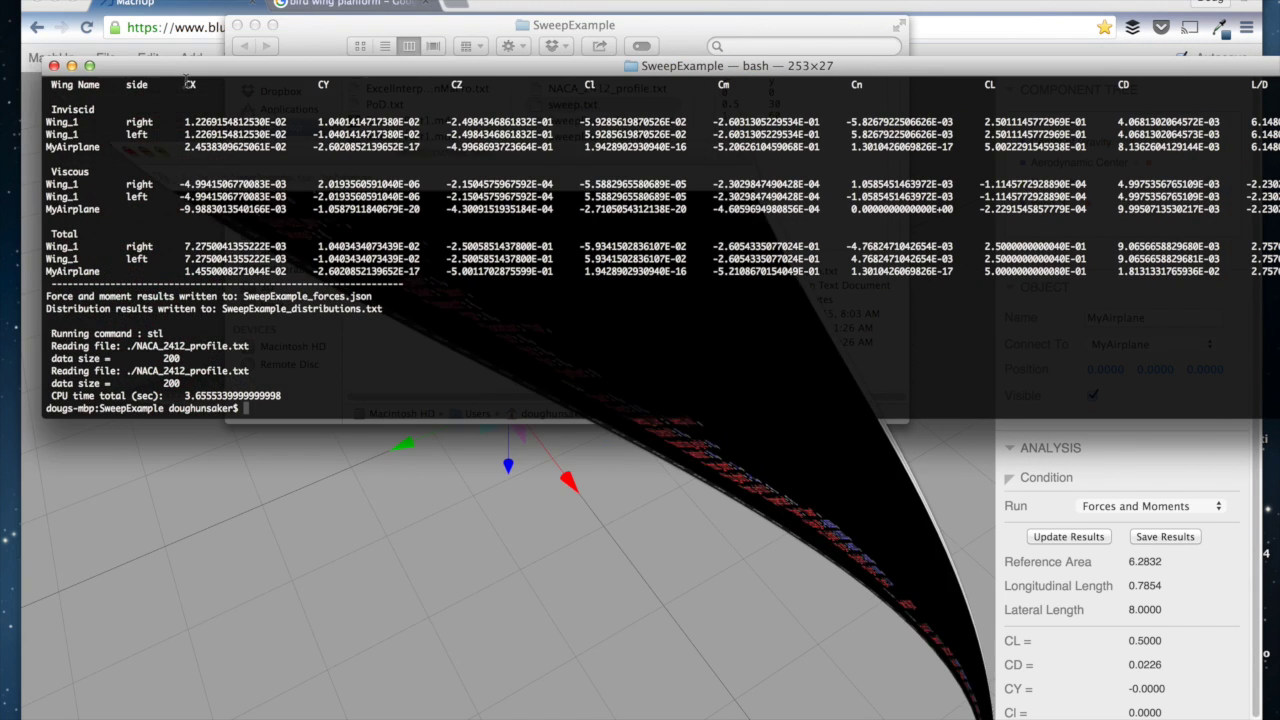
left_click(325, 40)
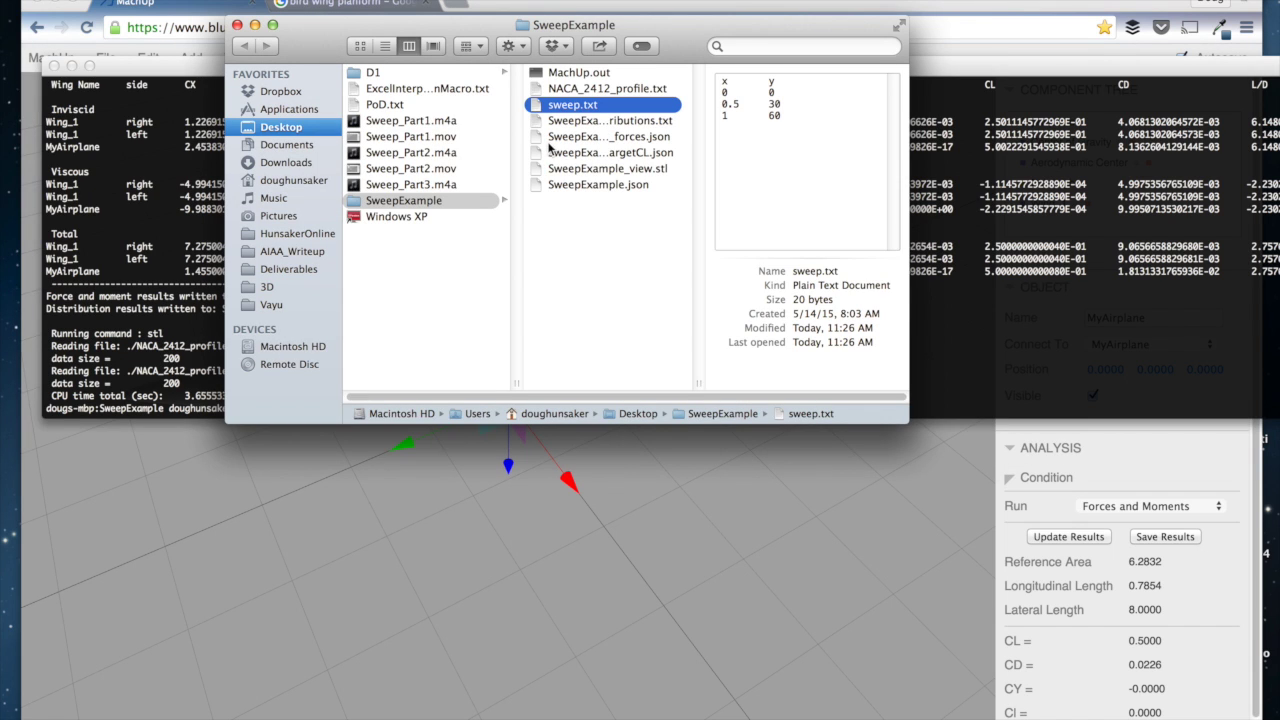
left_click(588, 170)
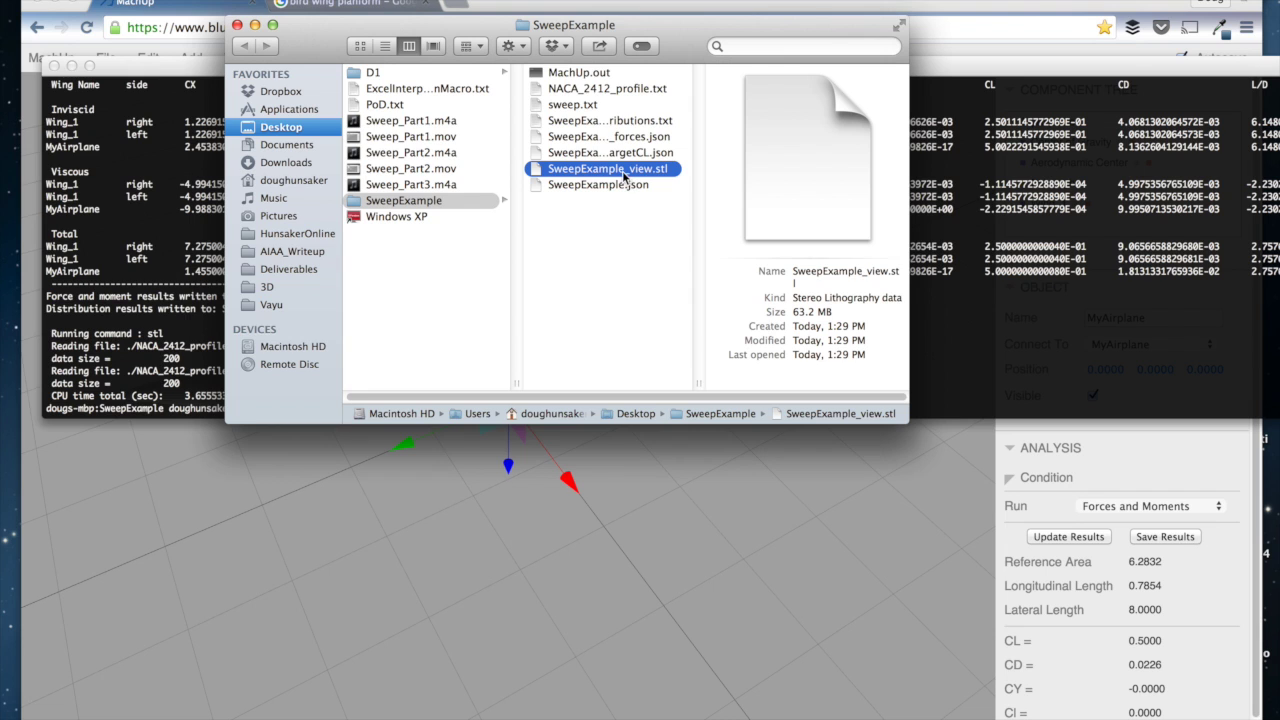
left_click_drag(620, 172, 645, 493)
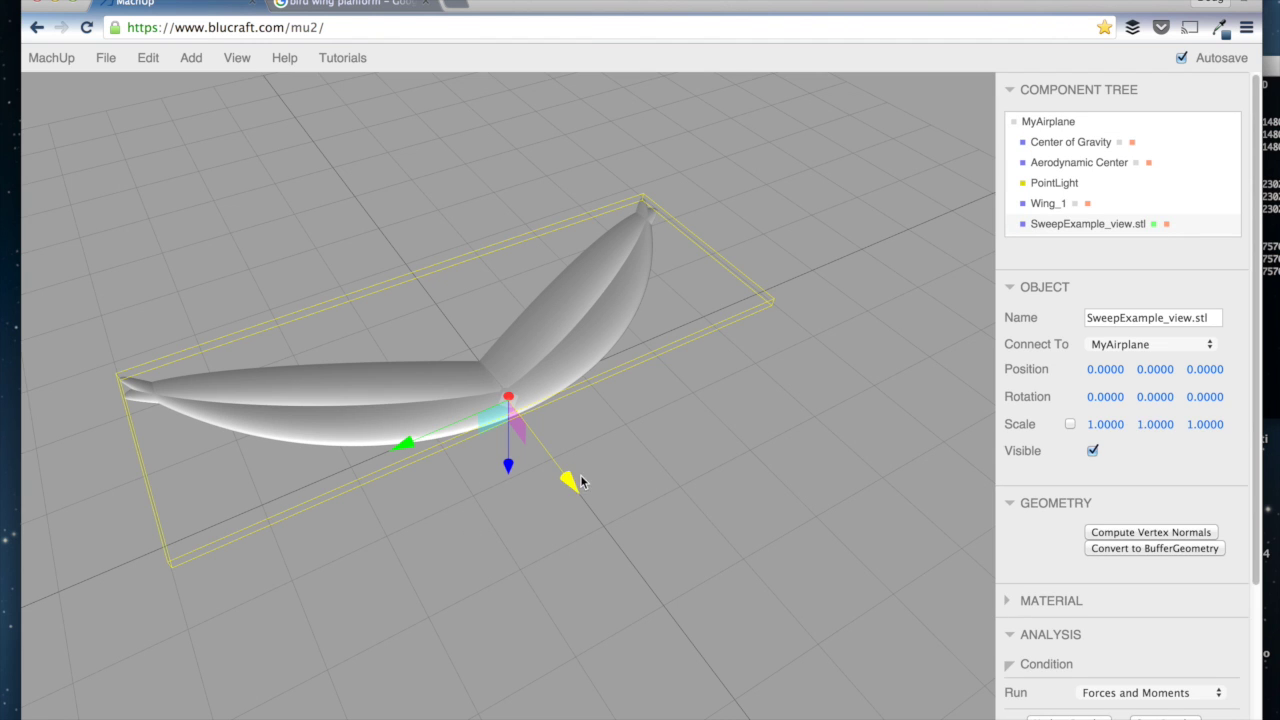
Step: Move the SweepExample_view.stl model along the x axis to about 1.29 and compare its shape with Wing_1
left_click_drag(574, 486, 631, 591)
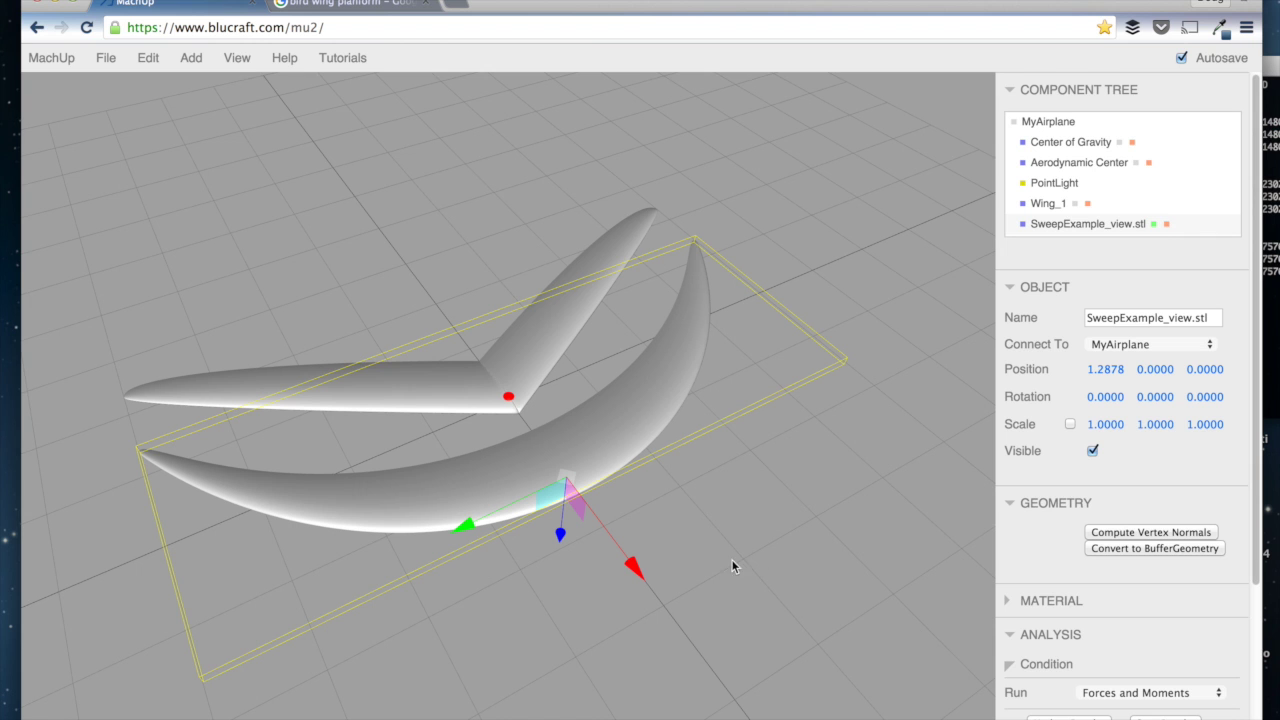
left_click_drag(690, 532, 776, 582)
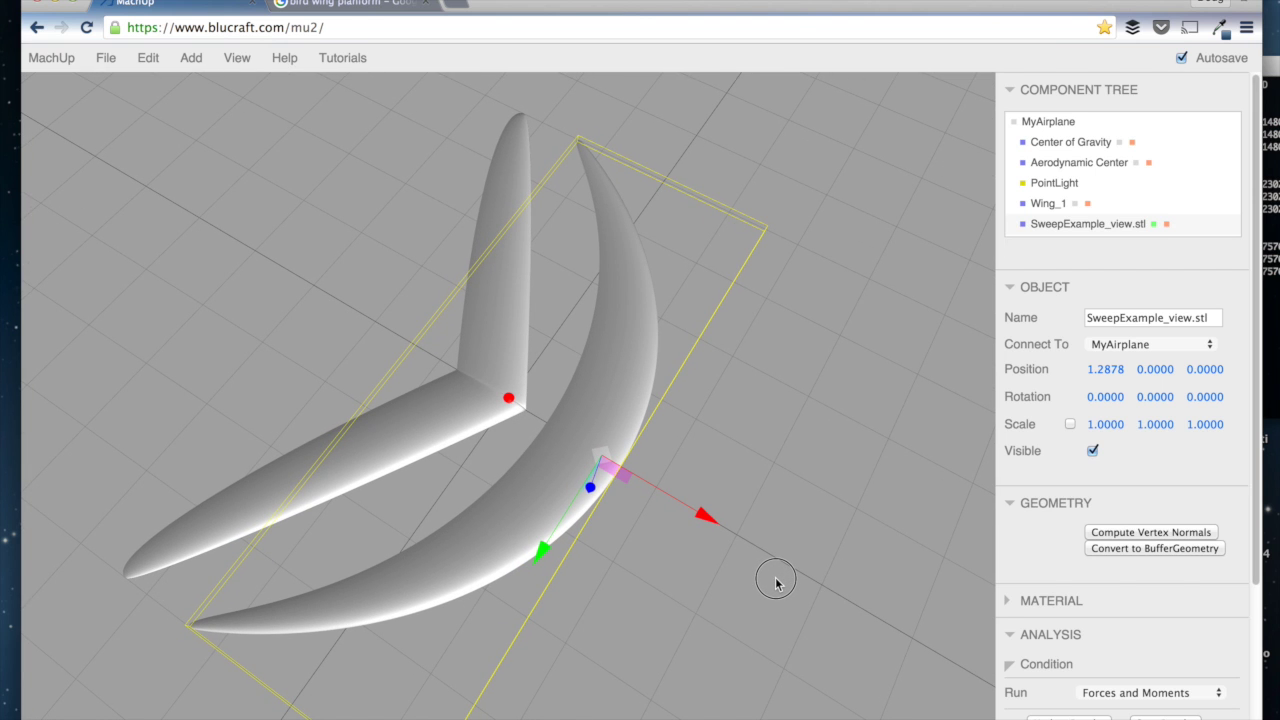
left_click_drag(776, 582, 726, 556)
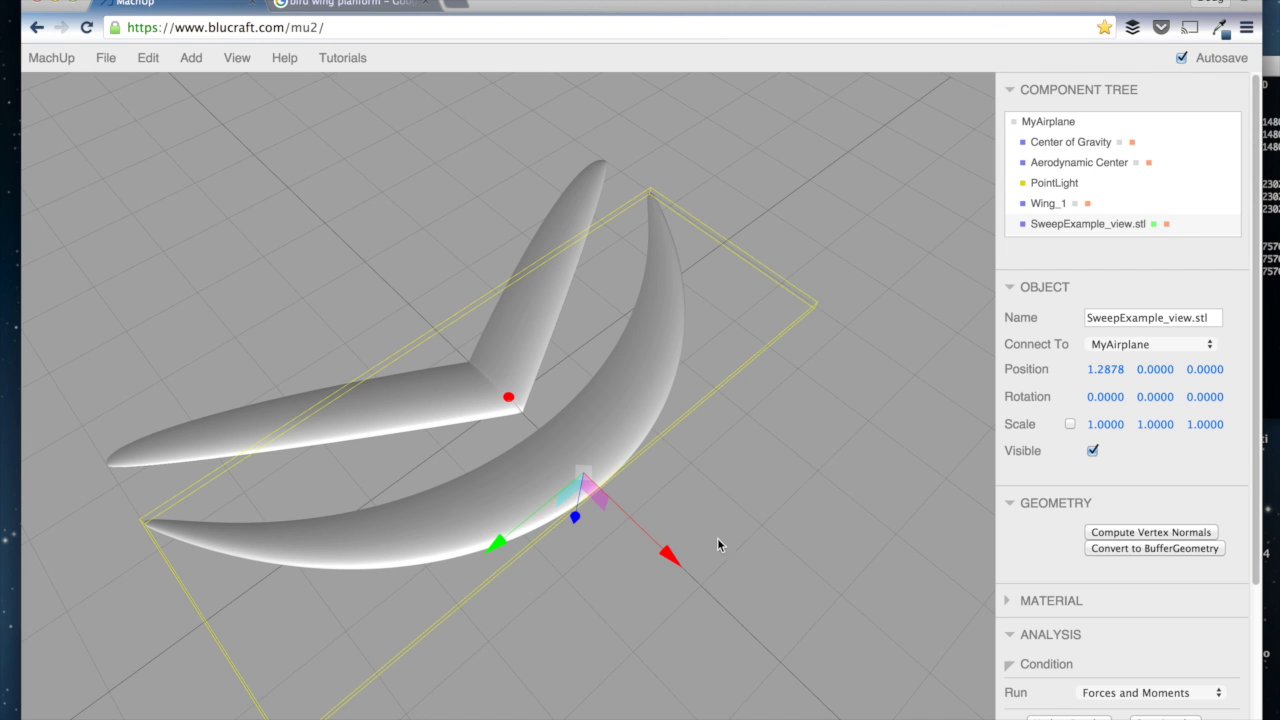
Step: Put away the browser, return to Terminal, and highlight the total CD value of MyAirplane in the results
left_click(55, 2)
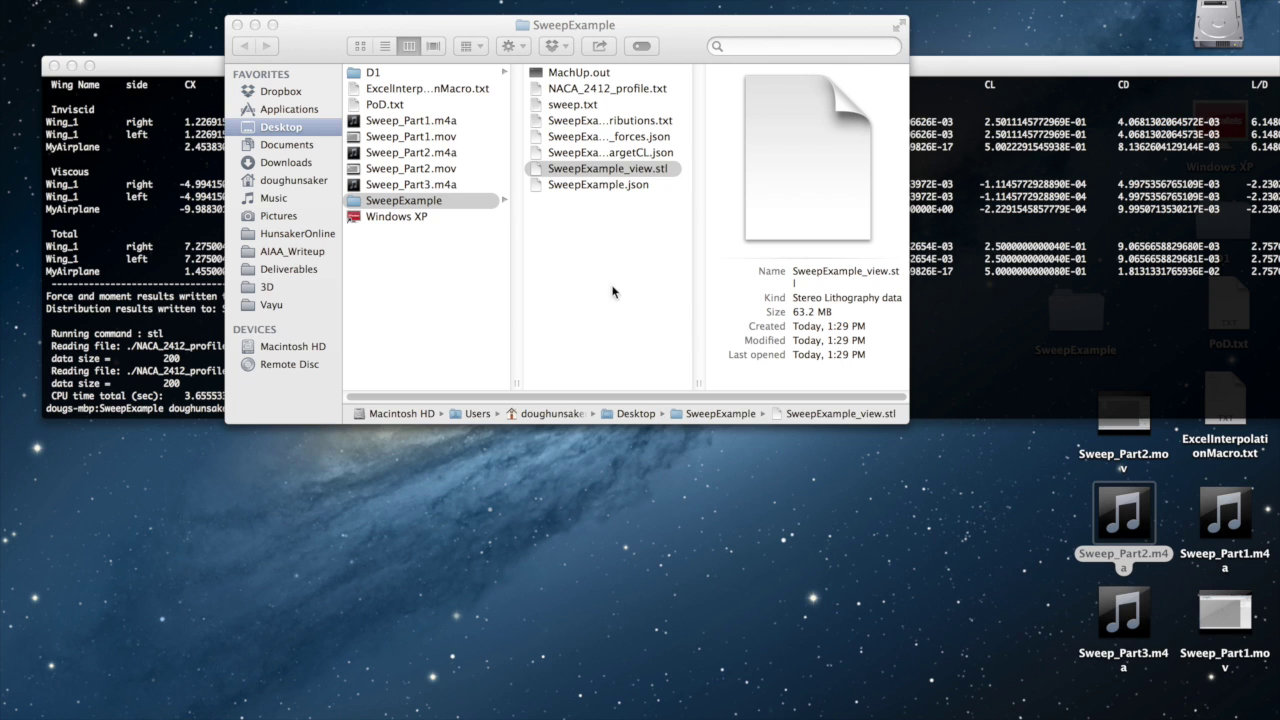
left_click(1040, 260)
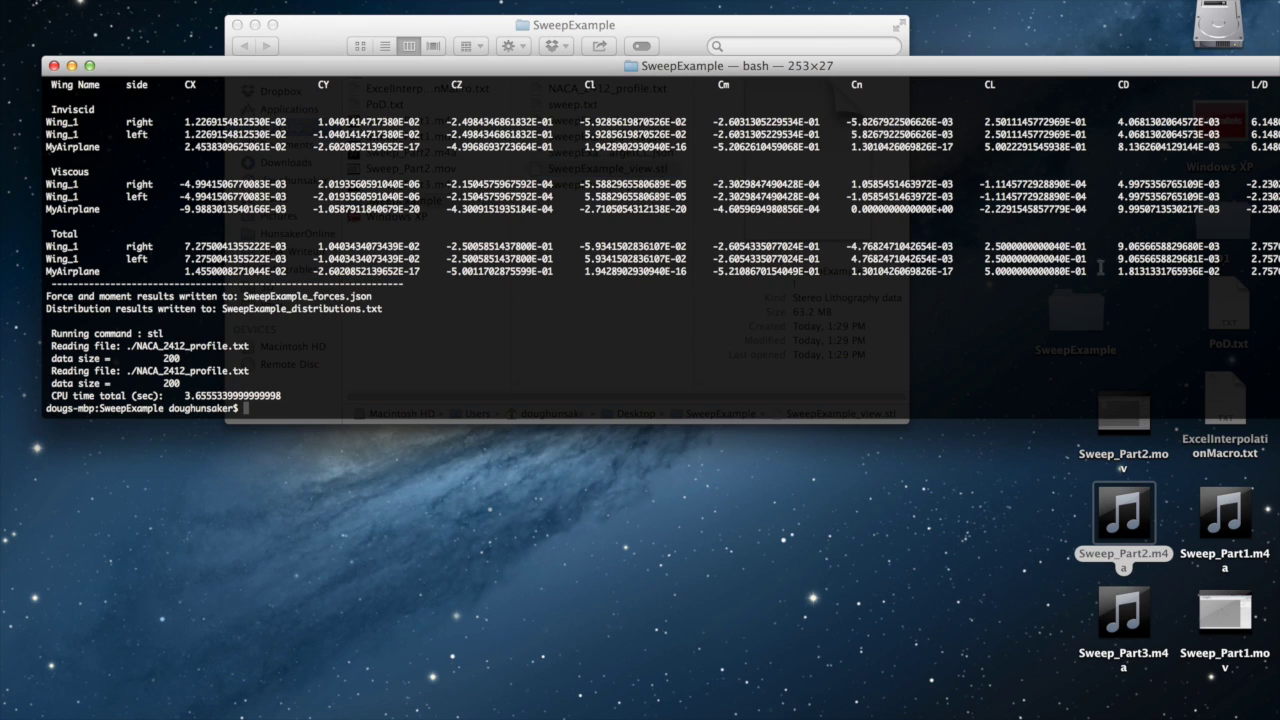
double_click(1124, 85)
left_click_drag(1119, 273, 1222, 273)
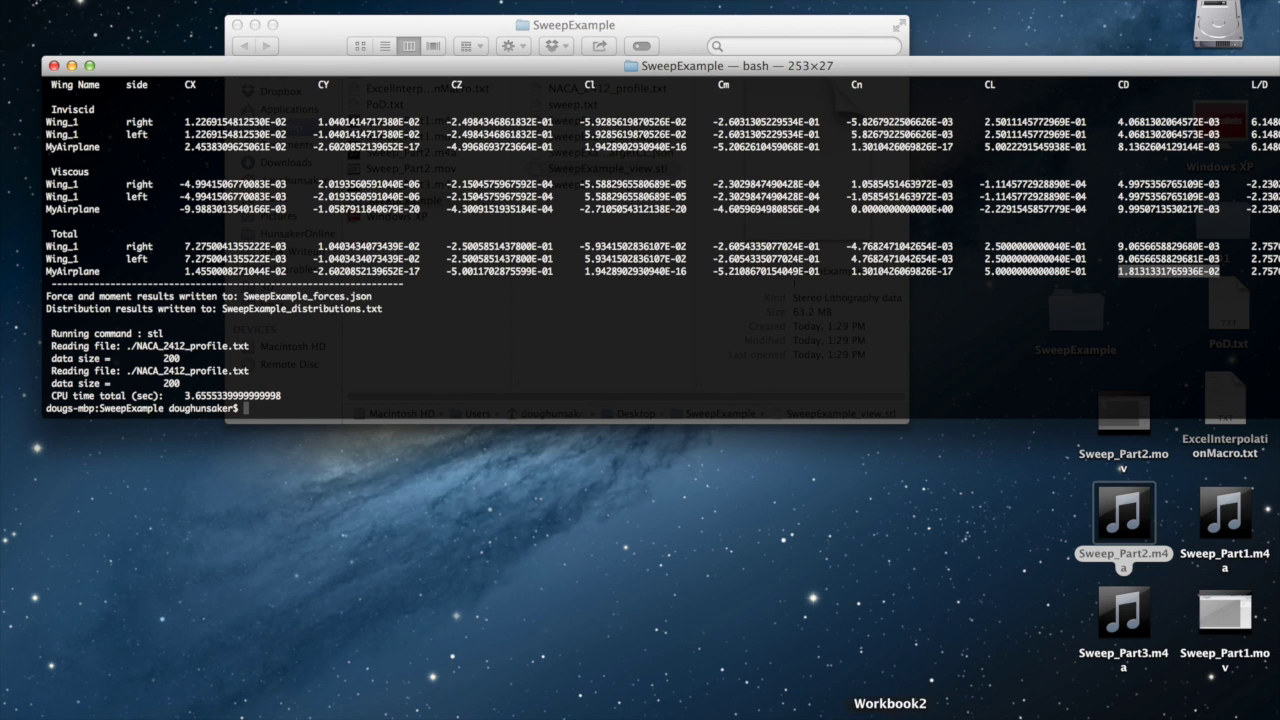
Step: Switch to Workbook2 in Excel, check the linear case's CD and percentage formula on the Summary sheet, and view sheets linear and 0
left_click(890, 712)
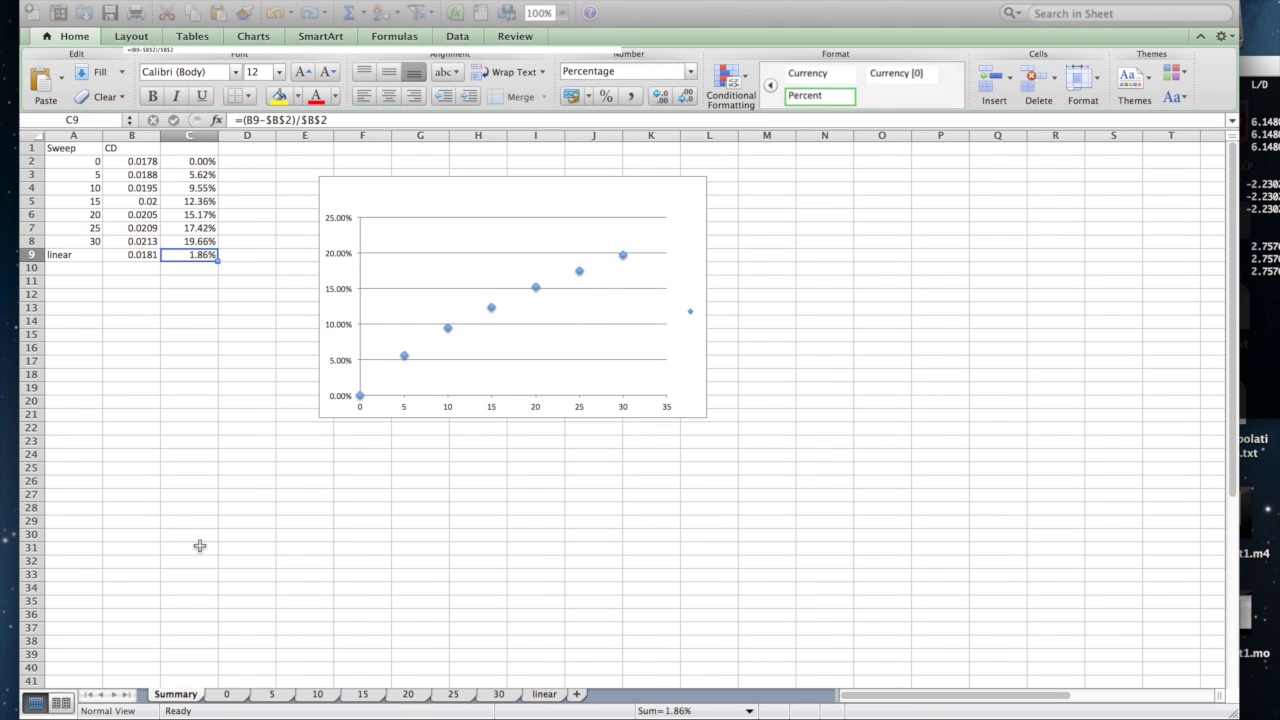
left_click(134, 255)
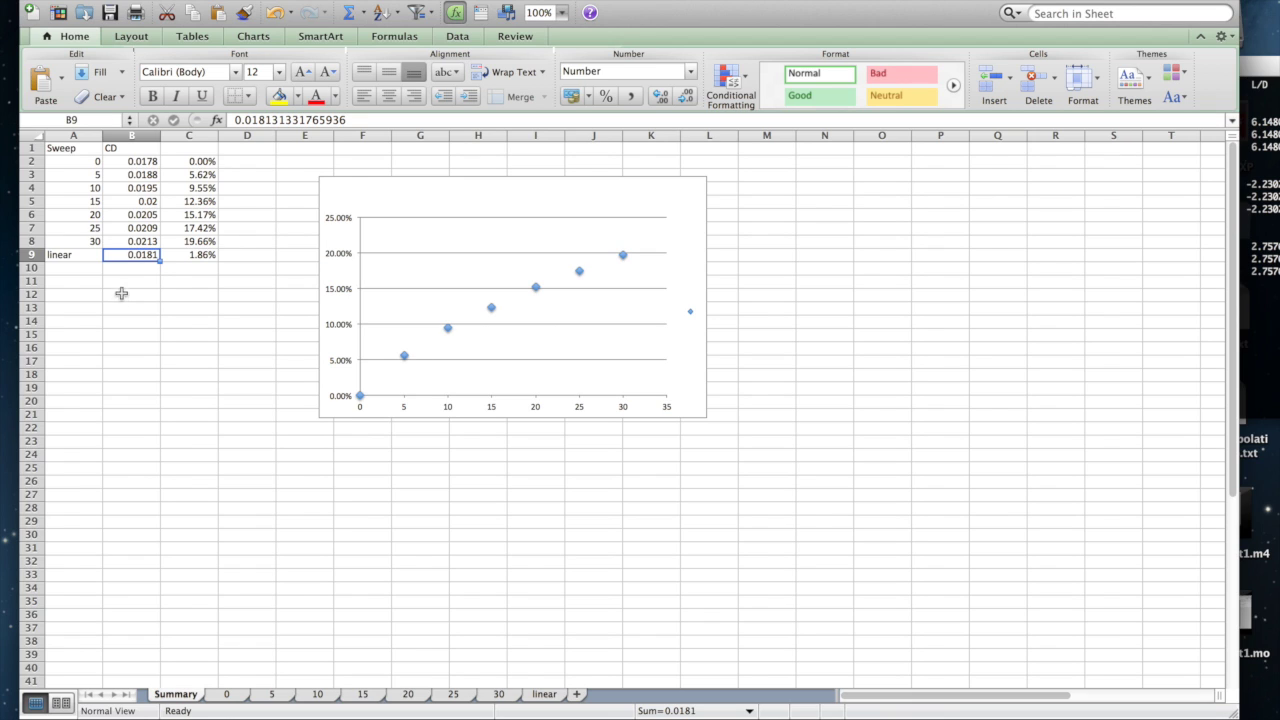
left_click(184, 256)
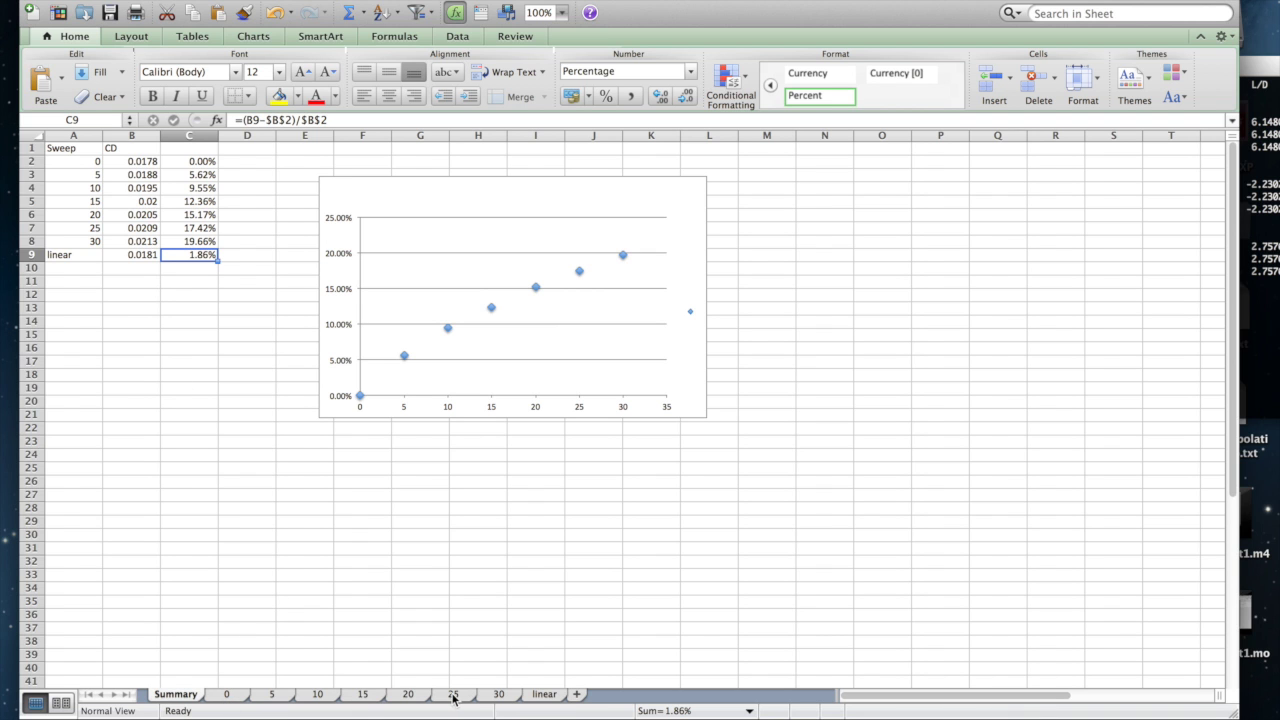
left_click(545, 697)
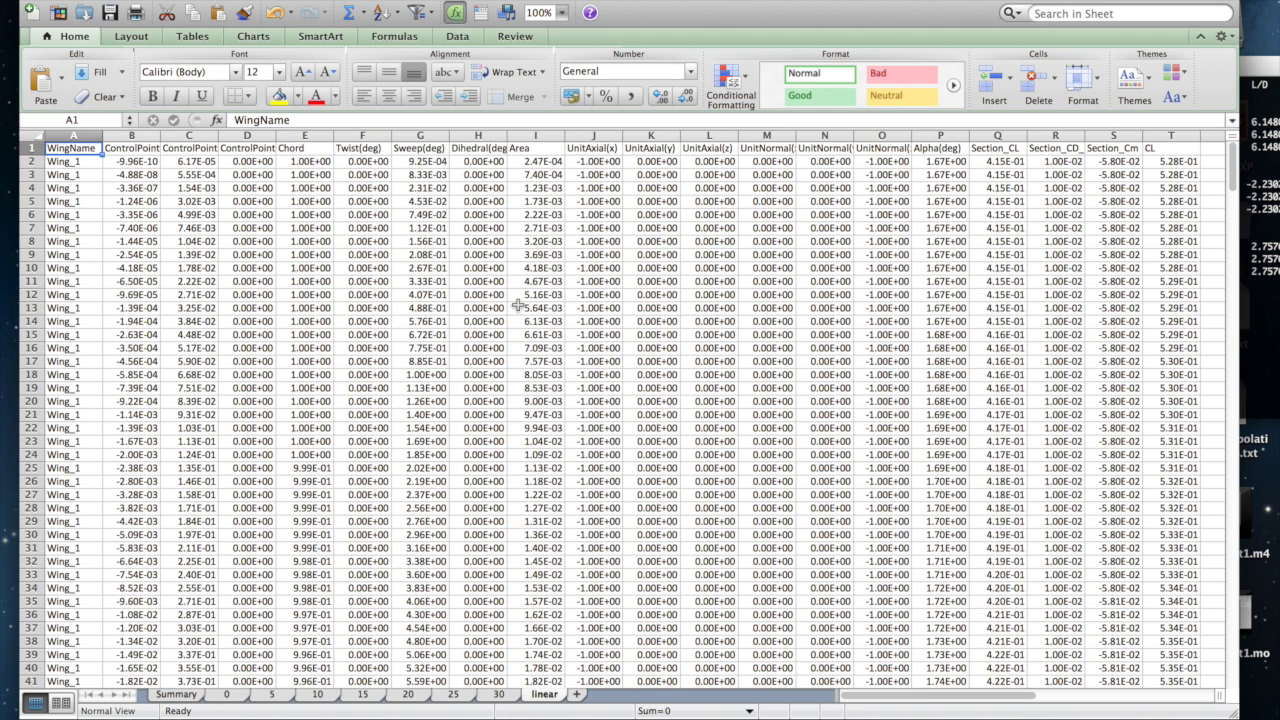
left_click(226, 695)
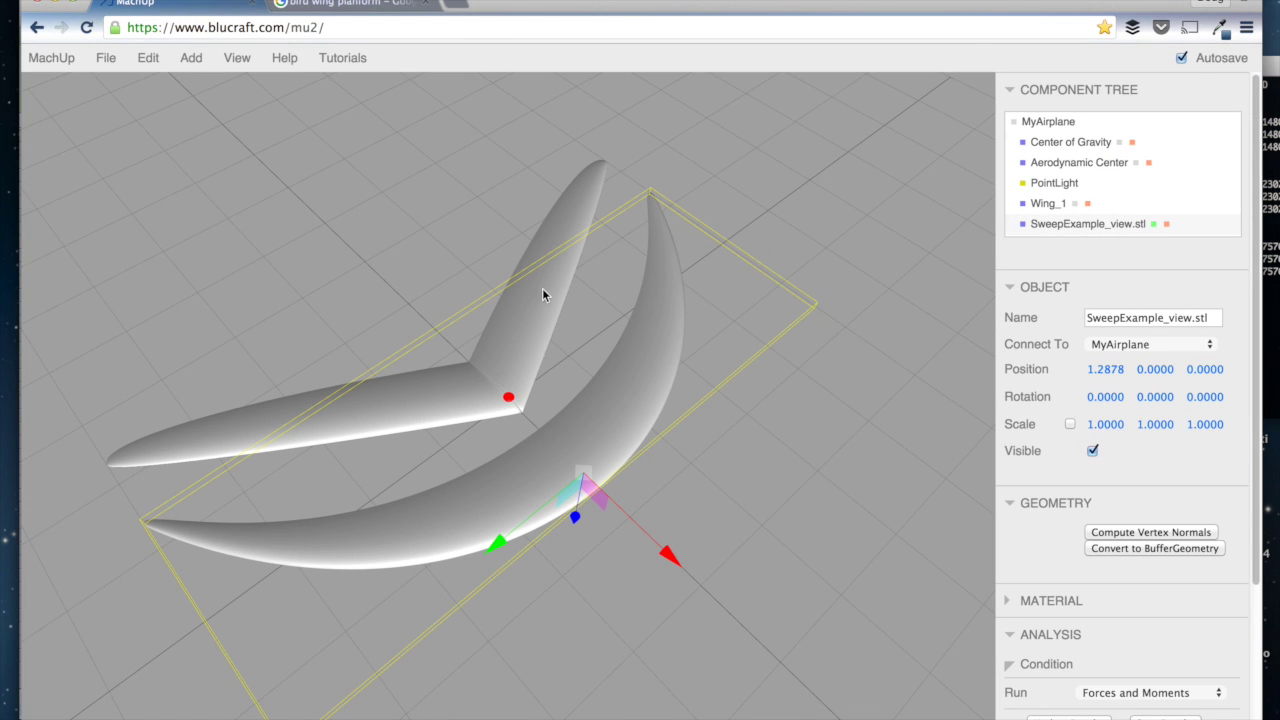
Step: Back in MachUp, check the properties of Wing_1 and clear the selection to compare both wings and the analysis results
left_click(563, 248)
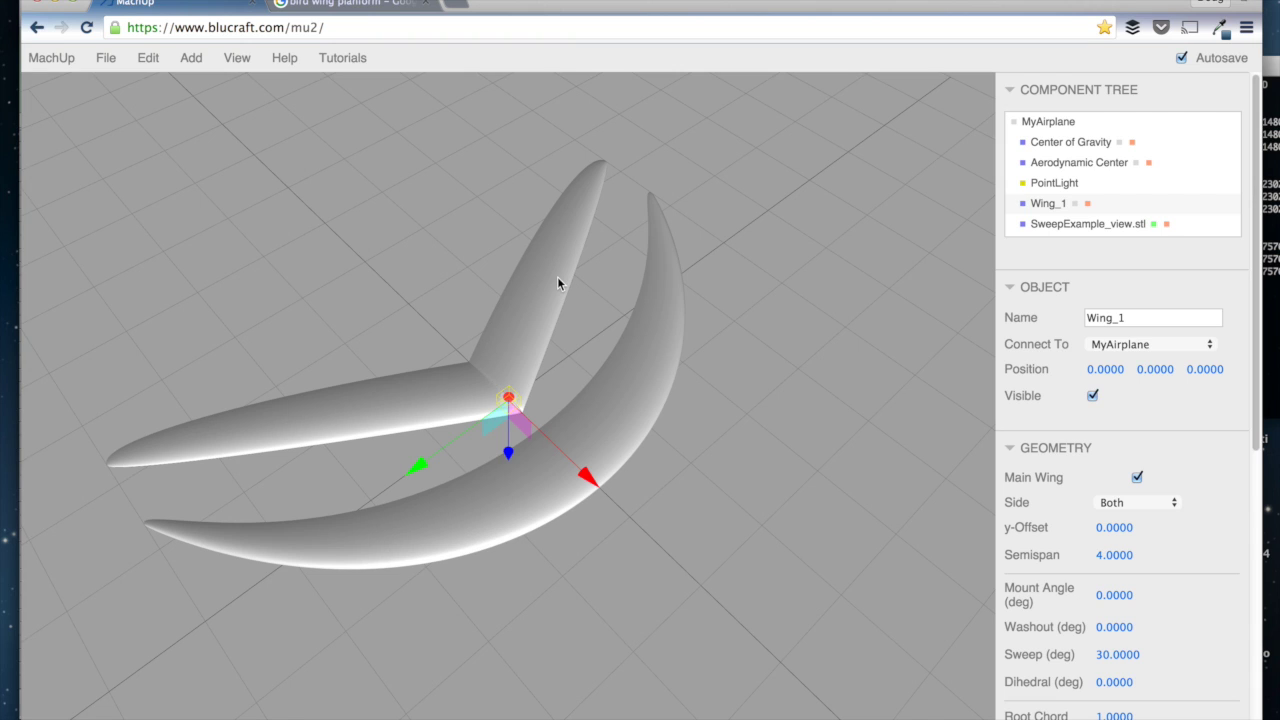
left_click(727, 392)
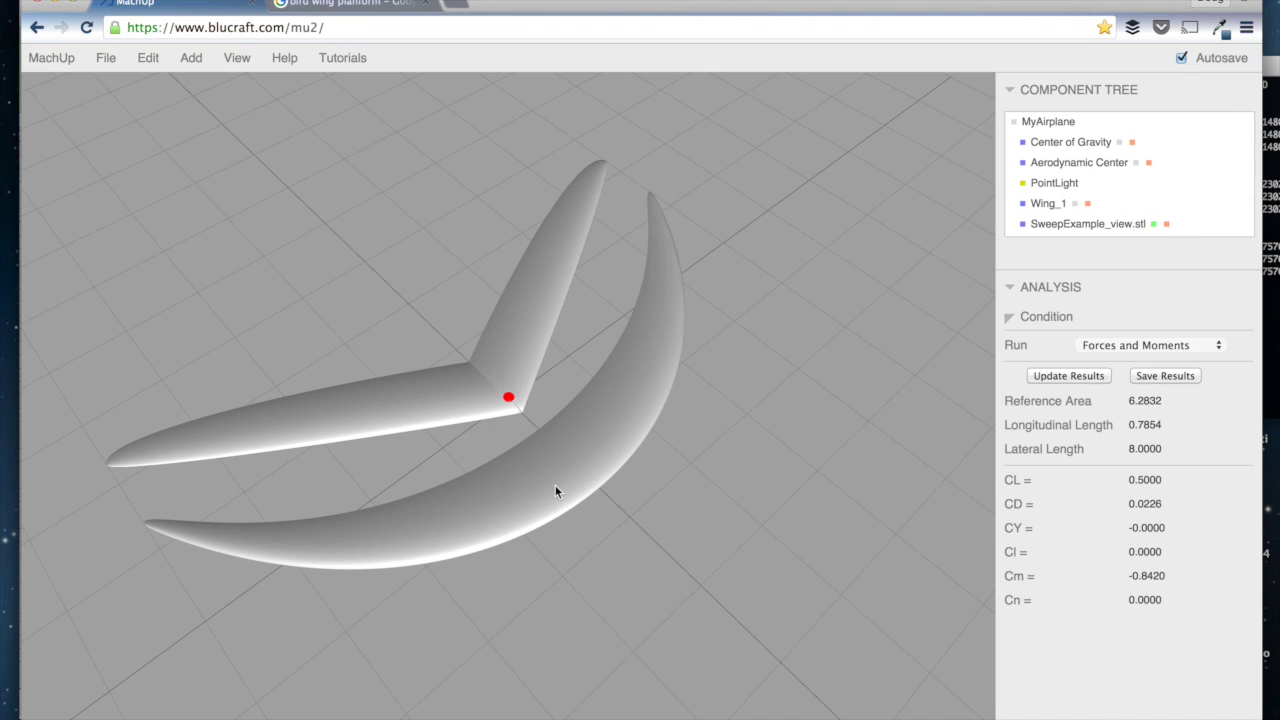